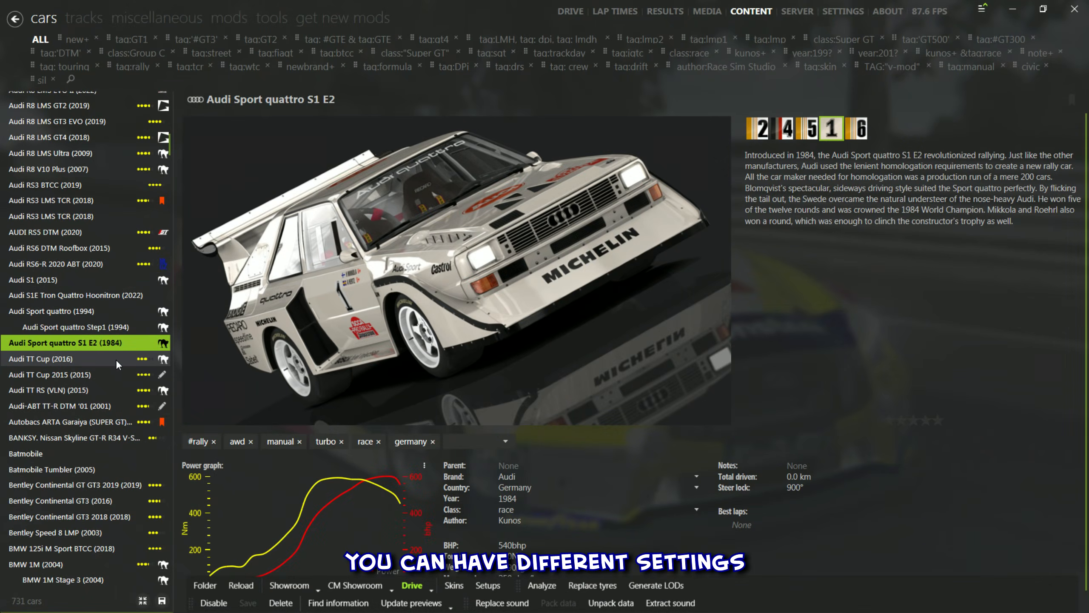
Step: Select the Audi TT RS (VLN) in the car list and preview its skins 44, 45 and 46
click(116, 359)
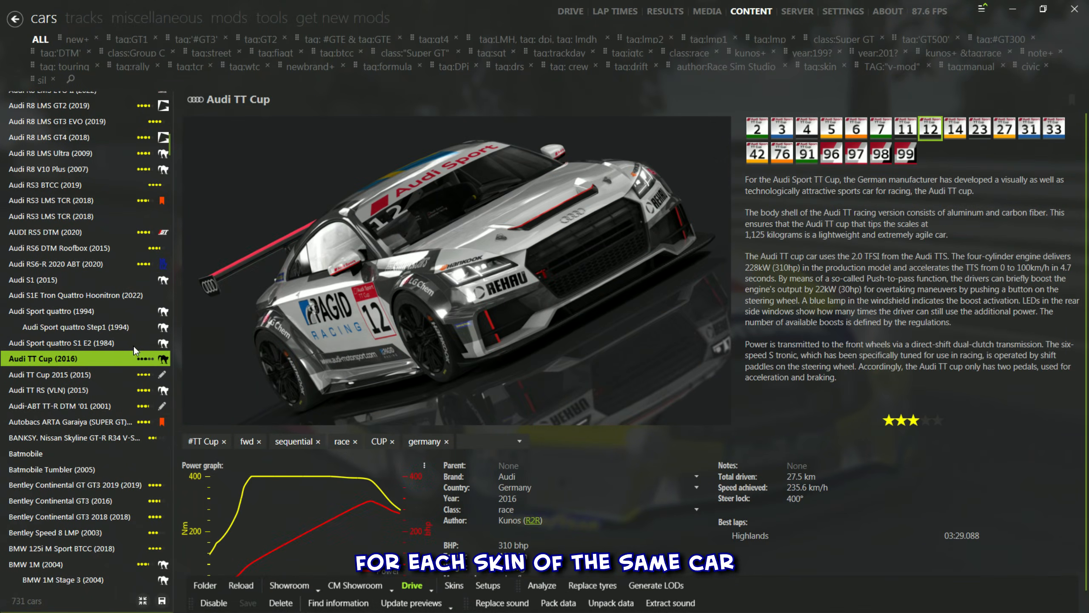
click(122, 394)
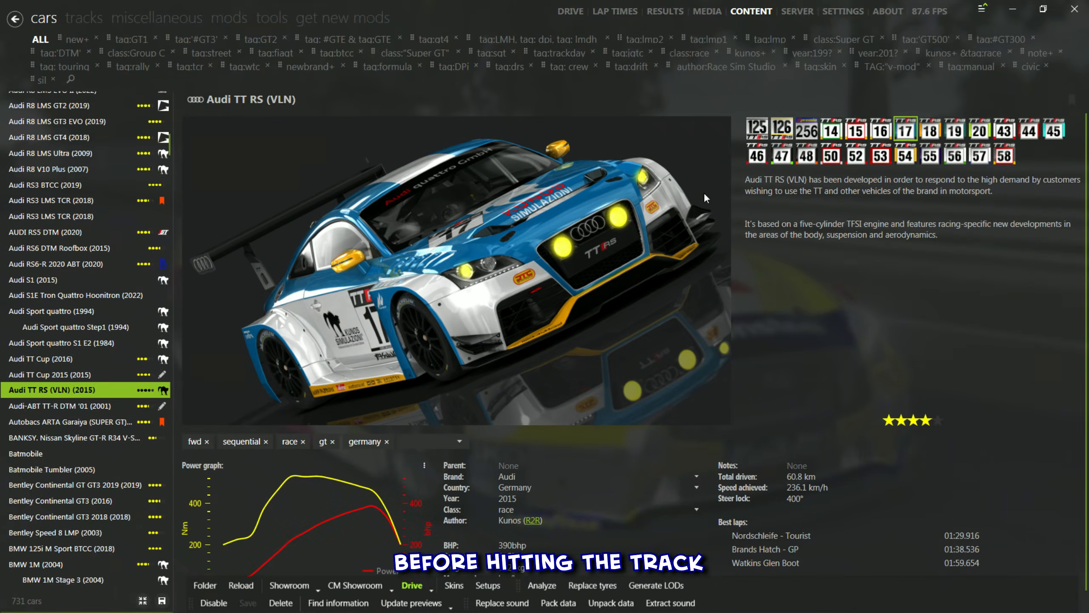
click(982, 132)
click(1027, 132)
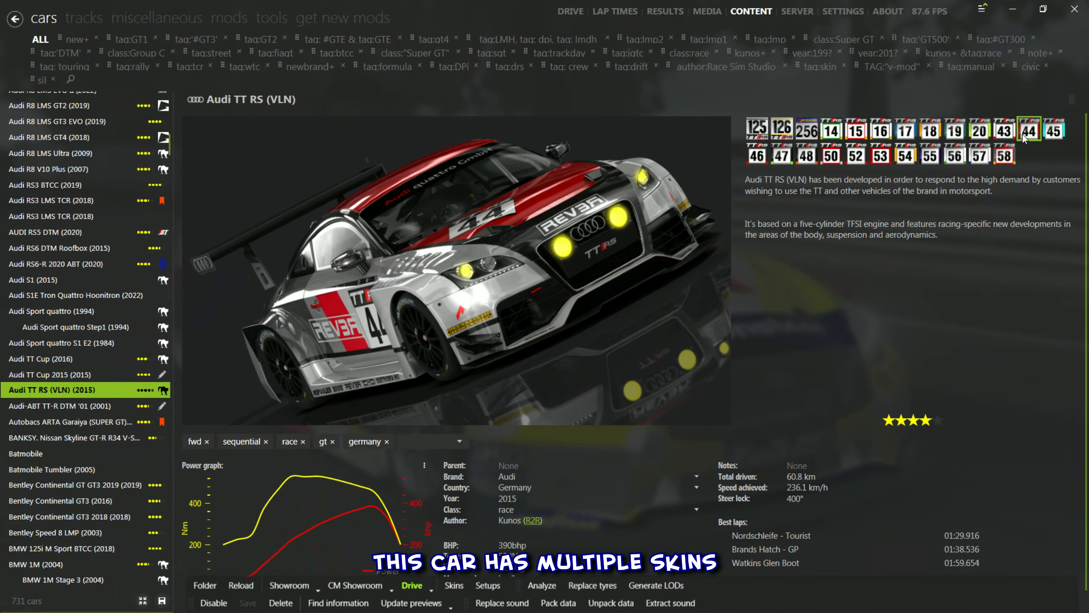
click(1051, 132)
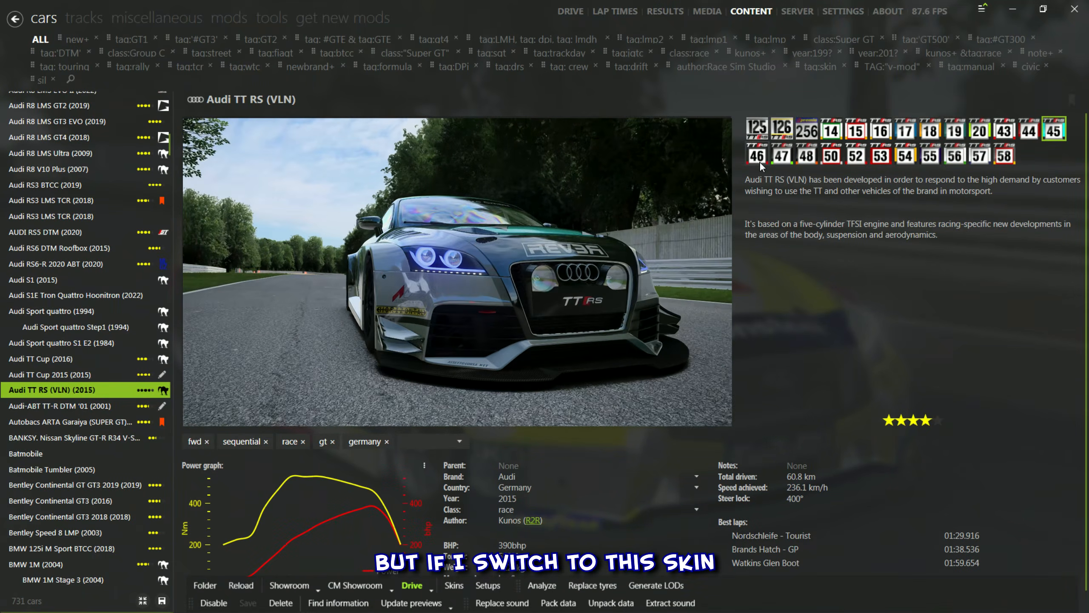
click(760, 162)
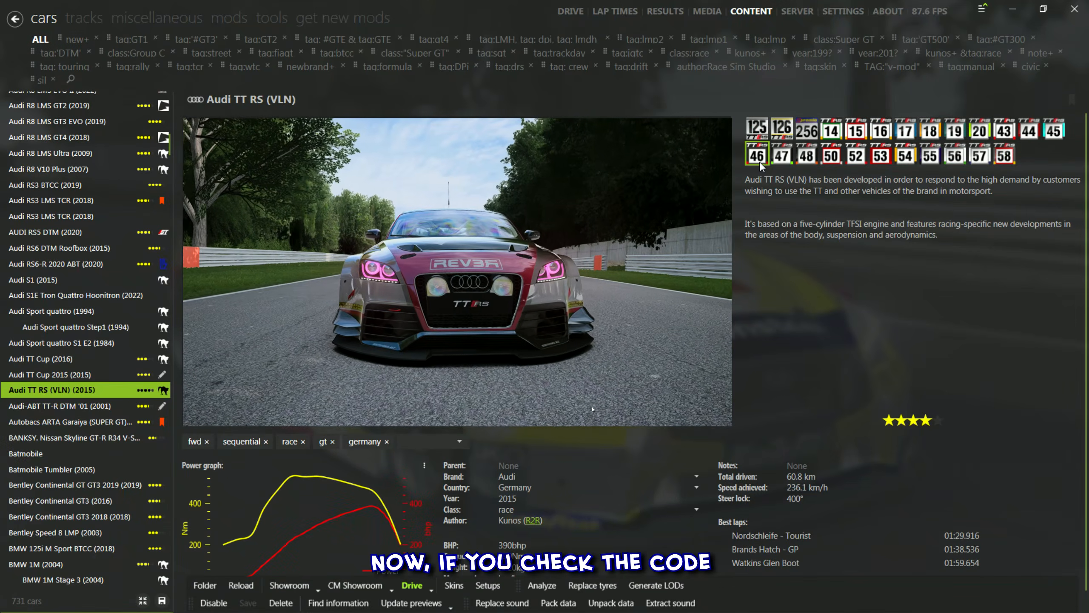
Step: Open the folder of skin 46 and examine the DRL section in its ext_config.ini
right_click(757, 152)
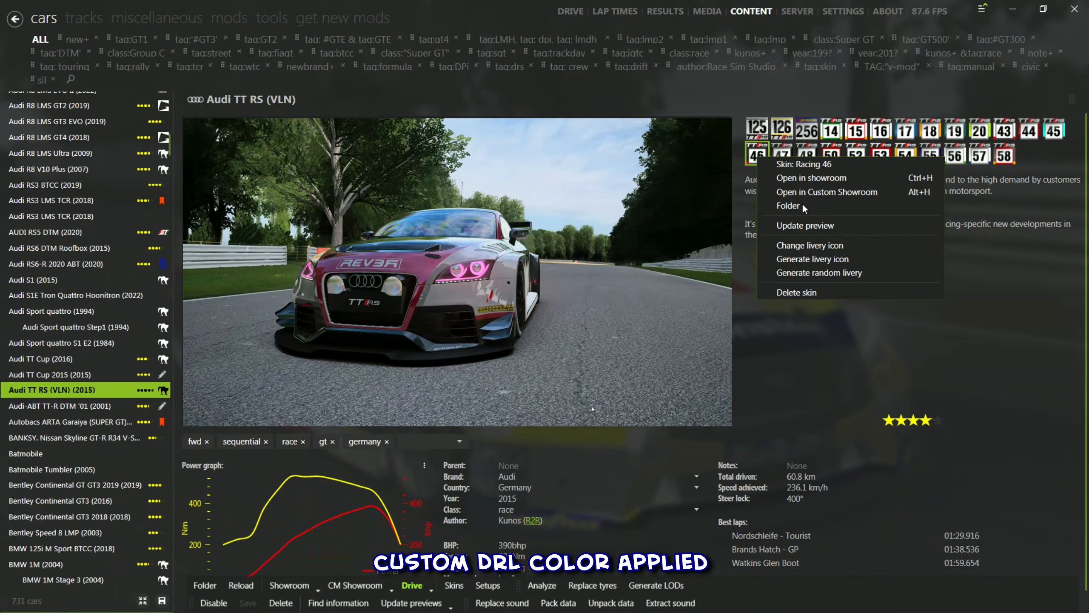
click(809, 200)
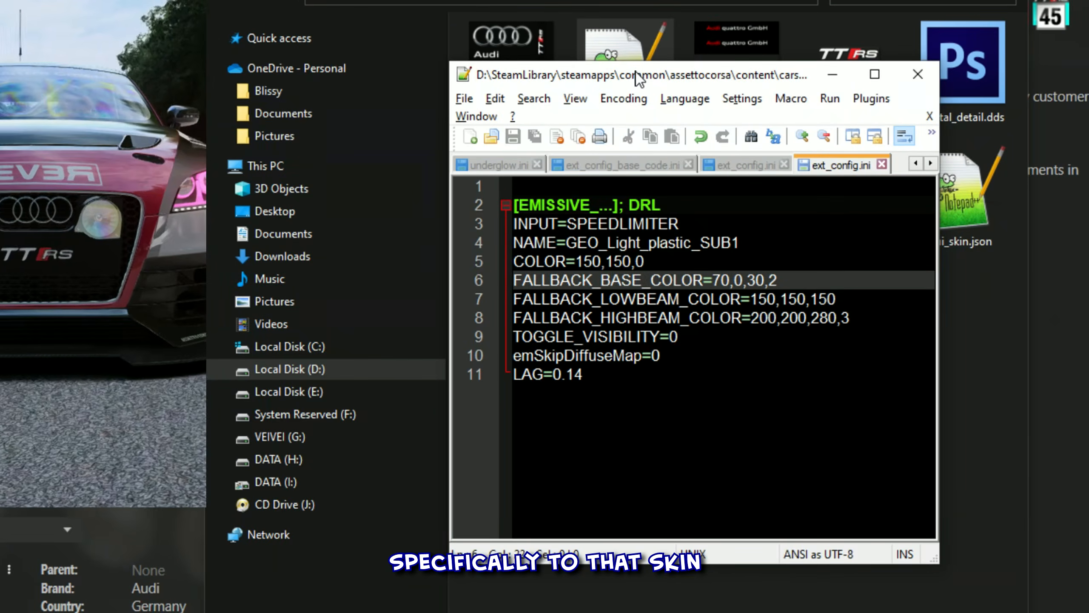
drag(638, 84, 621, 91)
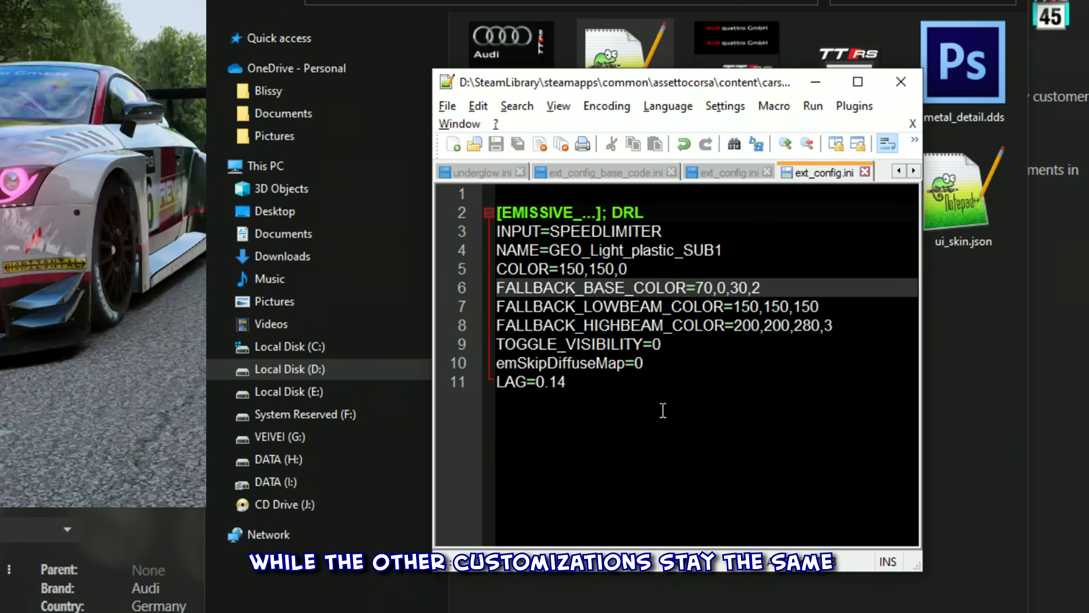
click(649, 373)
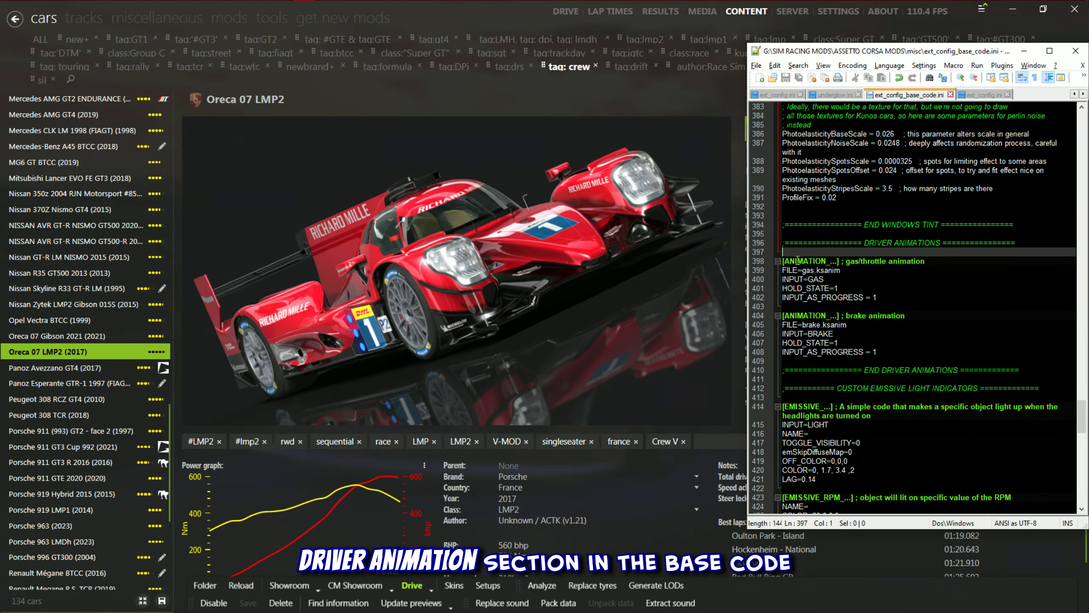
Step: Copy the gas/throttle and brake animation sections from ext_config_base_code.ini to the end of the Oreca 07's ext_config.ini
drag(797, 255, 892, 352)
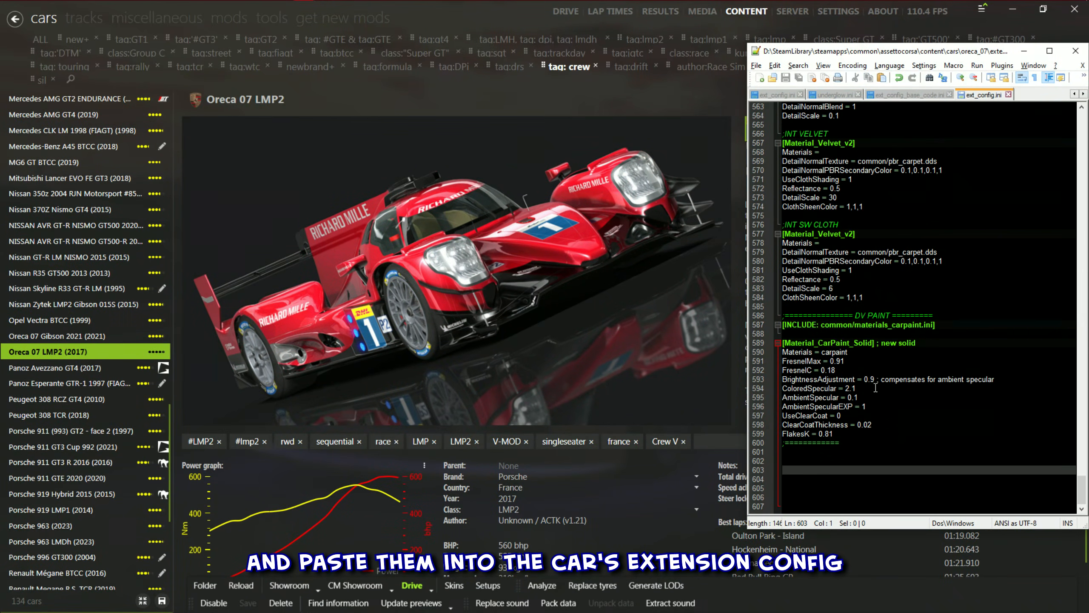
text([ANIMATION_...] ; gas/throttle animation FILE=gas.ksanim INPUT=GAS HOLD_STATE=1 INPUT_AS_PROGRESS = 1  [ANIMATION_...] ; brake animation FILE=brake.ksanim INPUT=BRAKE HOLD_STATE=1 INPUT_AS_PROGRESS = 1)
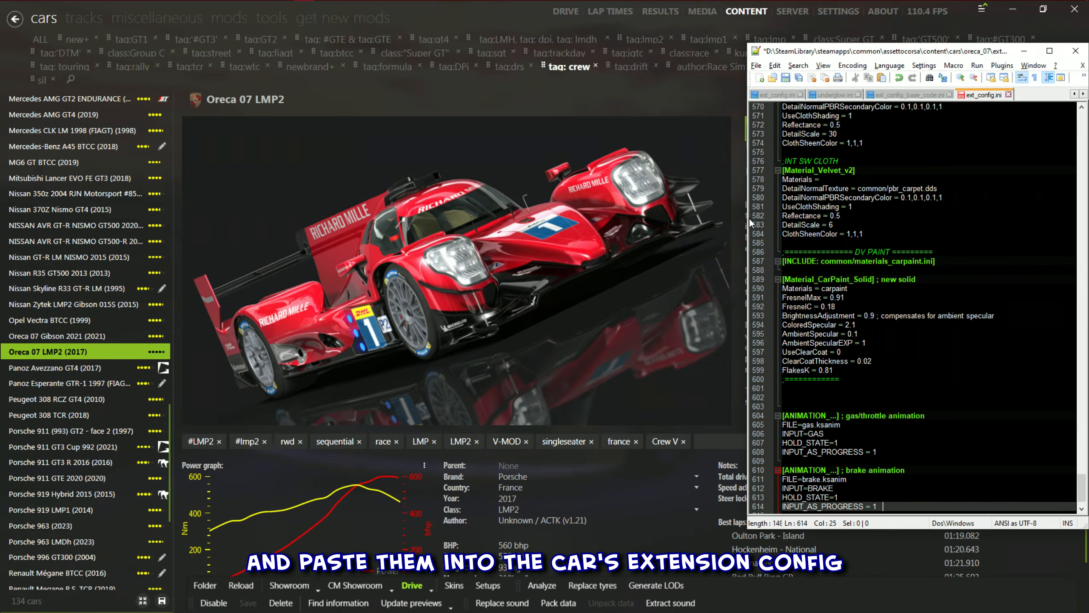
Step: Copy brake2.ksanim and gas2.ksanim from the Pedal Response Animation folder into the oreca_07 animations folder
key(alt+Tab)
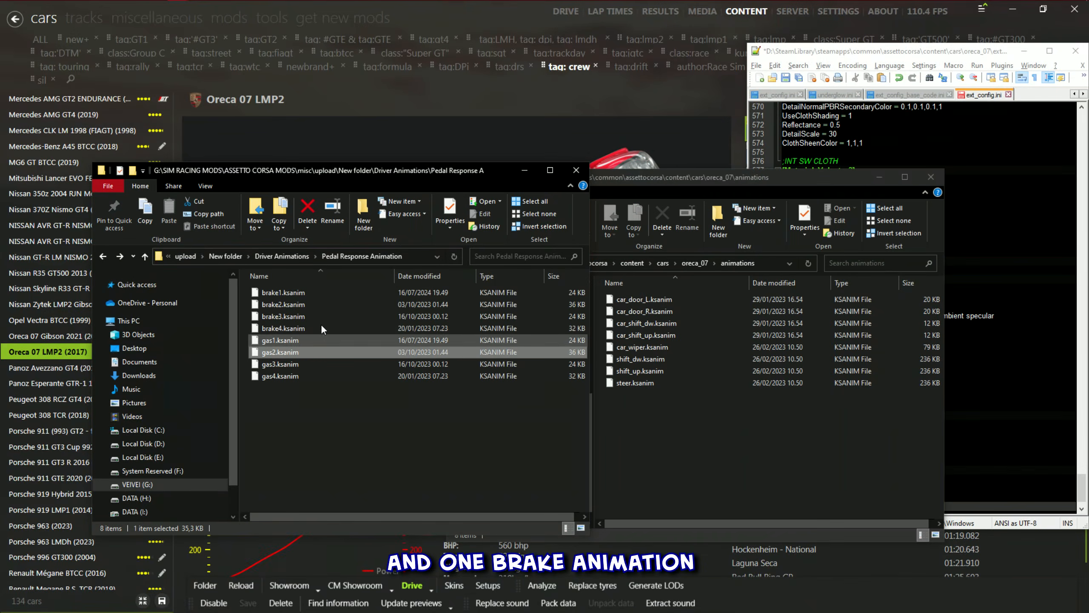
ctrl+click(246, 256)
drag(317, 308, 684, 422)
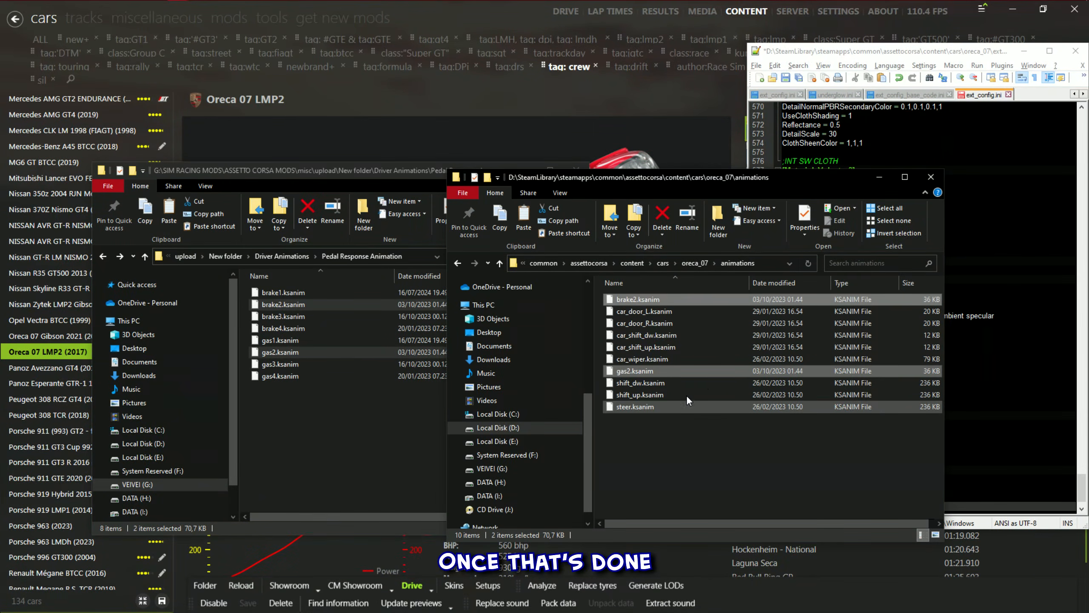
Step: Set the throttle section's FILE to gas2.ksanim and the brake section's FILE to brake2.ksanim in the Oreca 07 config
click(994, 387)
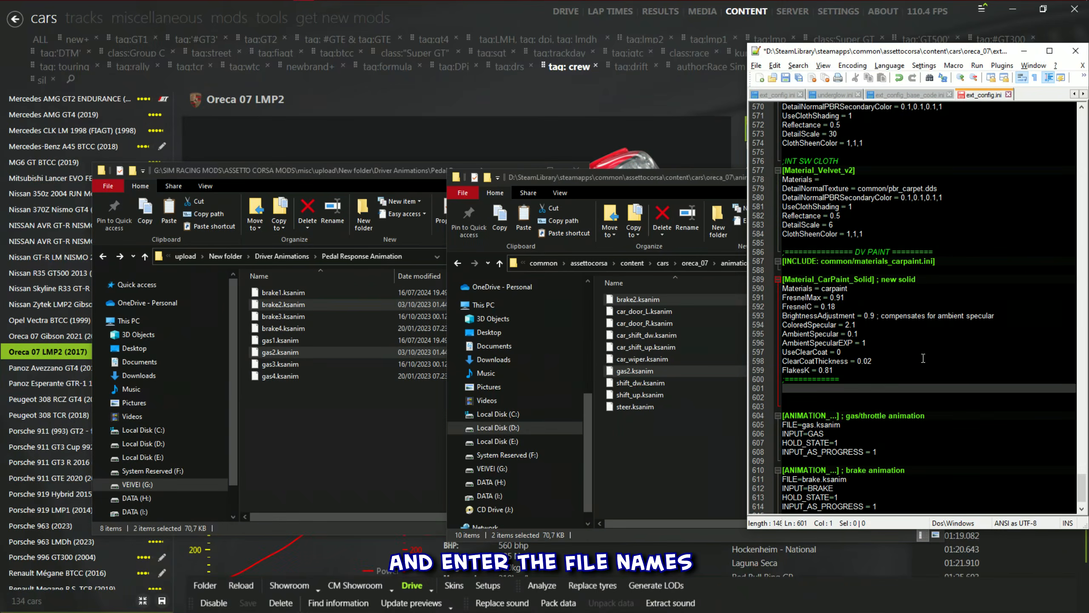
scroll(906, 331, down, 2)
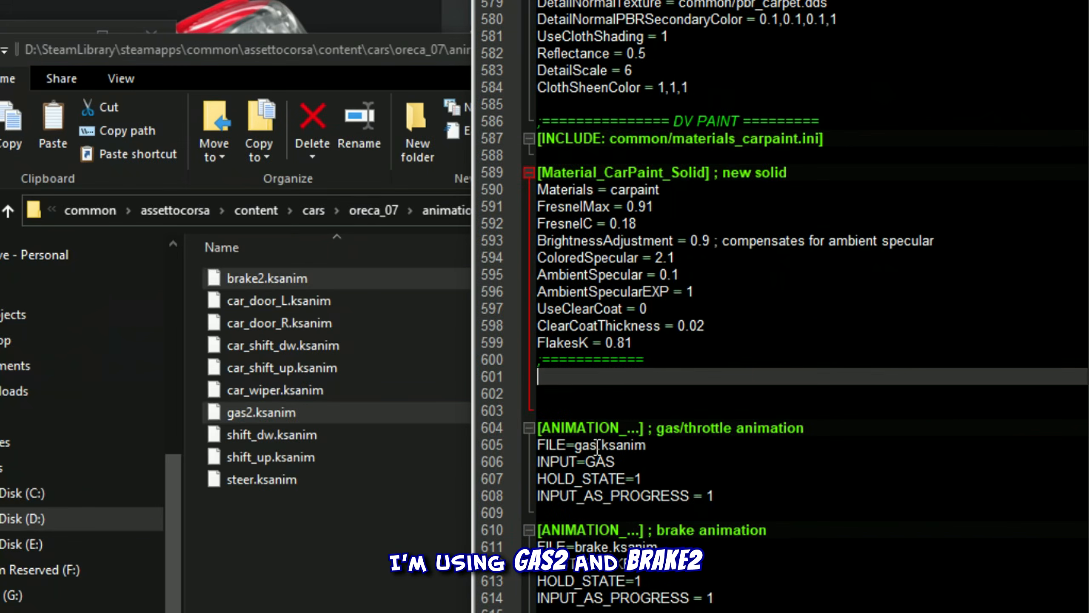
click(838, 389)
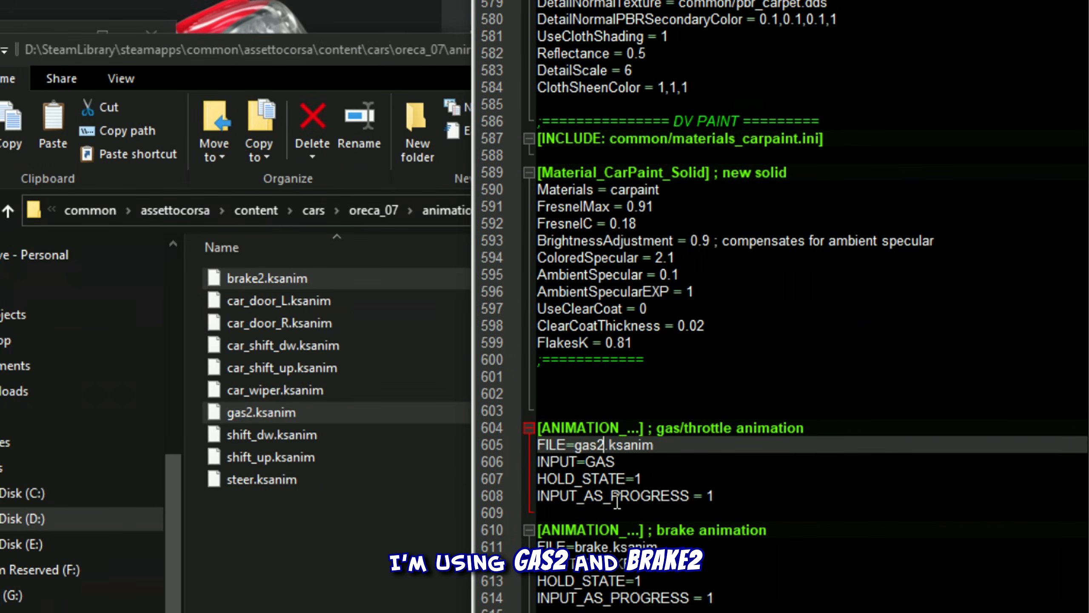
click(655, 548)
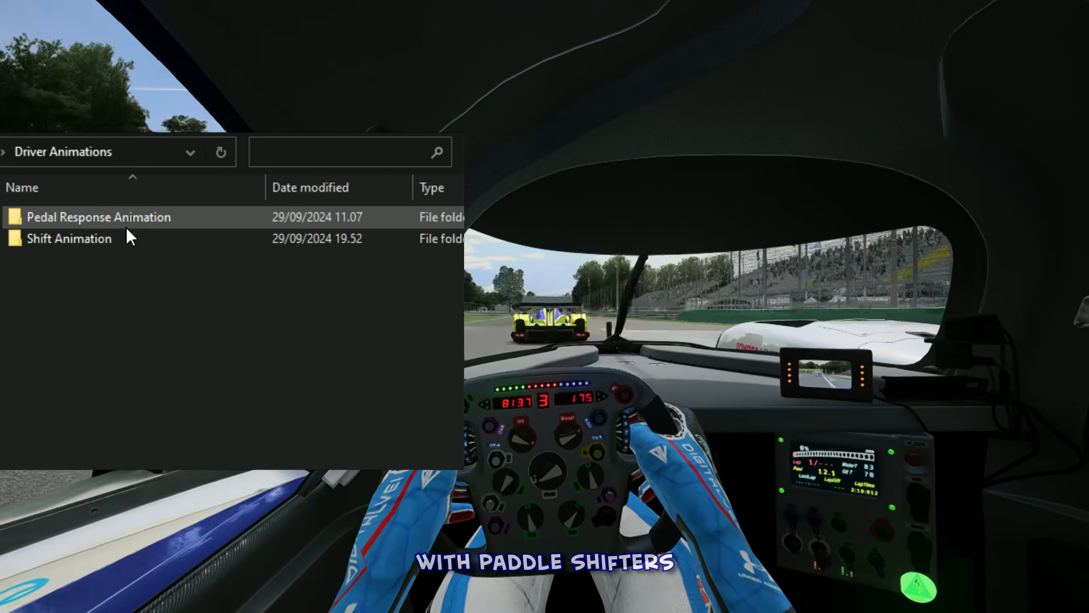
Step: Examine the animation files in the Paddle Shift and Stick Shift folders inside Shift Animation
mouse_move(91, 236)
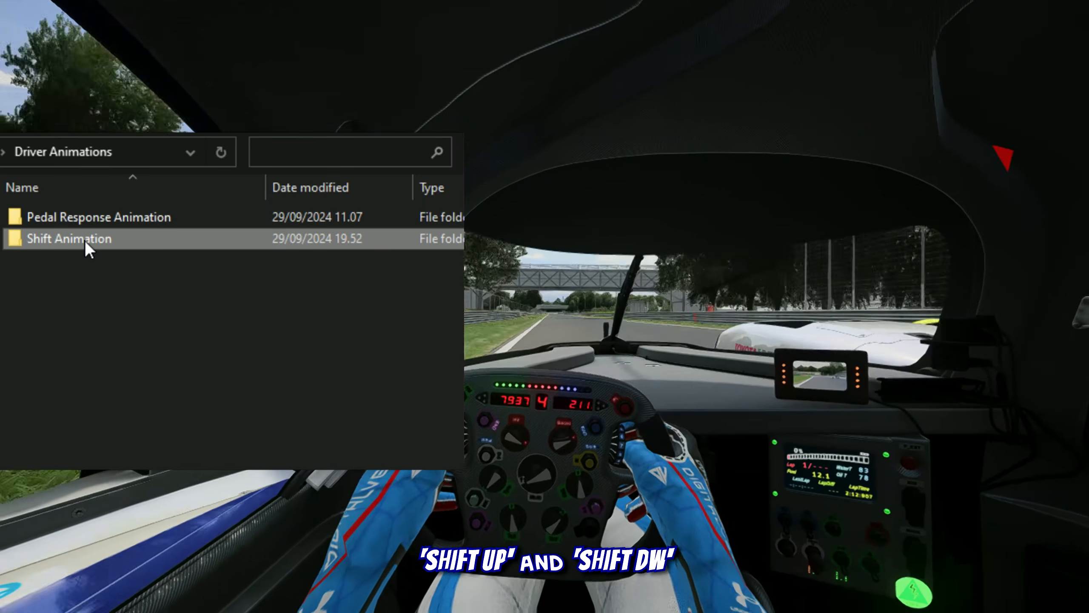
double_click(85, 241)
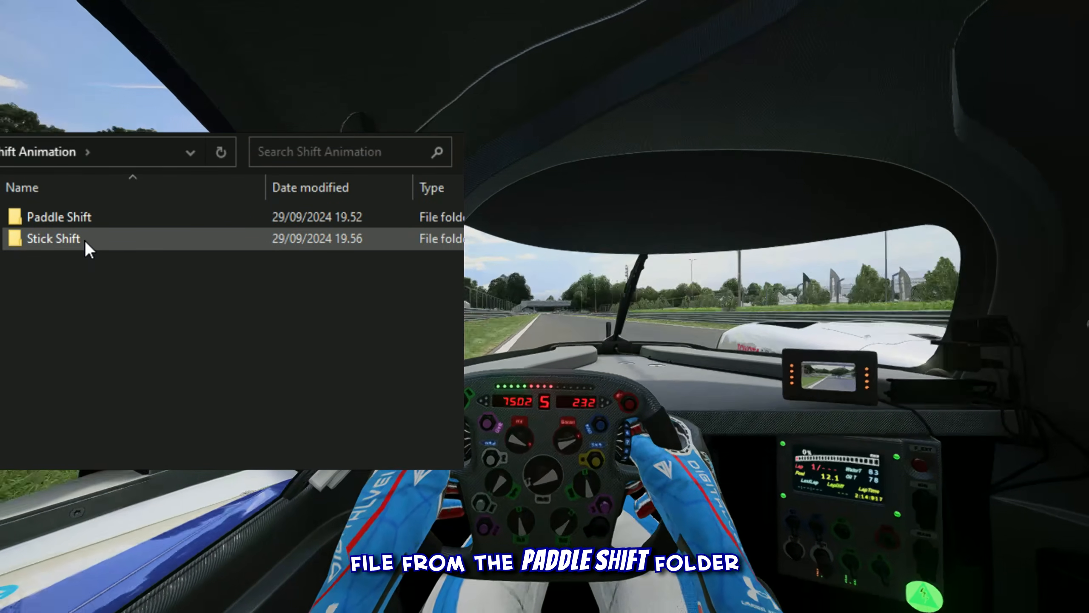
double_click(74, 220)
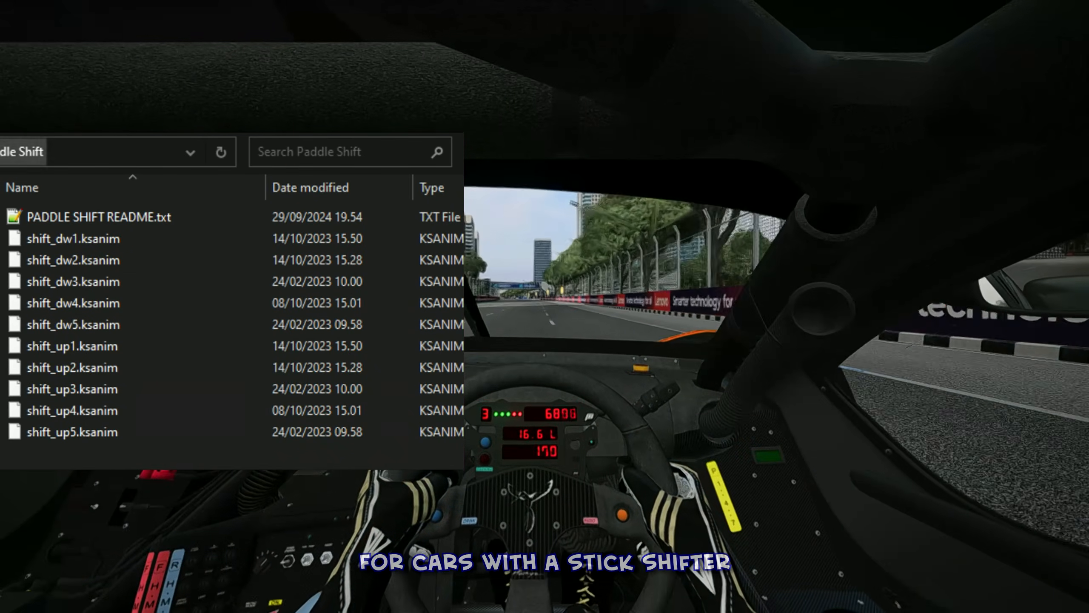
key(alt+Up)
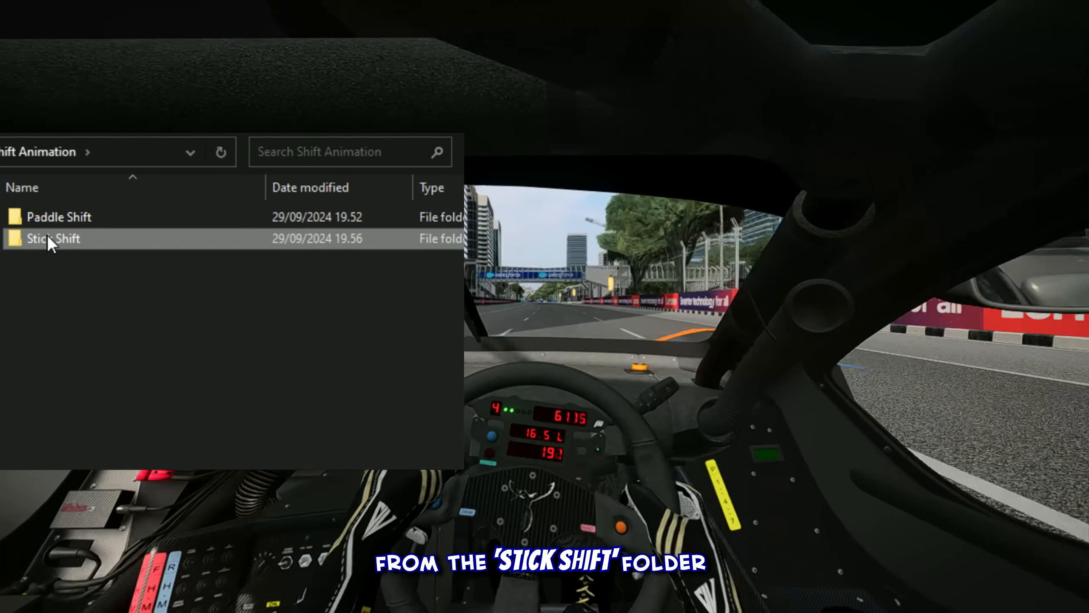
double_click(47, 235)
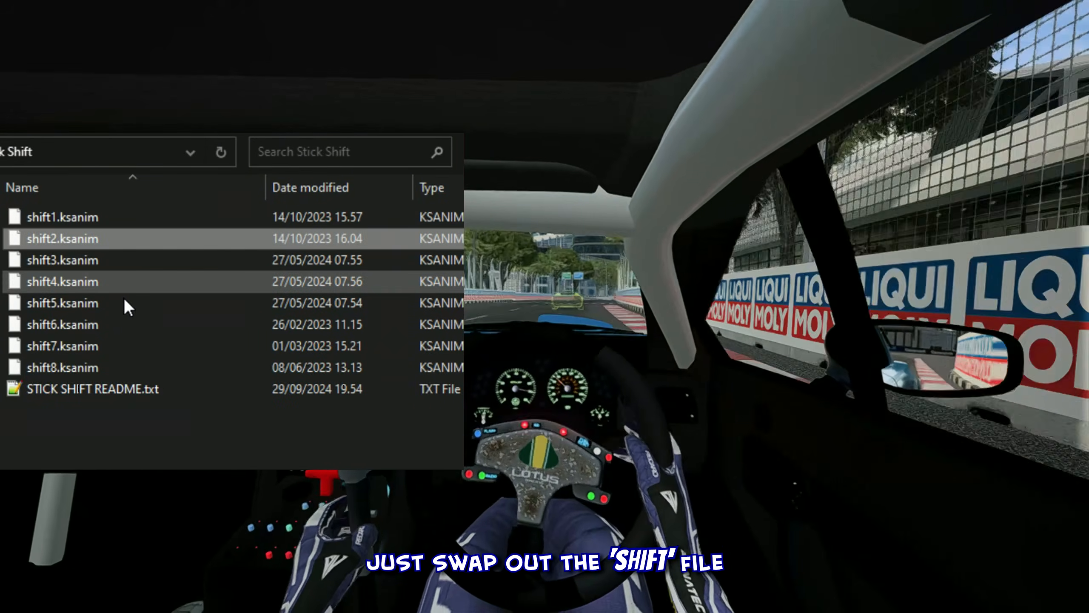
click(139, 304)
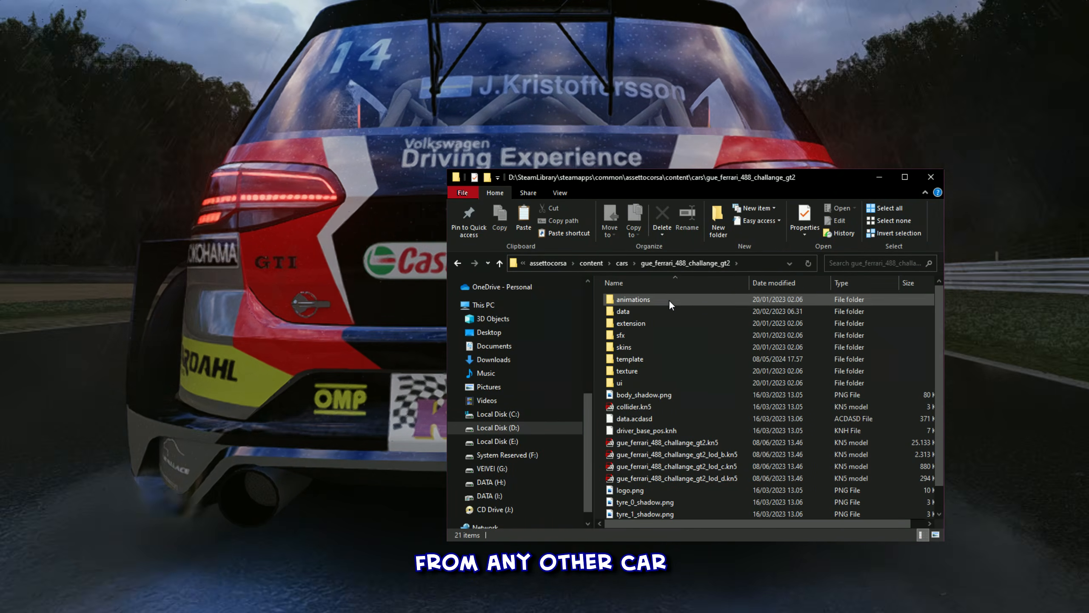
Step: View the animations folder of gue_ferrari_488_challange_gt2, and open the sareni_camaro_gt_racecar folder from the cars directory
double_click(668, 300)
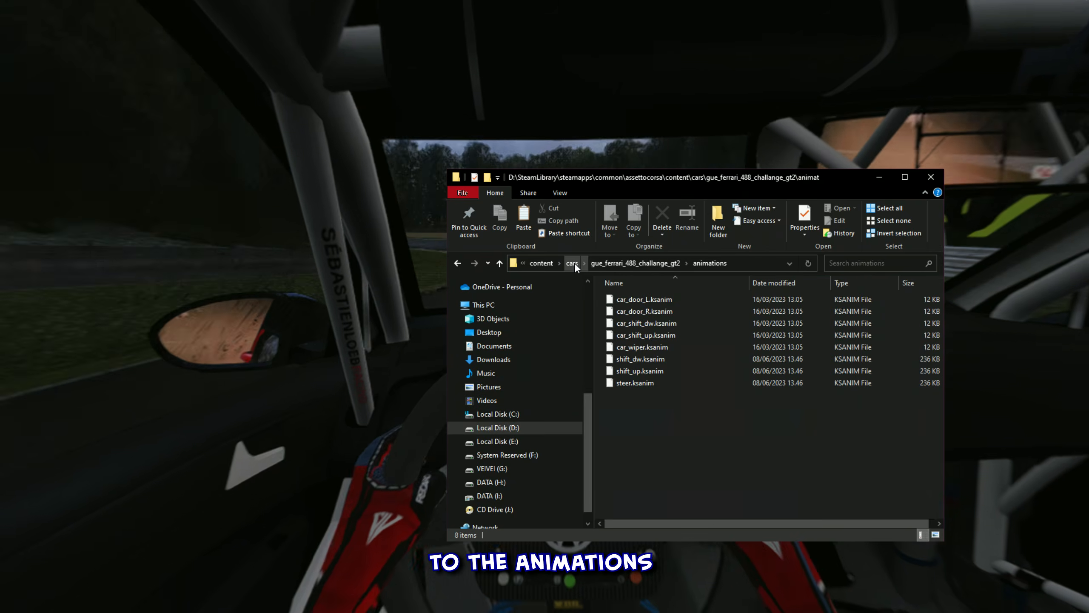
click(573, 263)
scroll(733, 445, down, 5)
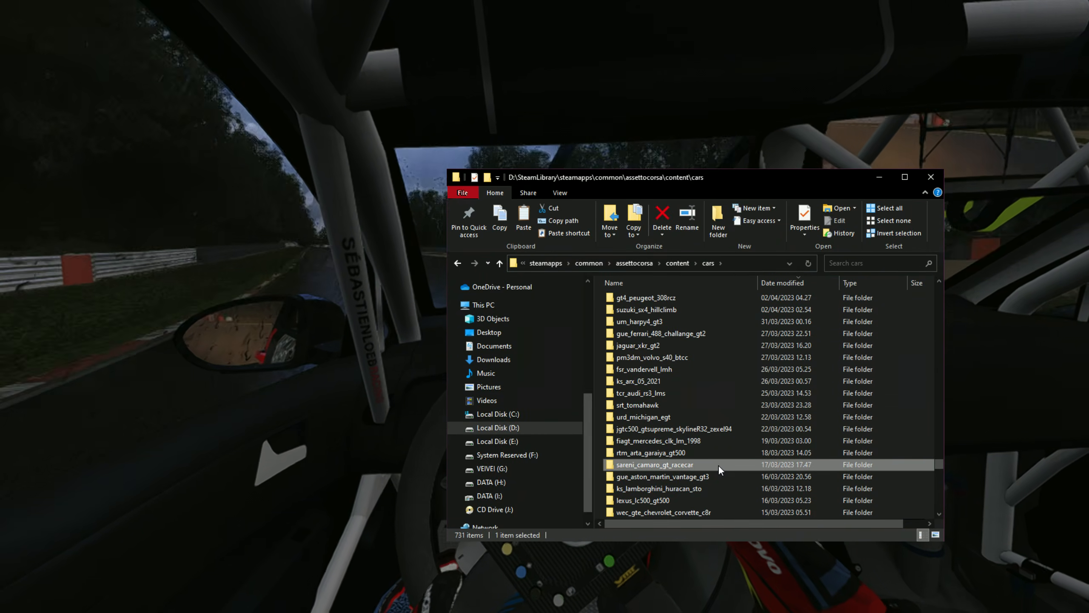
double_click(718, 465)
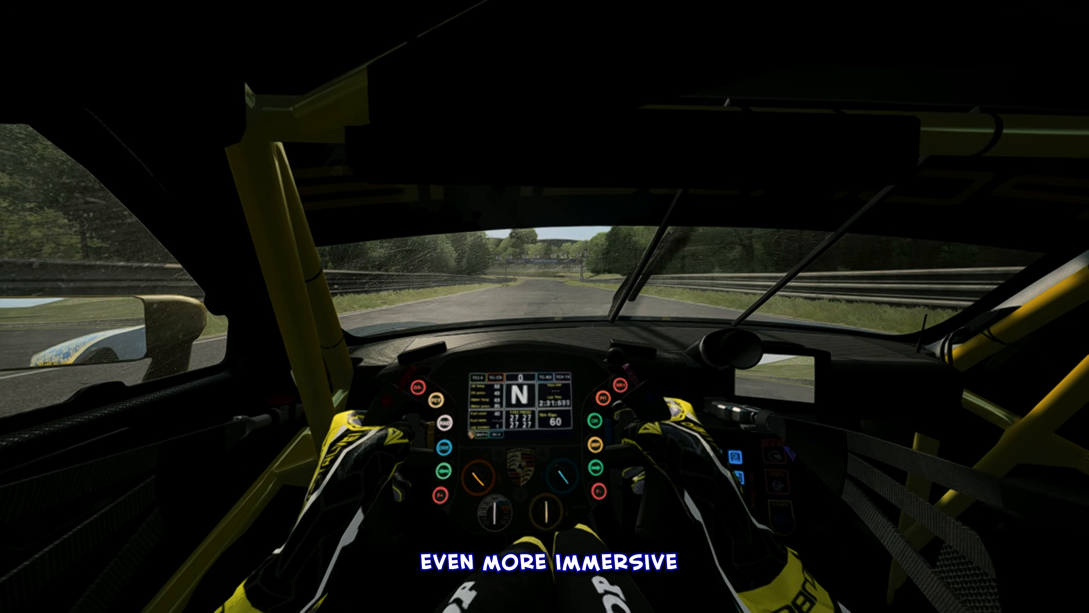
Step: Copy the MOTEC/main display extra beam state indicator section from ext_config_base_code.ini to the end of the car's ext_config.ini
key(alt+Tab)
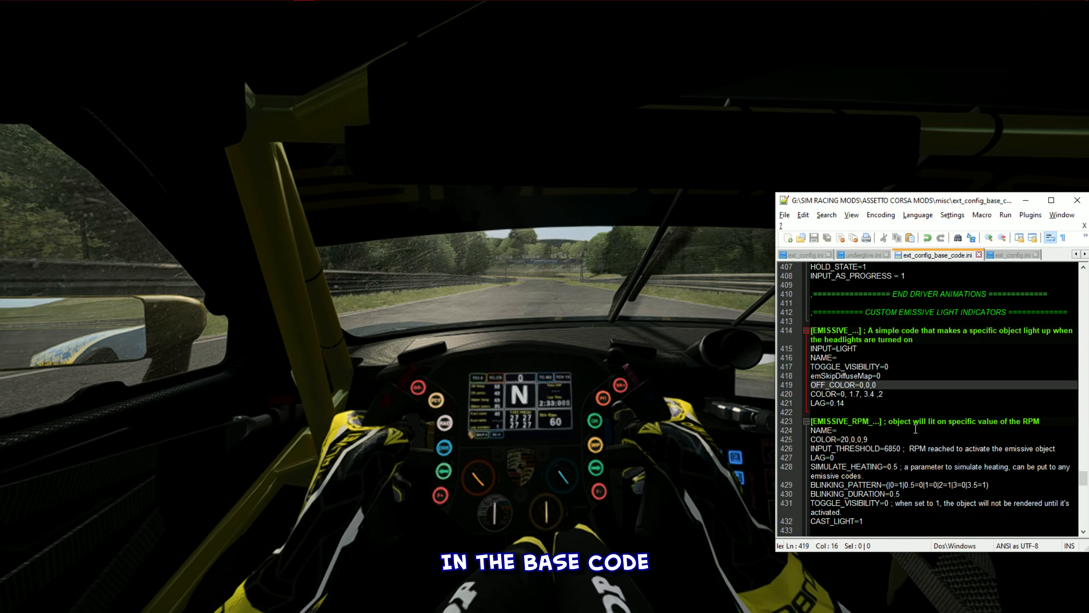
scroll(915, 429, down, 6)
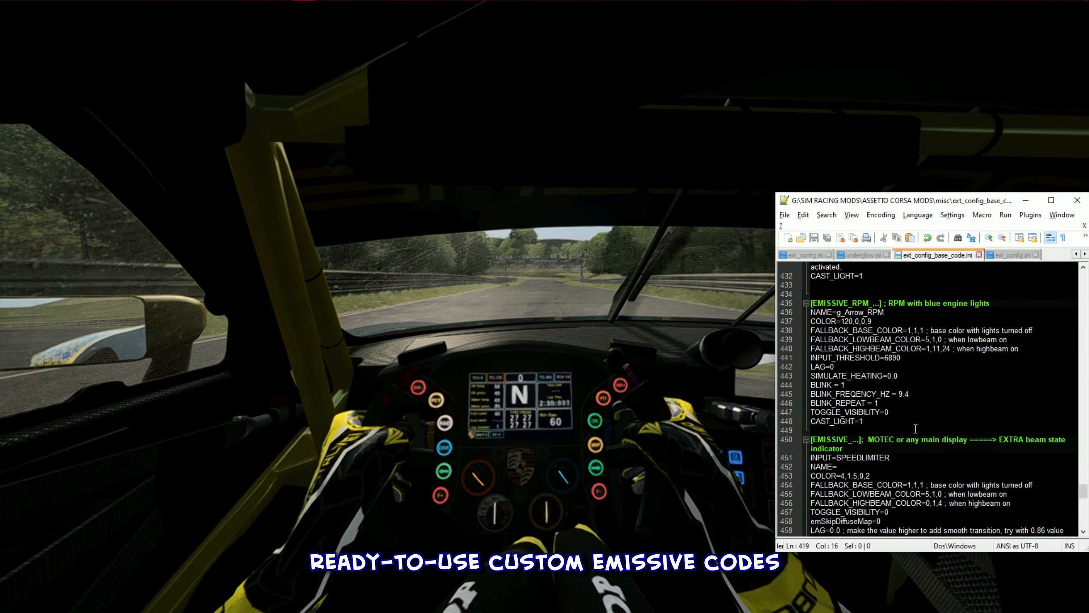
scroll(915, 428, up, 3)
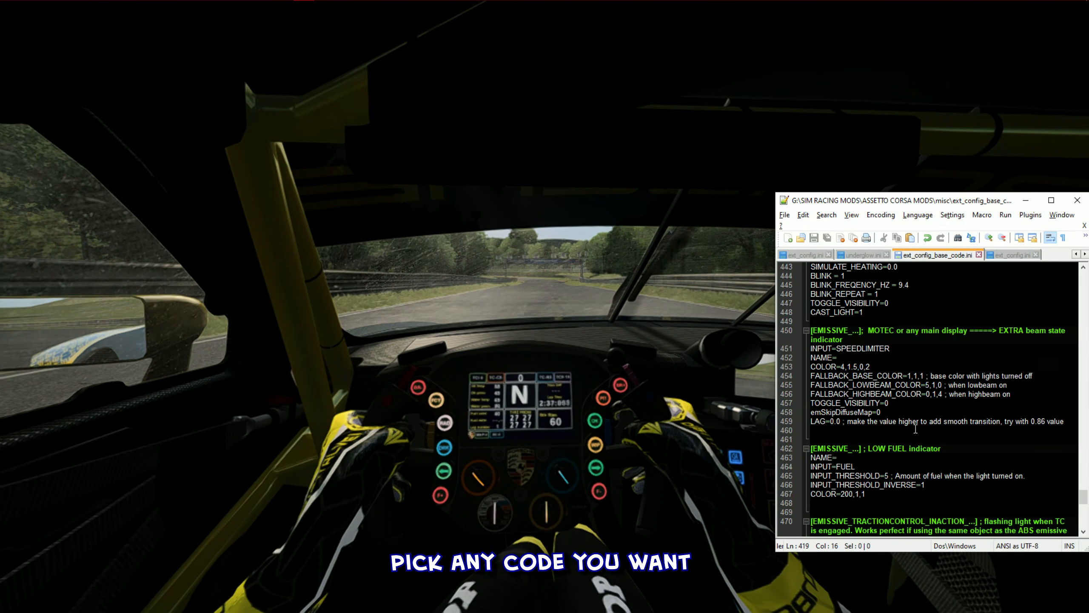
drag(833, 377, 1068, 476)
key(ctrl+c)
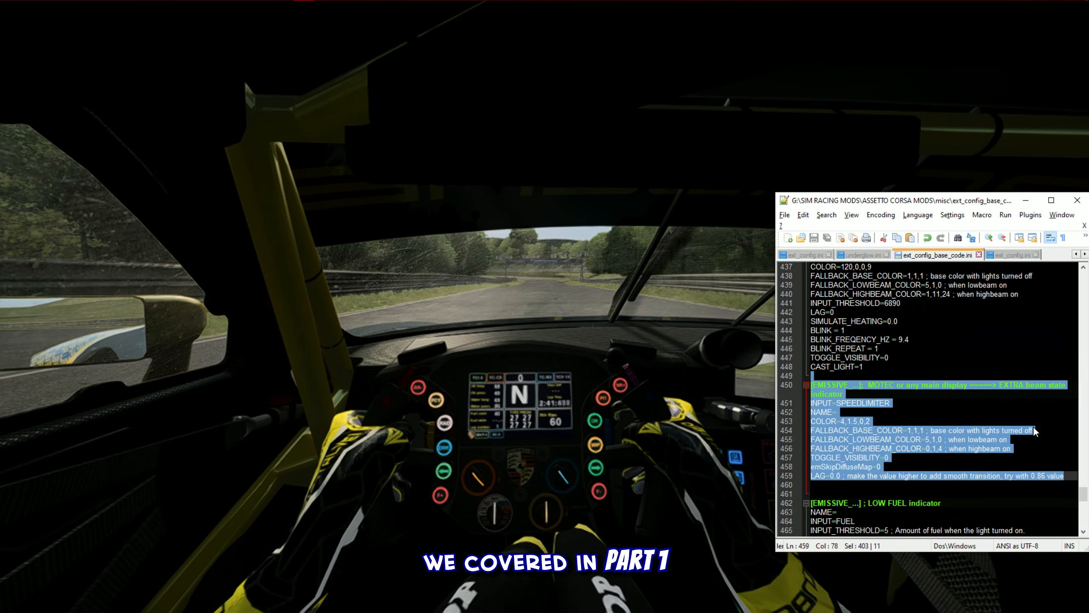
click(1012, 255)
click(906, 527)
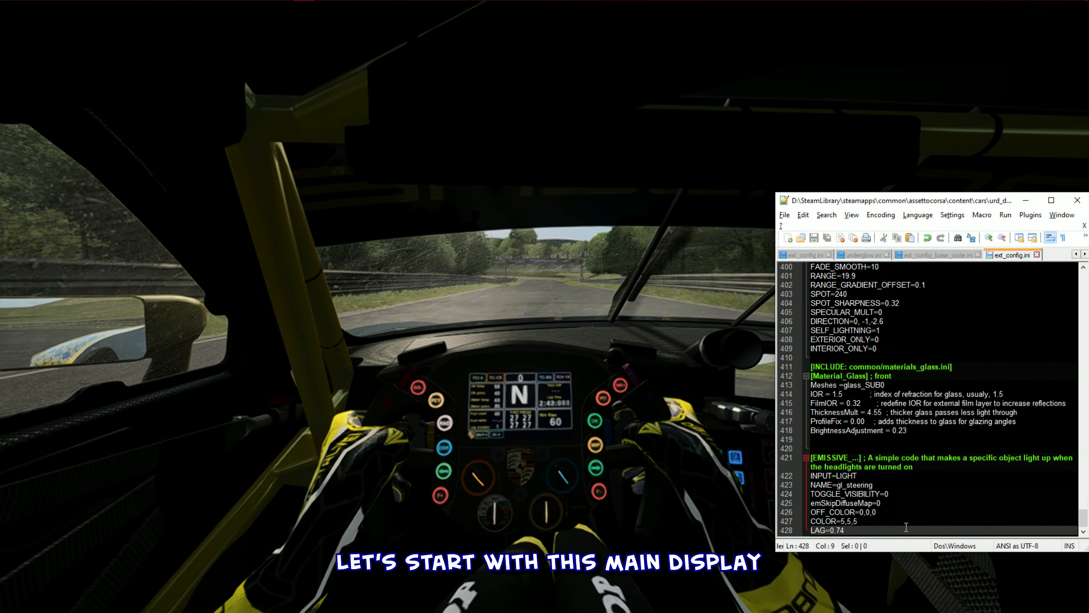
key(ctrl+v)
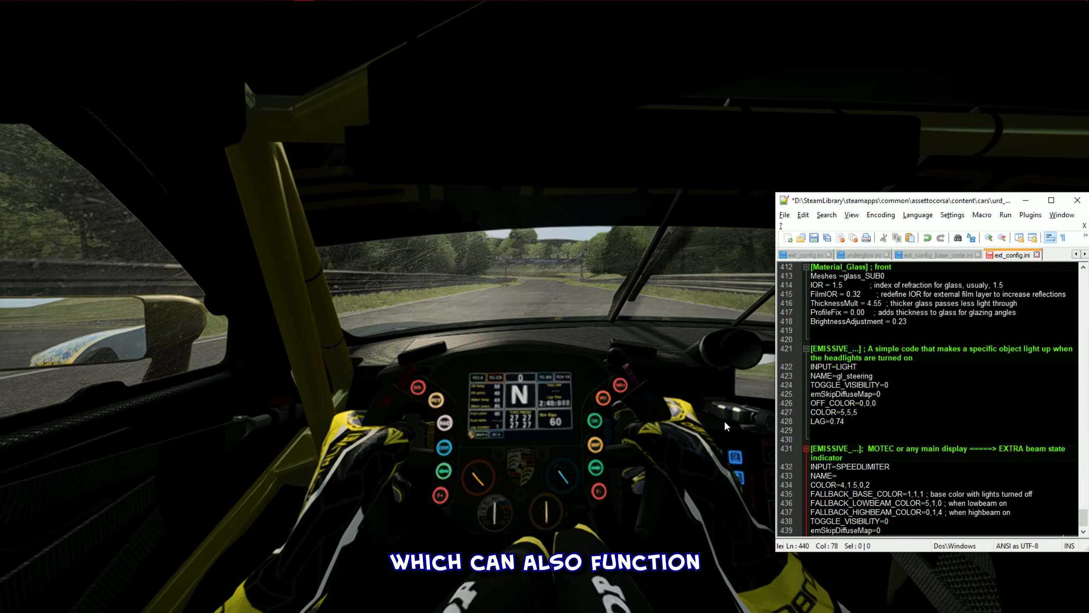
Step: Identify the steering wheel display's mesh with Objects Inspector and set the NAME of the MOTEC emissive section to SCREEN
click(709, 410)
mouse_move(1072, 71)
click(1075, 42)
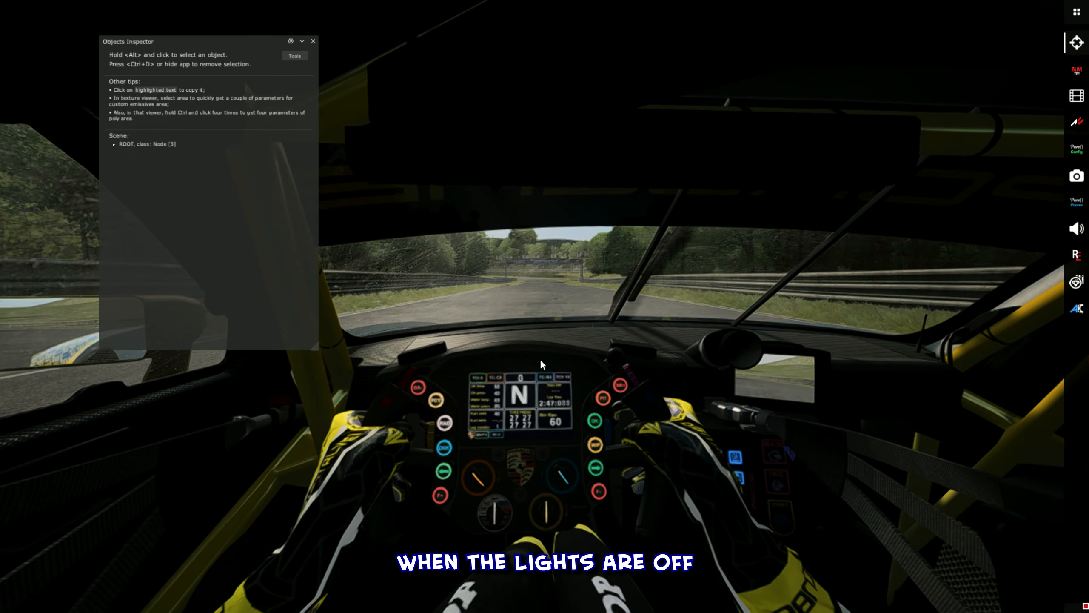
click(520, 401)
click(146, 54)
key(alt+Tab)
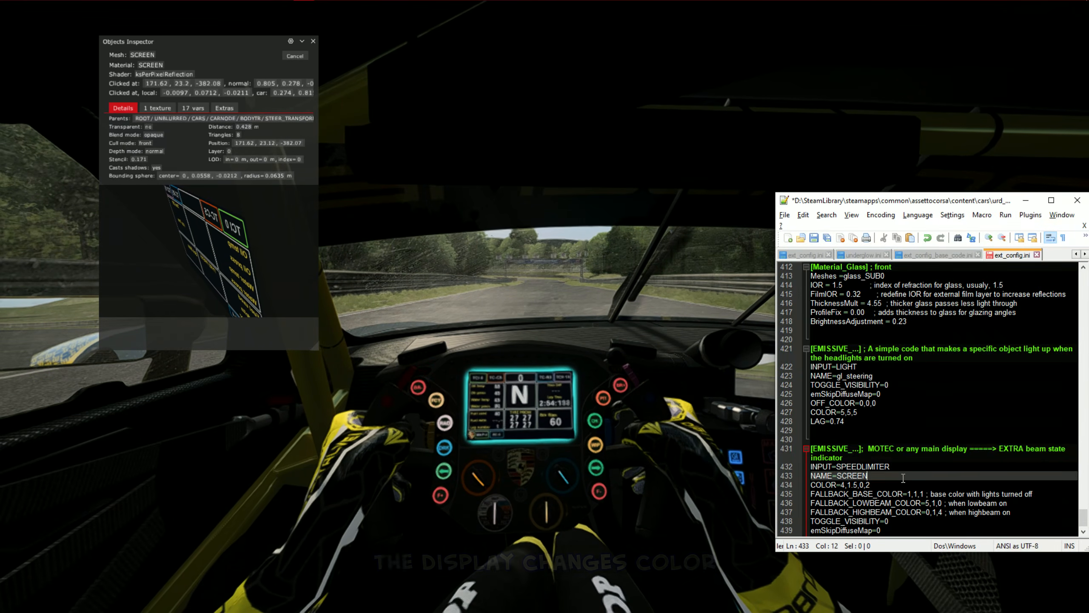
click(632, 424)
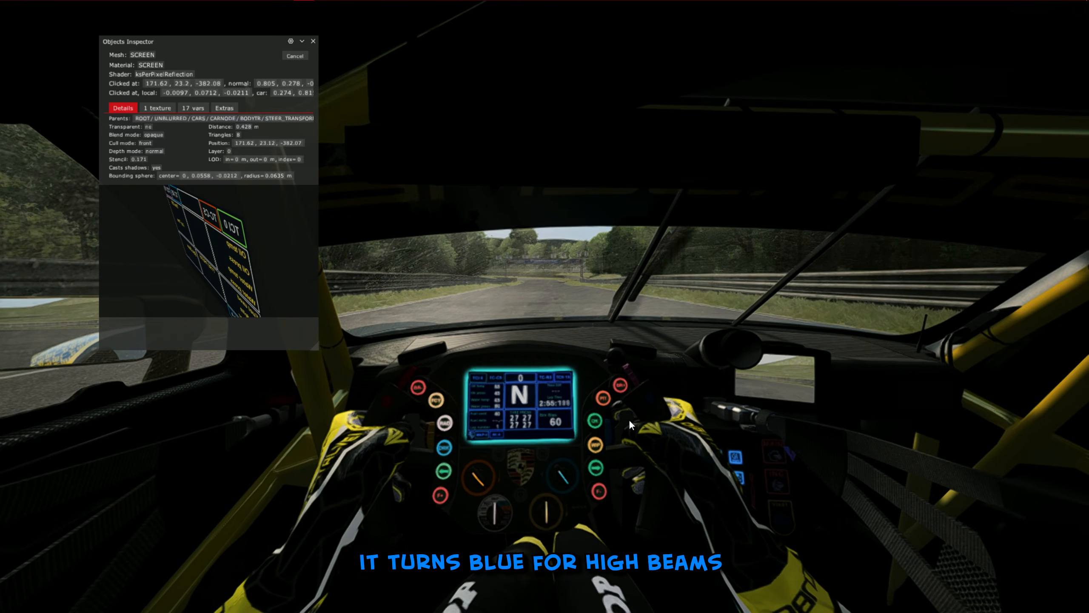
Step: Clear the mesh selection in Objects Inspector and switch the headlight beams to check the steering wheel display's indicator colours
click(298, 52)
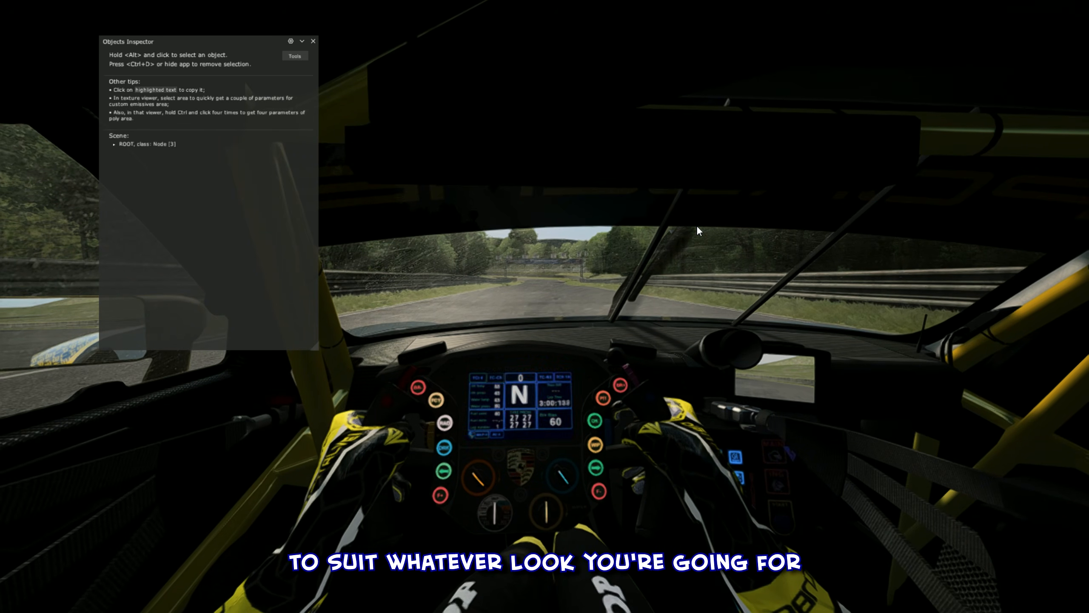
key(a)
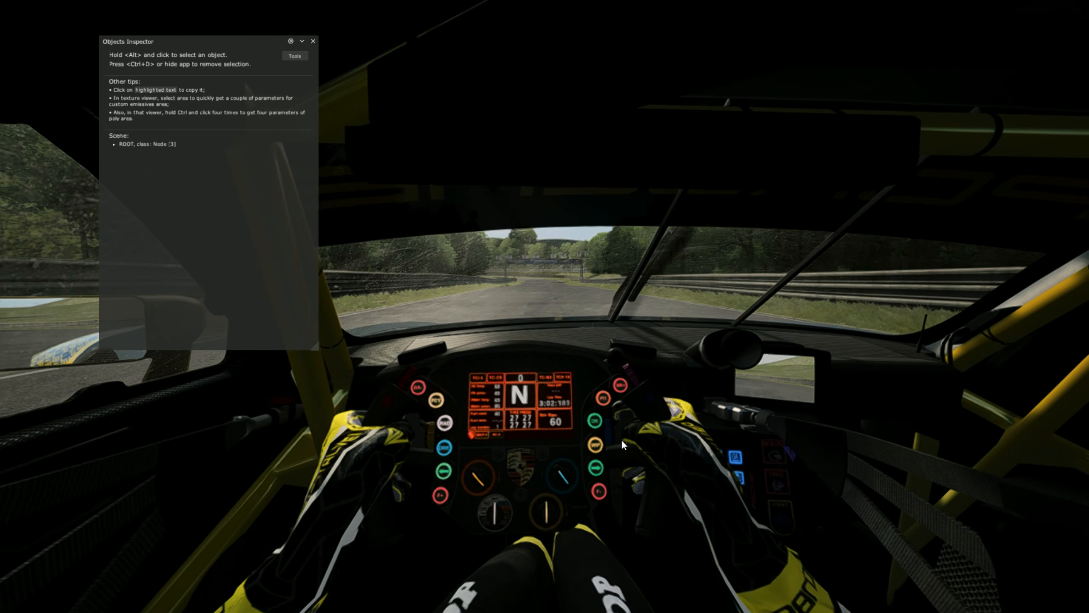
alt+click(419, 424)
Step: Examine the custom emissive light indicator sections in ext_config_base_code.ini, including headlights, RPM, low fuel, traction control and ABS
click(930, 255)
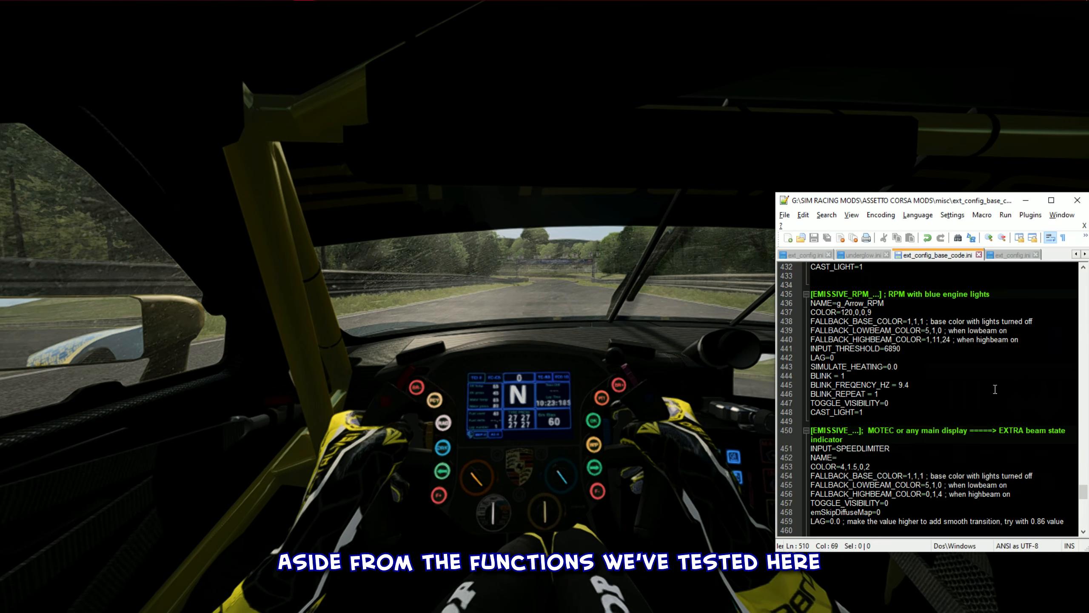
scroll(995, 389, up, 6)
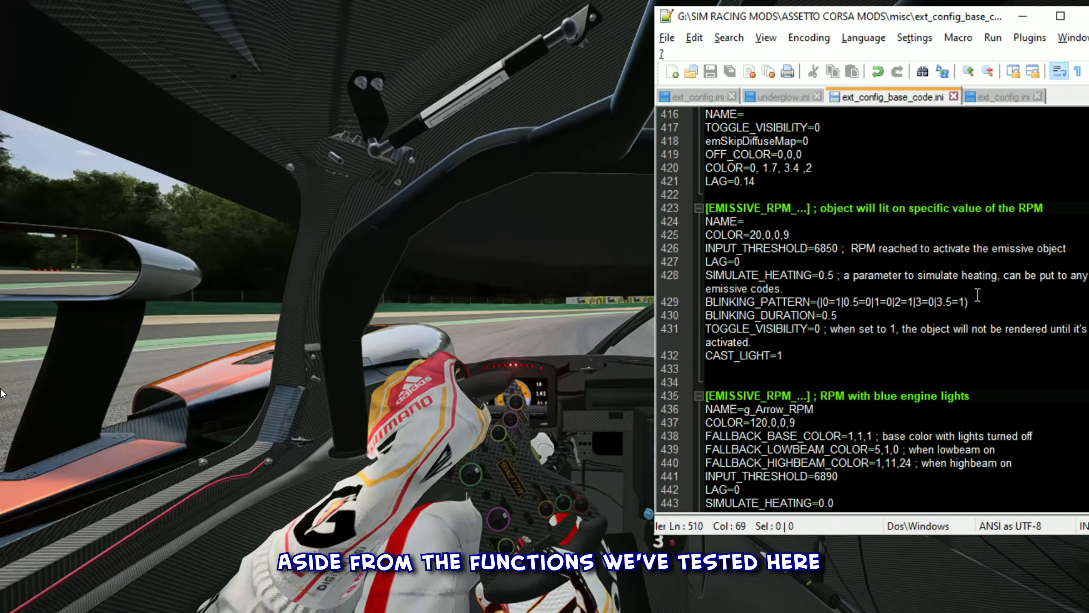
scroll(832, 215, up, 4)
scroll(887, 237, down, 2)
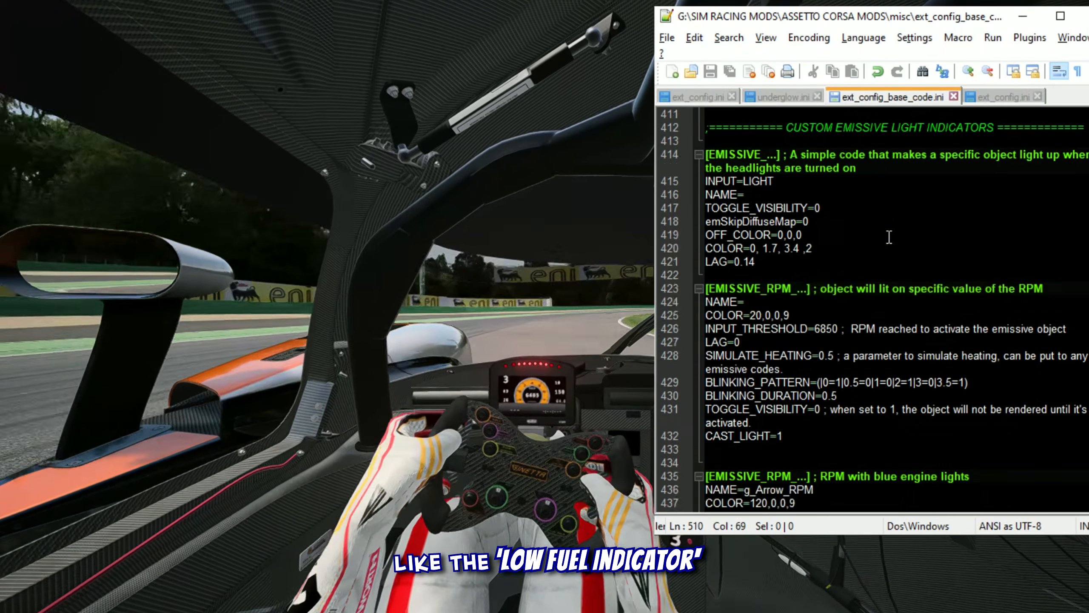
scroll(886, 240, up, 1)
scroll(878, 303, down, 14)
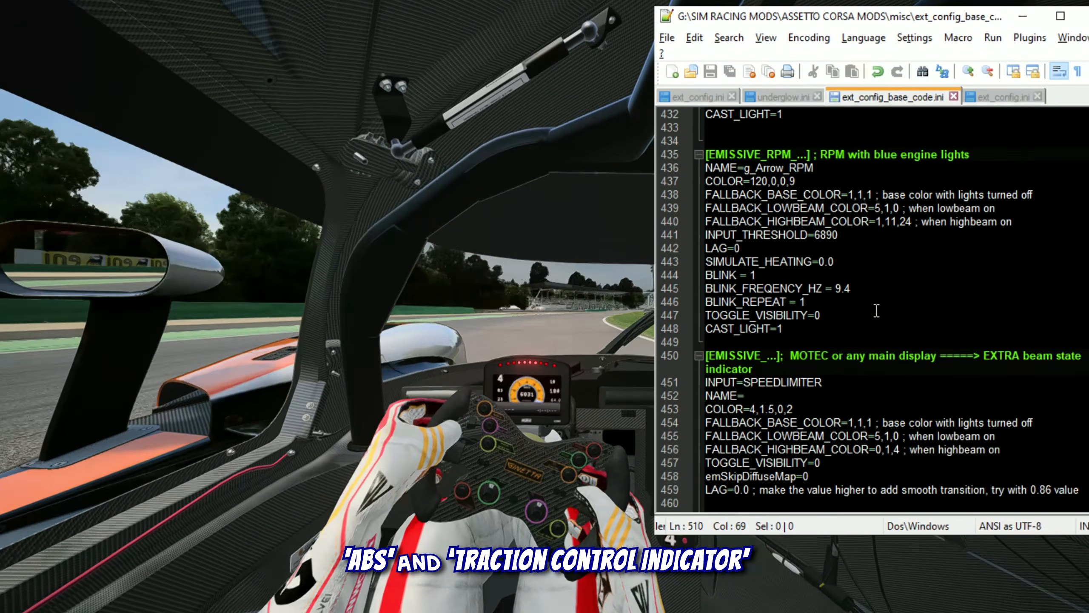
scroll(877, 310, down, 7)
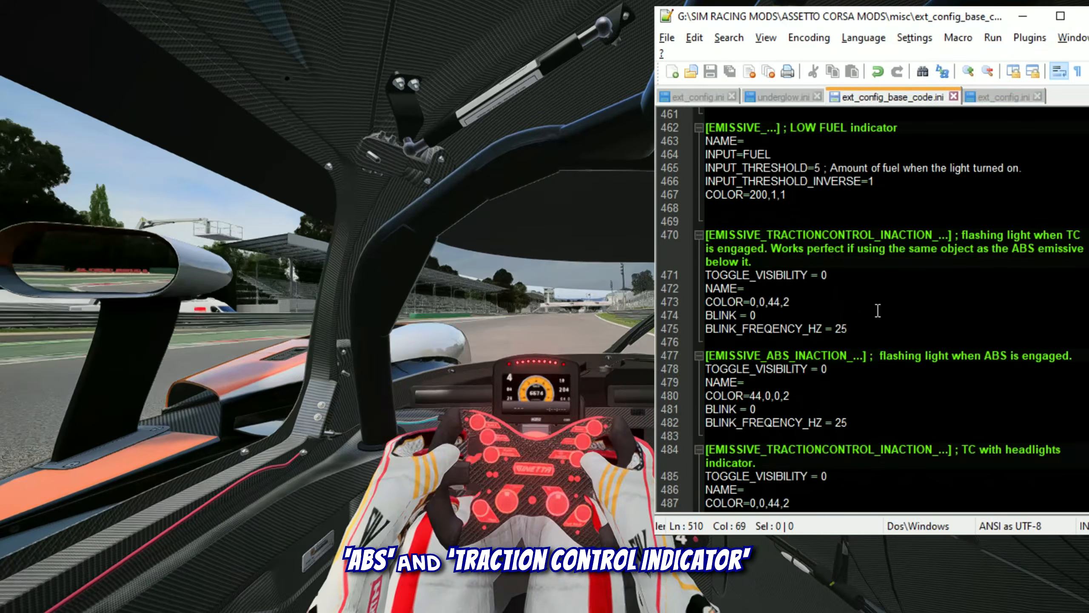
scroll(878, 310, down, 6)
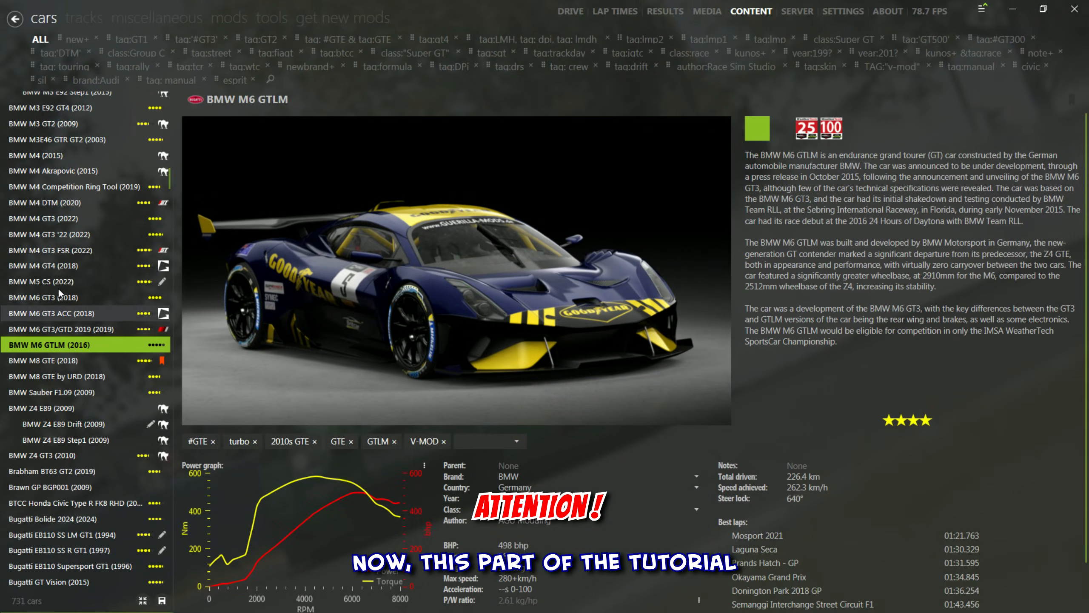
Step: Switch to Content Manager, select the BMW M3E46 GTR GT2 (2003) and look through the files in its data folder
click(69, 265)
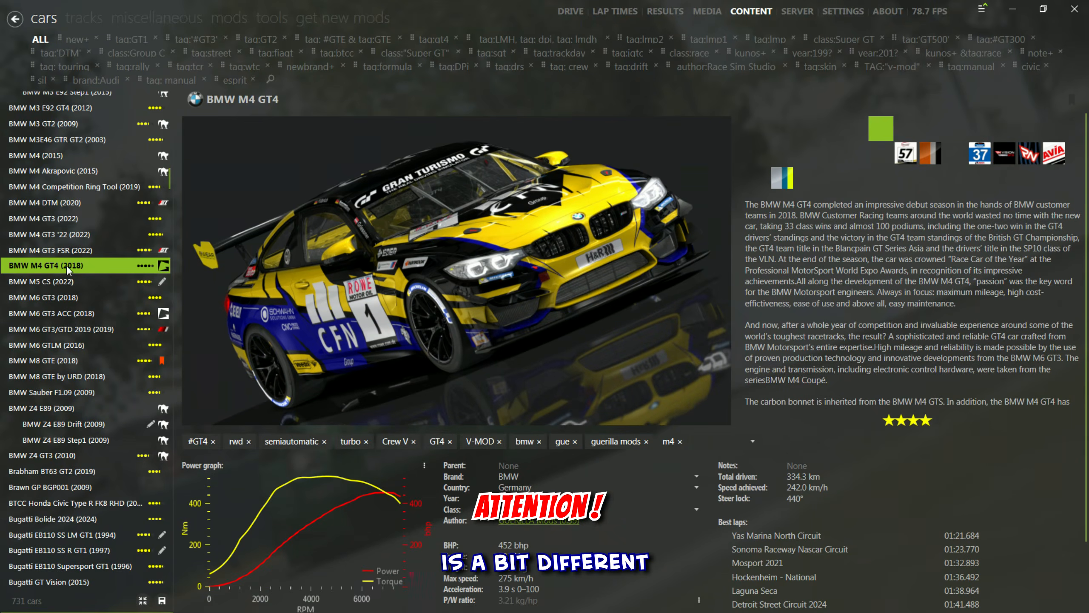
click(69, 142)
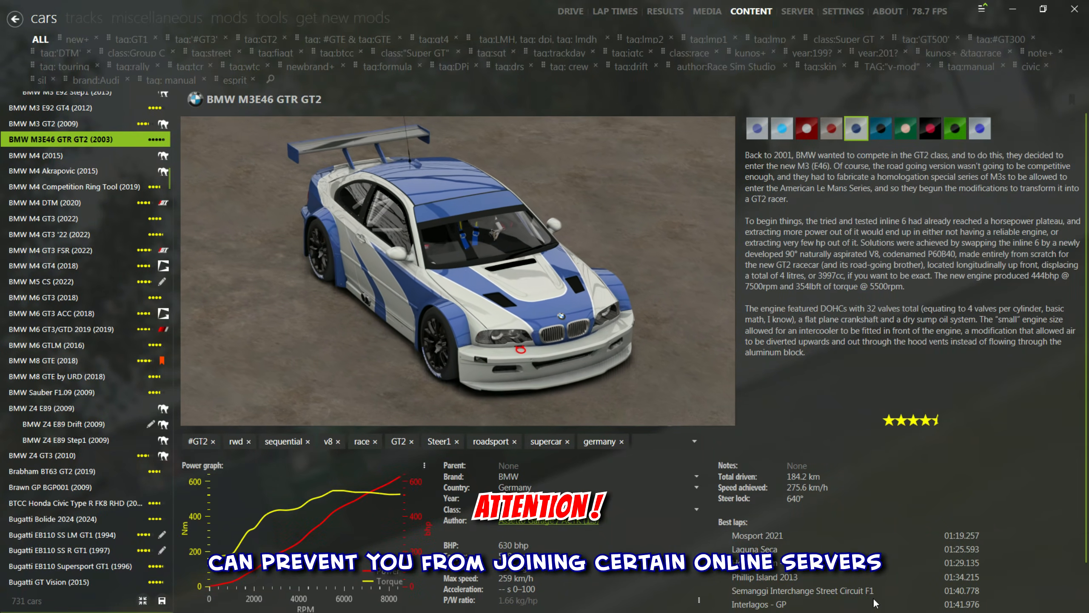
mouse_move(1018, 584)
click(212, 584)
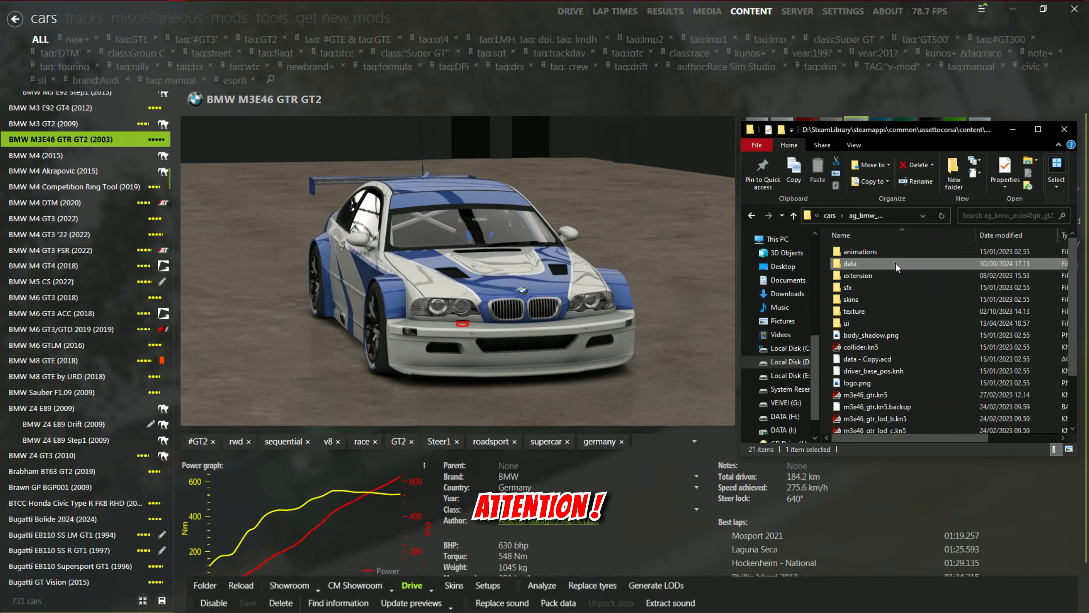
double_click(895, 263)
scroll(946, 361, down, 8)
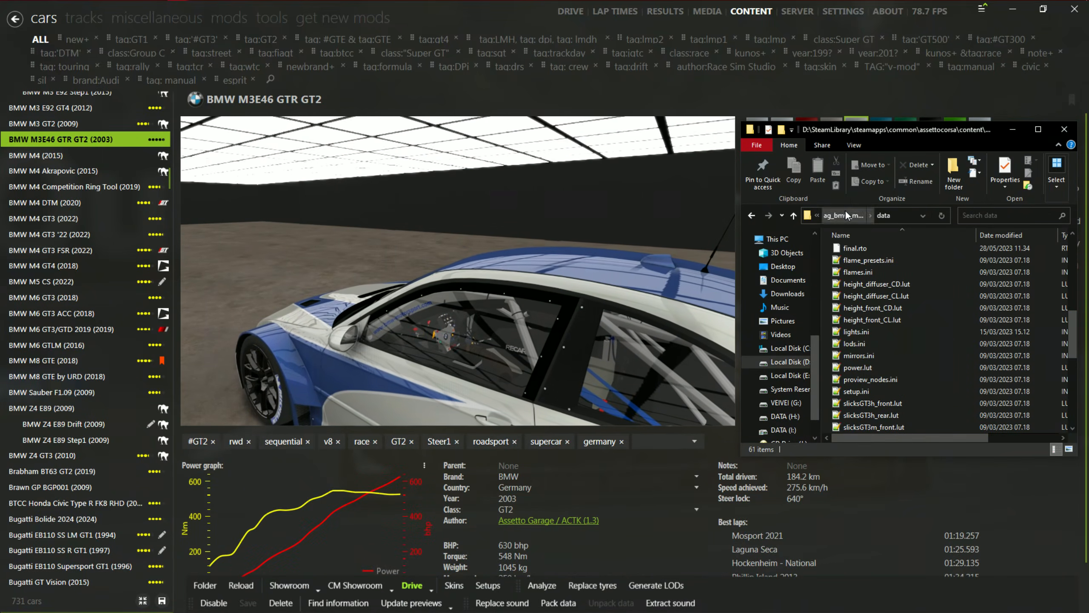
click(843, 215)
click(997, 468)
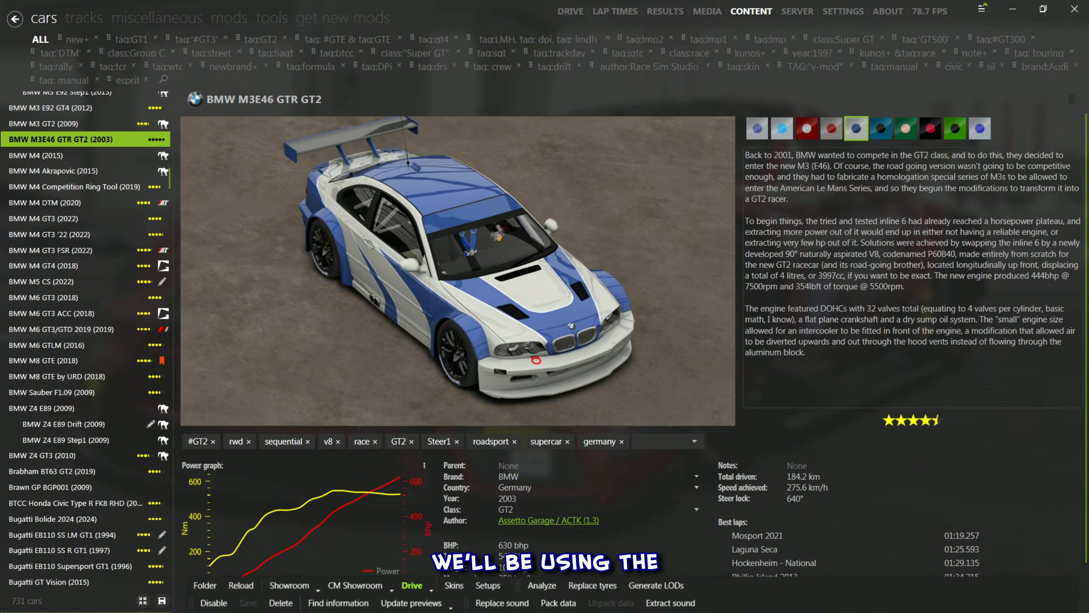
Step: Select the Audi RS3 BTCC (2019) and locate digital_instruments.ini in the car's data folder
scroll(109, 434, up, 10)
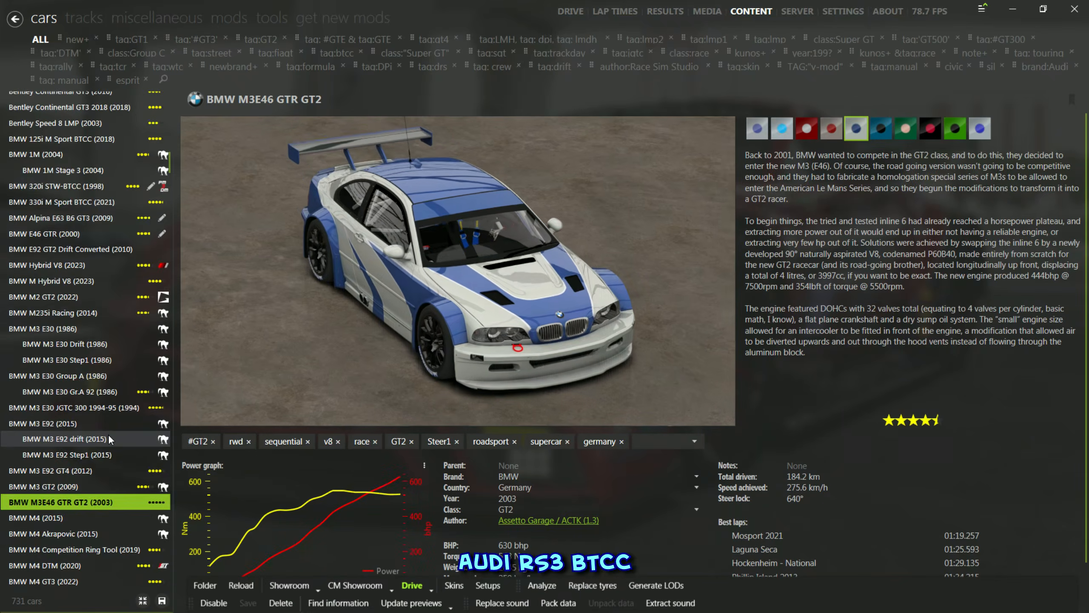
scroll(110, 433, up, 8)
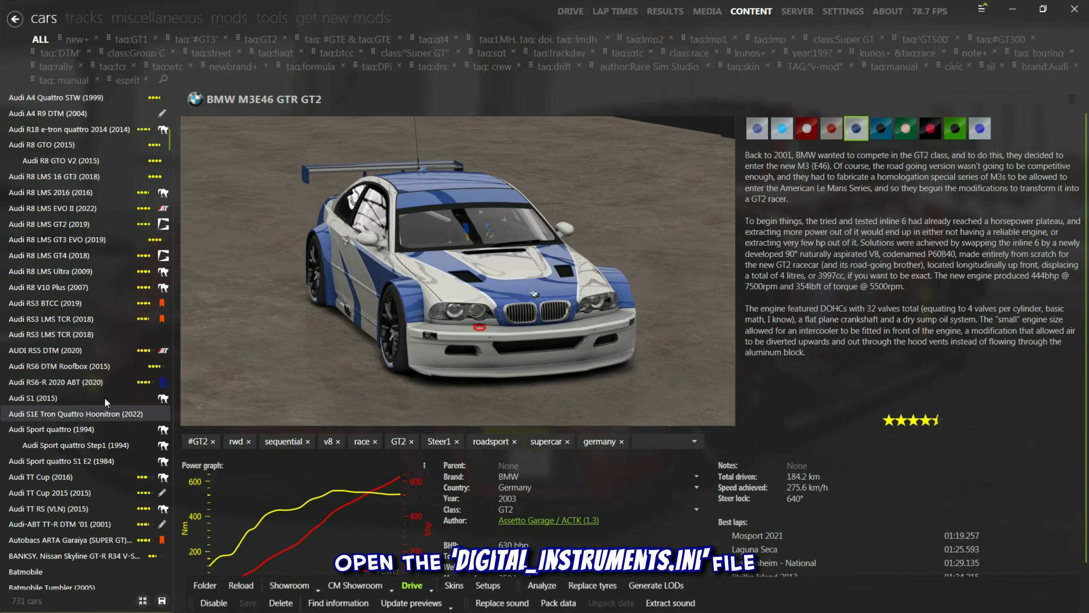
click(75, 303)
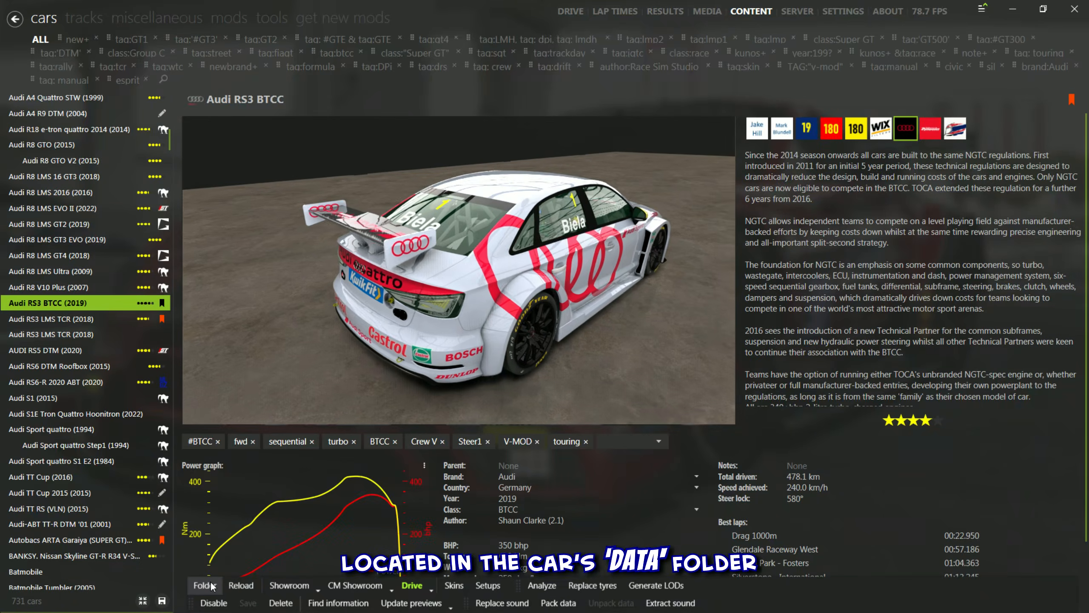
click(205, 585)
double_click(968, 248)
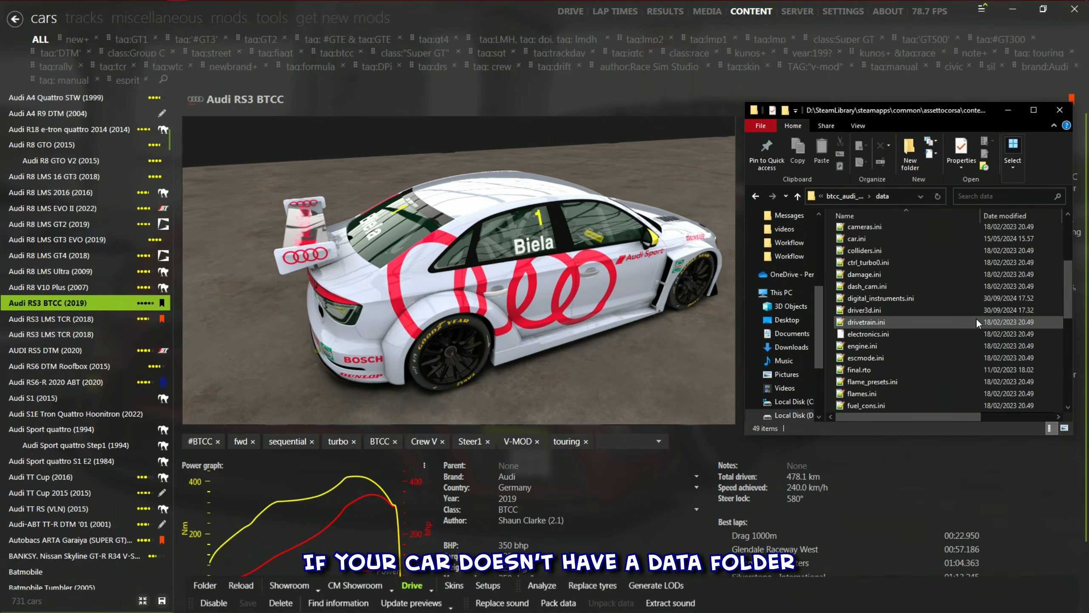
scroll(976, 318, down, 2)
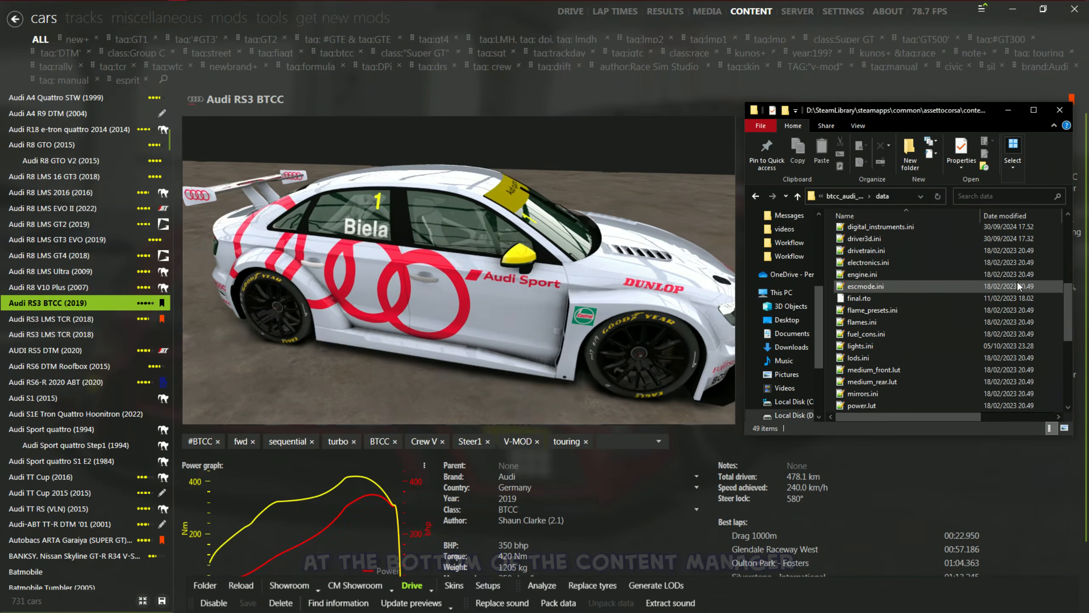
scroll(975, 278, up, 5)
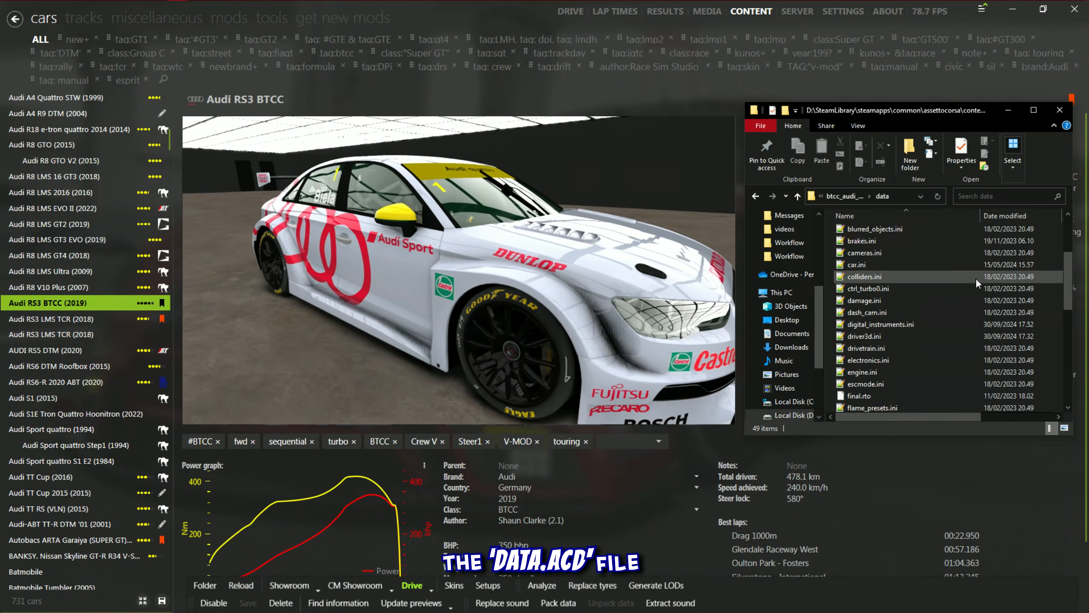
scroll(975, 277, down, 3)
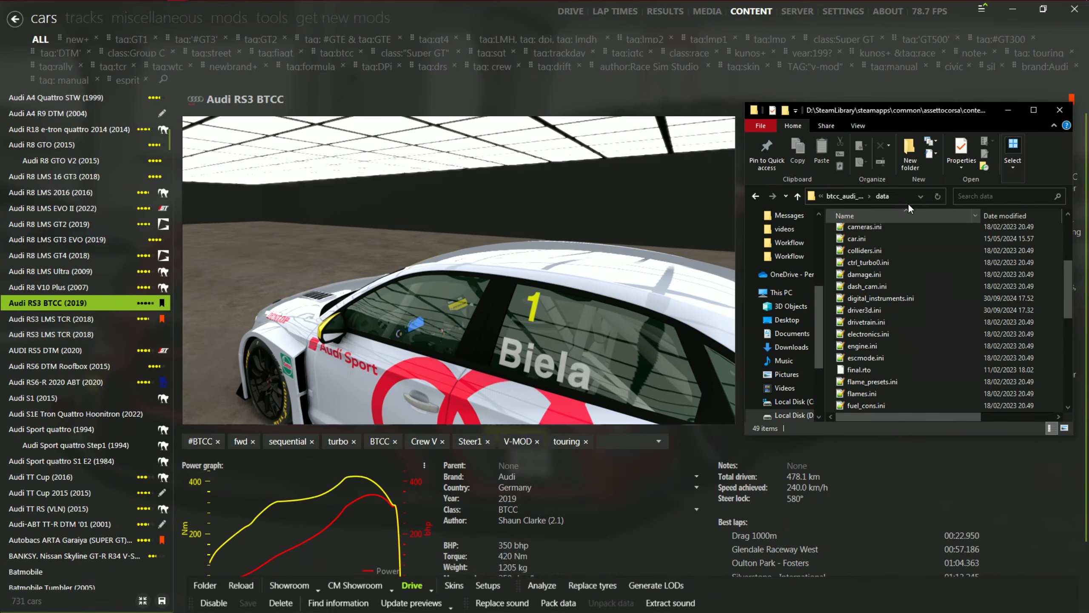
click(845, 196)
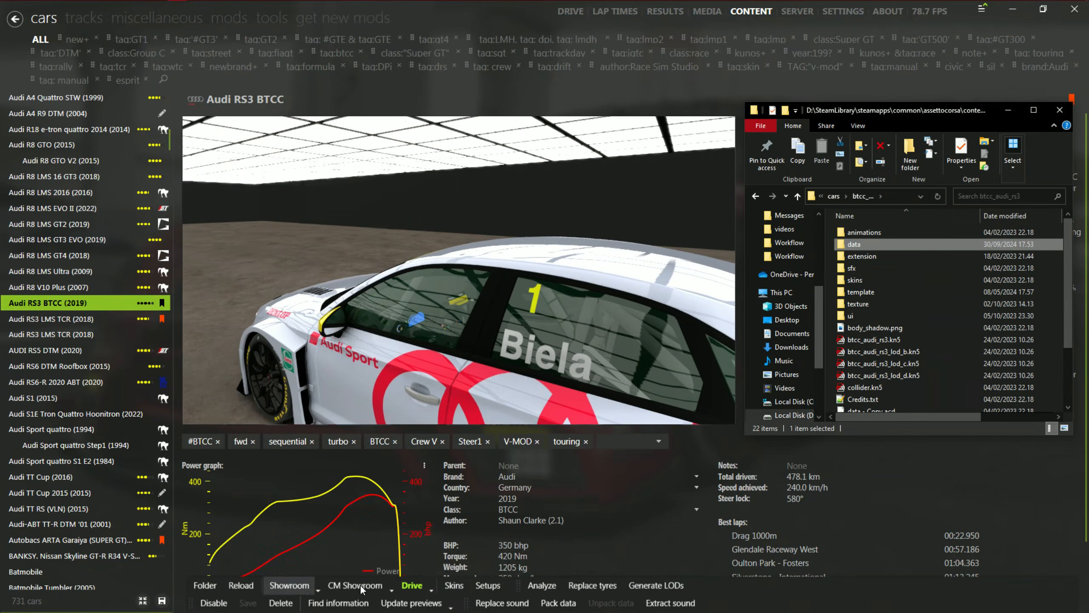
Step: Start a driving session with the Audi RS3 BTCC
click(412, 585)
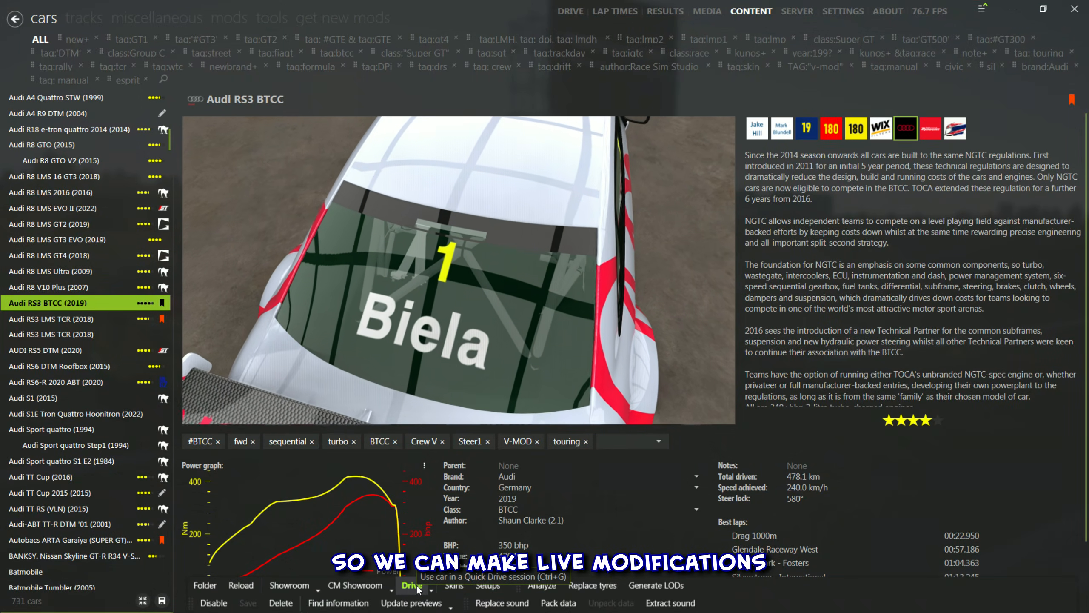
click(418, 588)
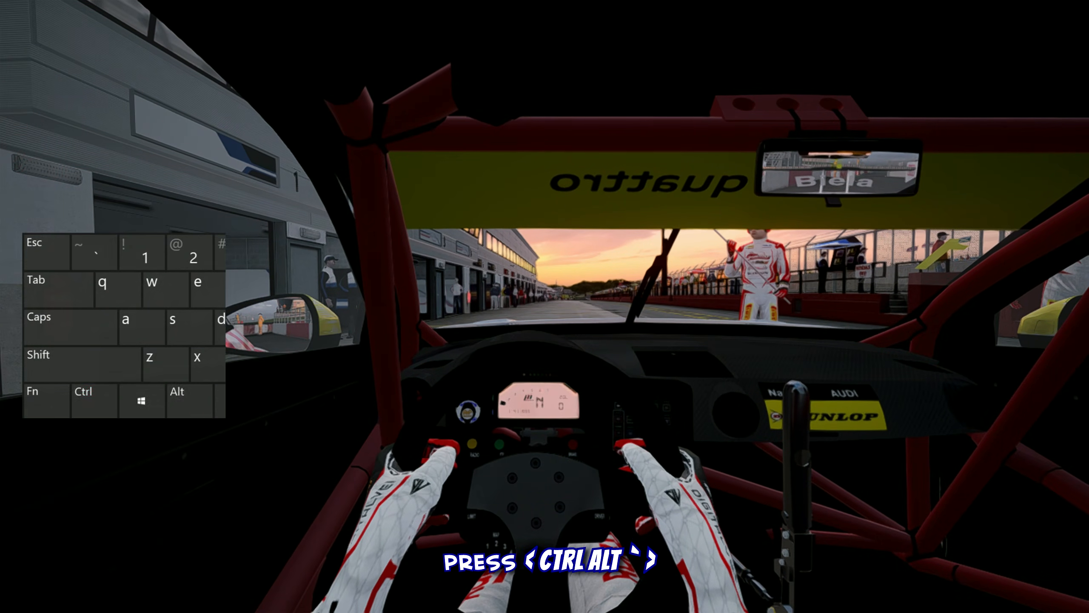
Step: Open the in-game CSP settings and check the GUI section's options for hiding components such as the console
key(ctrl+alt+grave)
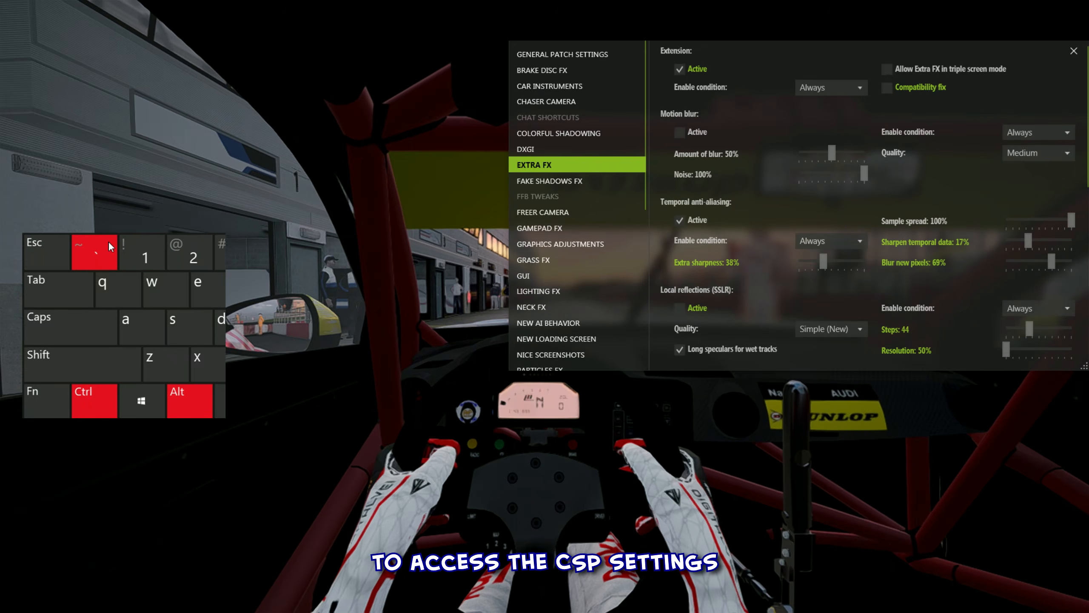
drag(742, 45, 588, 200)
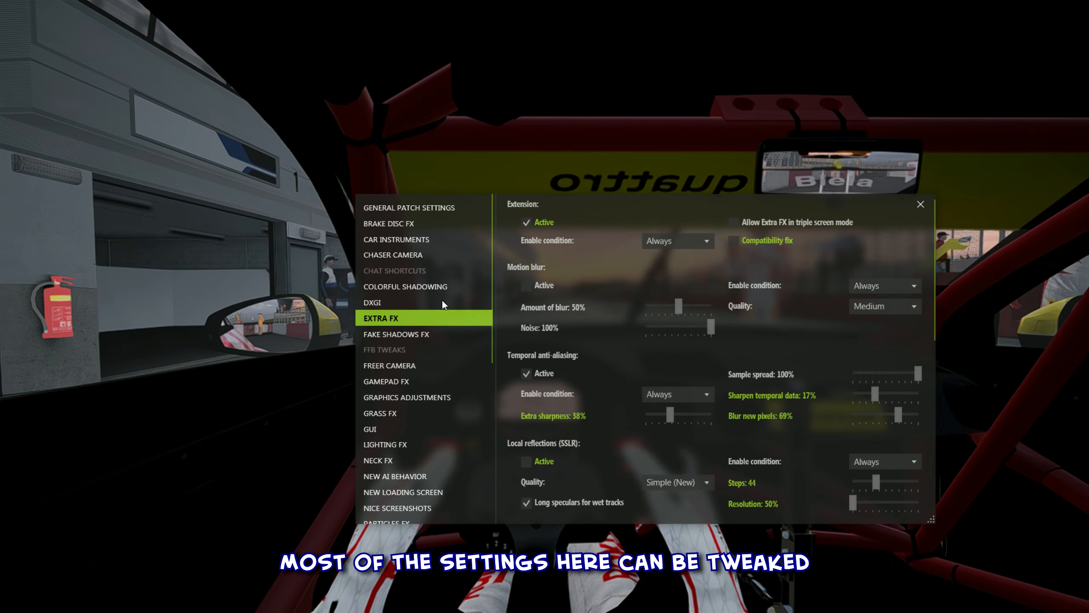
scroll(446, 305, down, 4)
scroll(429, 343, down, 7)
scroll(433, 356, up, 3)
scroll(431, 326, up, 6)
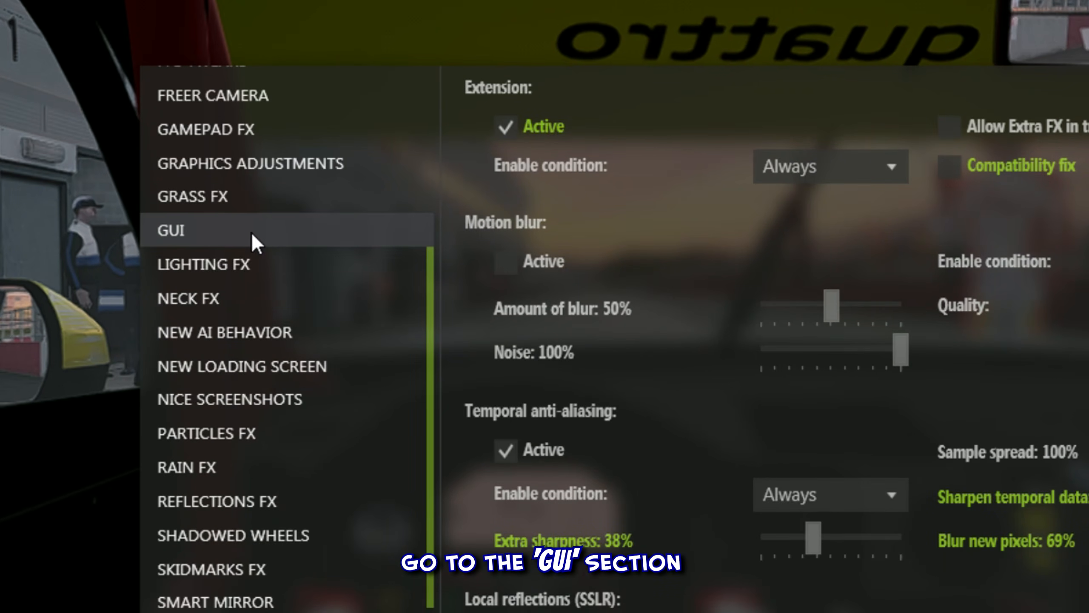
click(252, 234)
drag(837, 63, 662, 0)
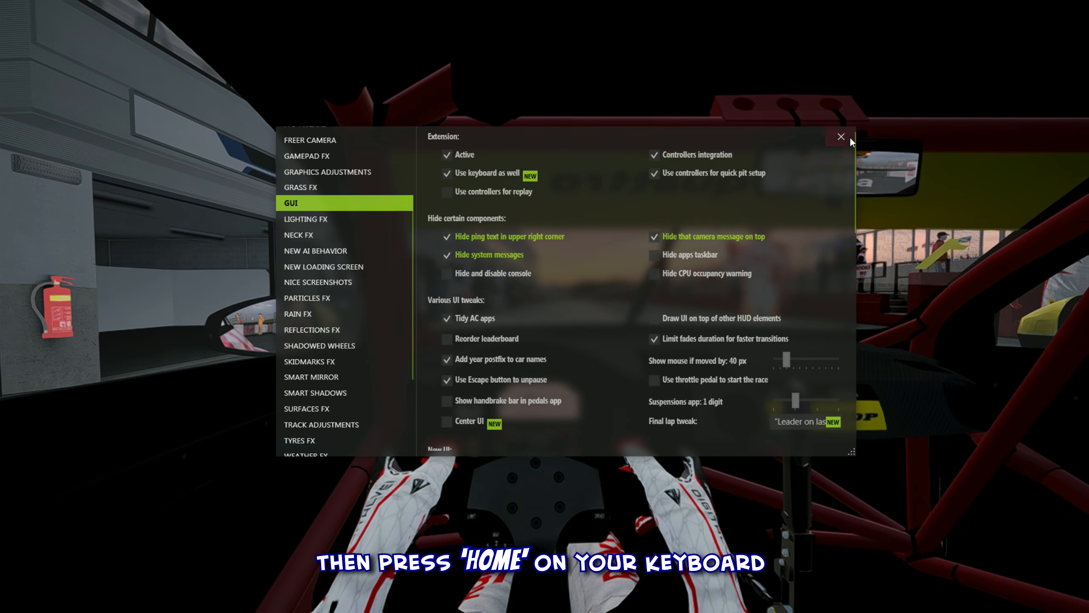
click(850, 139)
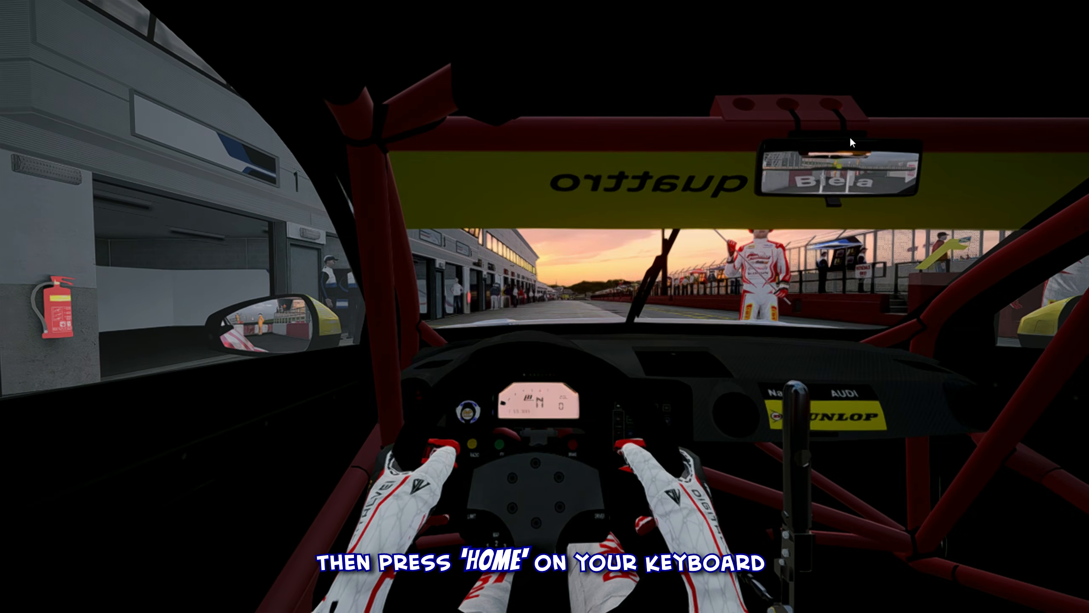
Step: Run the command set observeDigital 1 in the game console and close the console
key(grave)
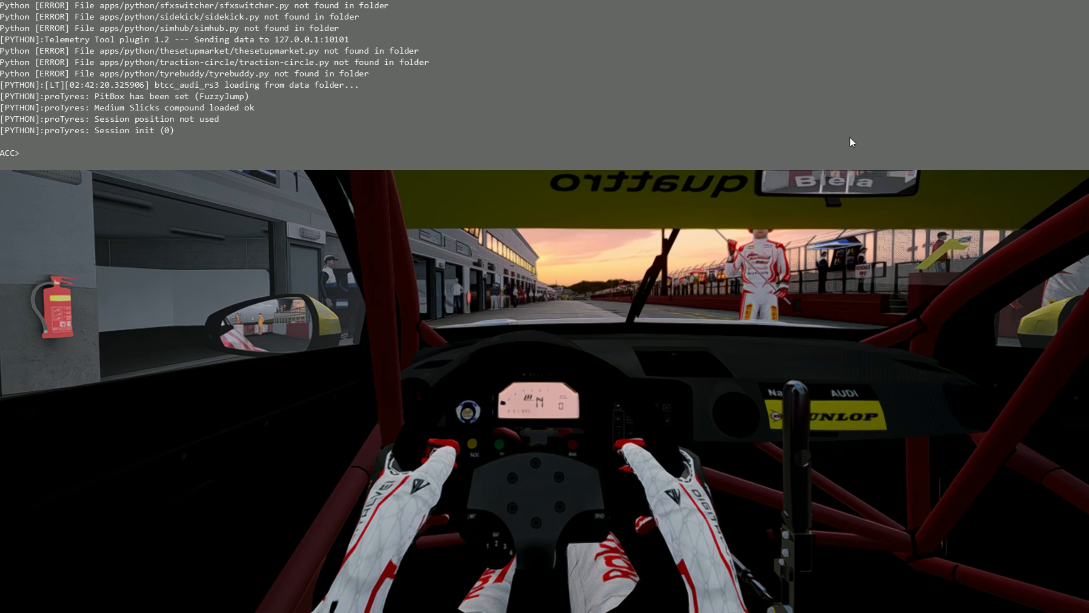
text(set)
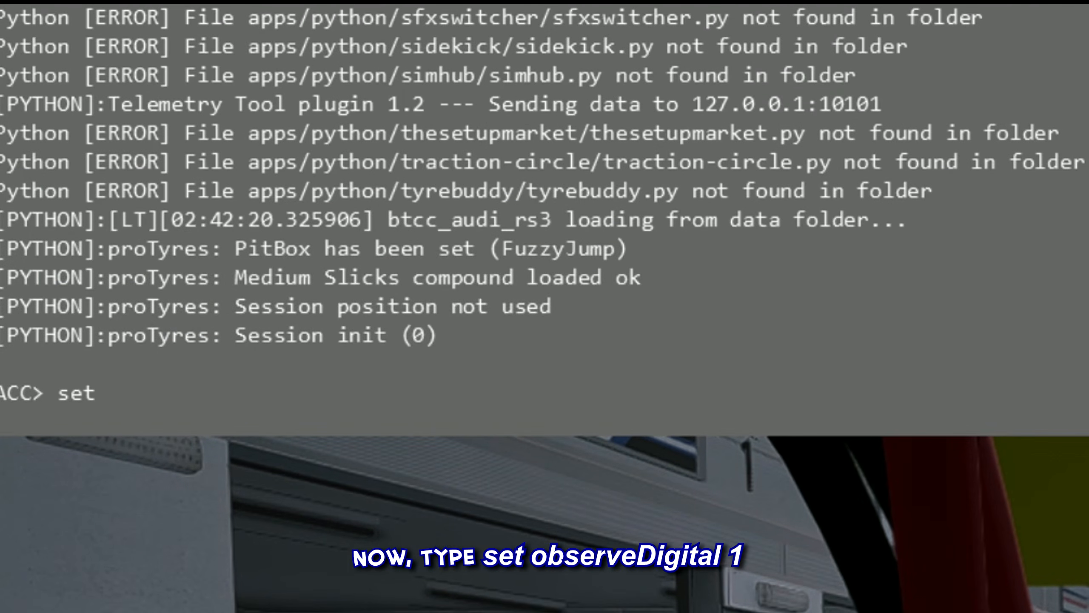
text( observeDi)
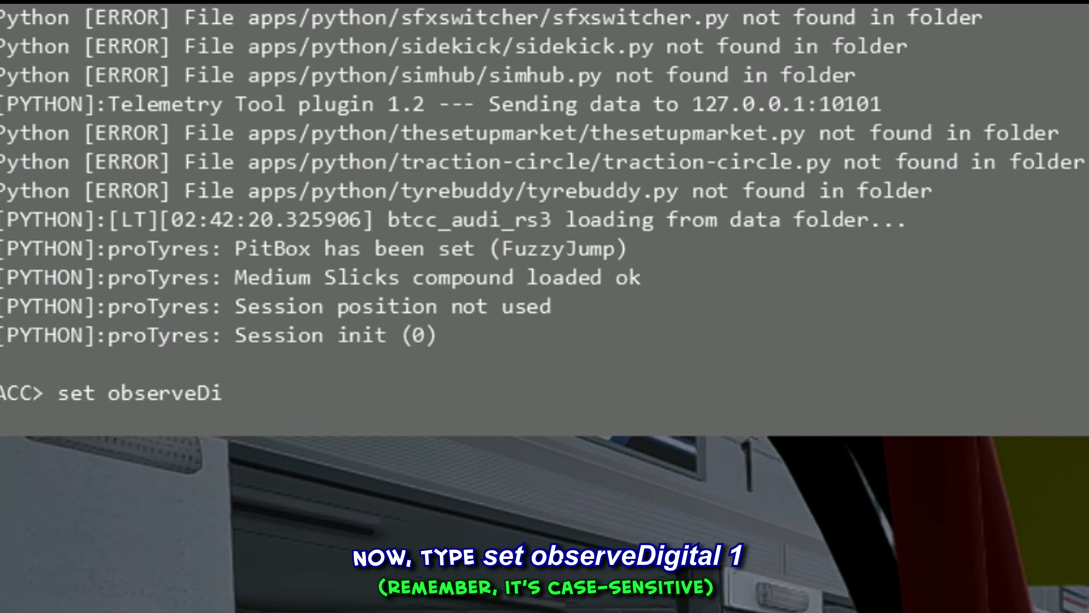
text(gital 1)
key(Return)
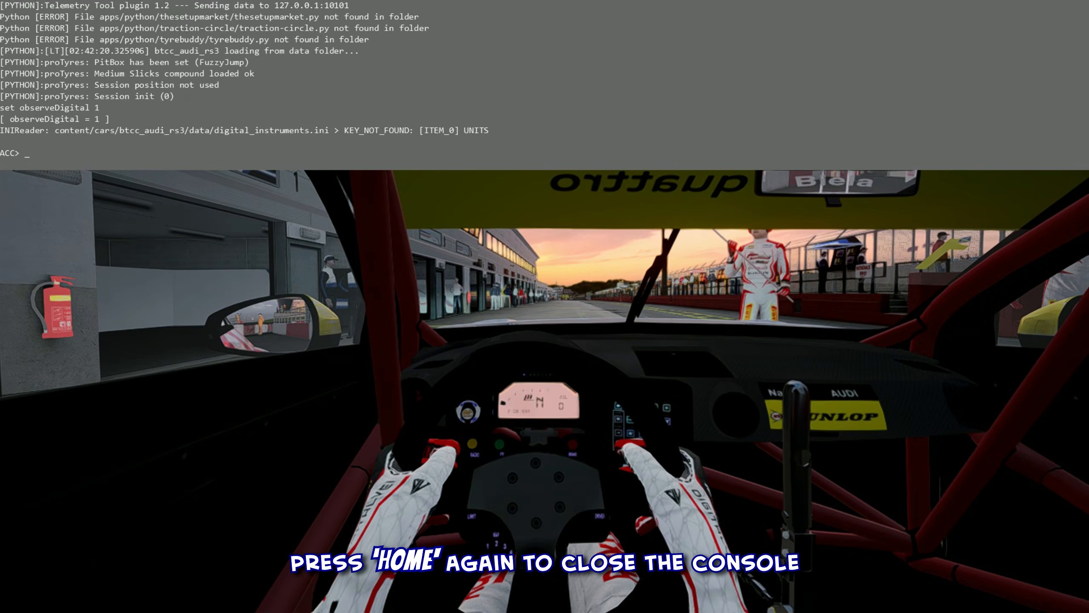
key(Home)
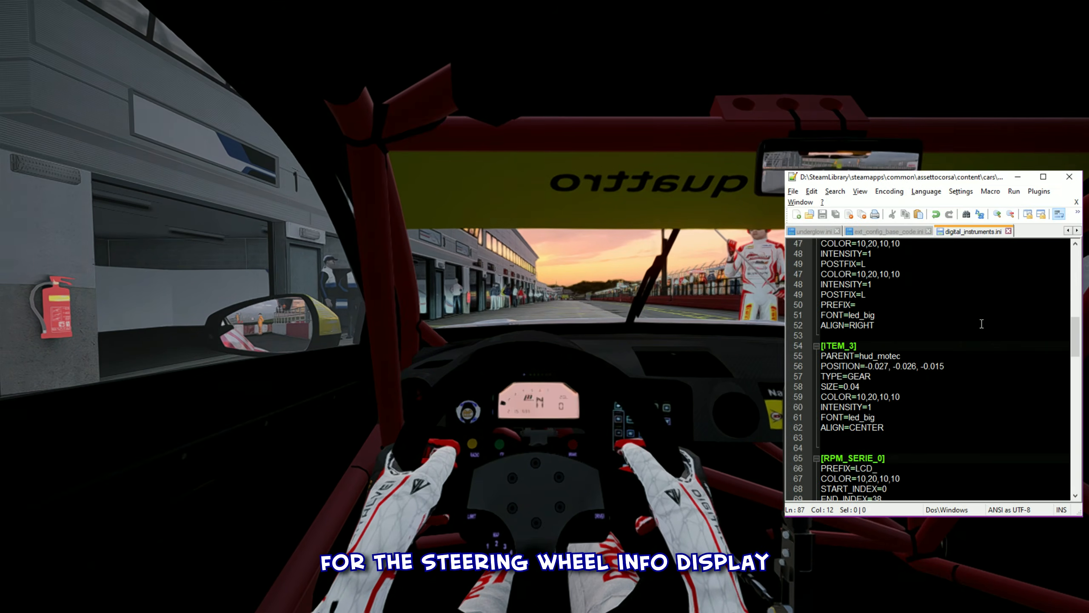
Step: Review the existing ITEM sections in digital_instruments.ini, including their parent, position, type, size and color parameters
scroll(981, 323, up, 5)
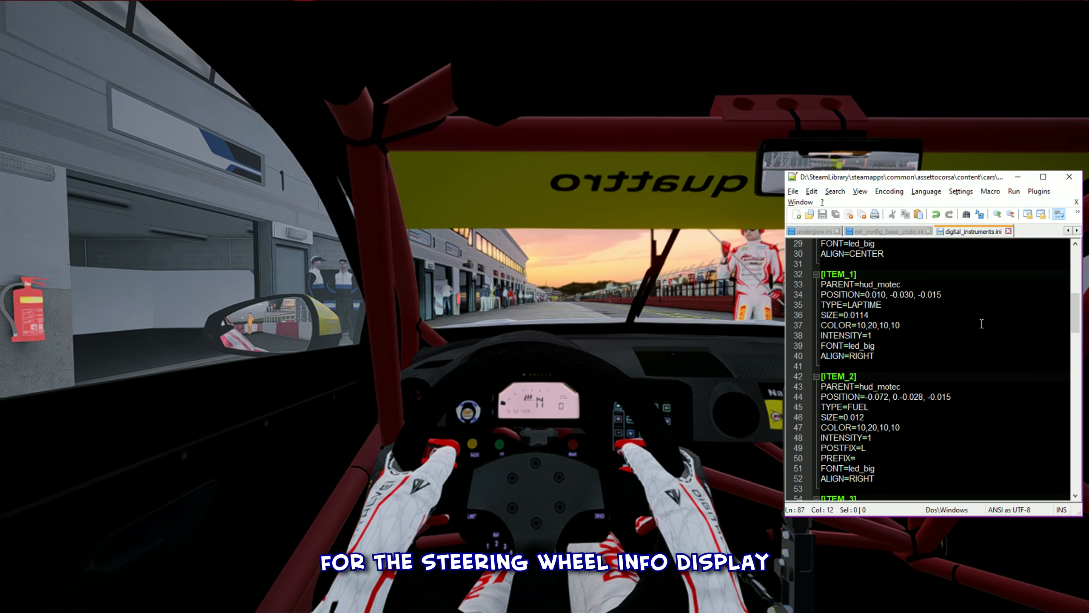
scroll(981, 324, up, 6)
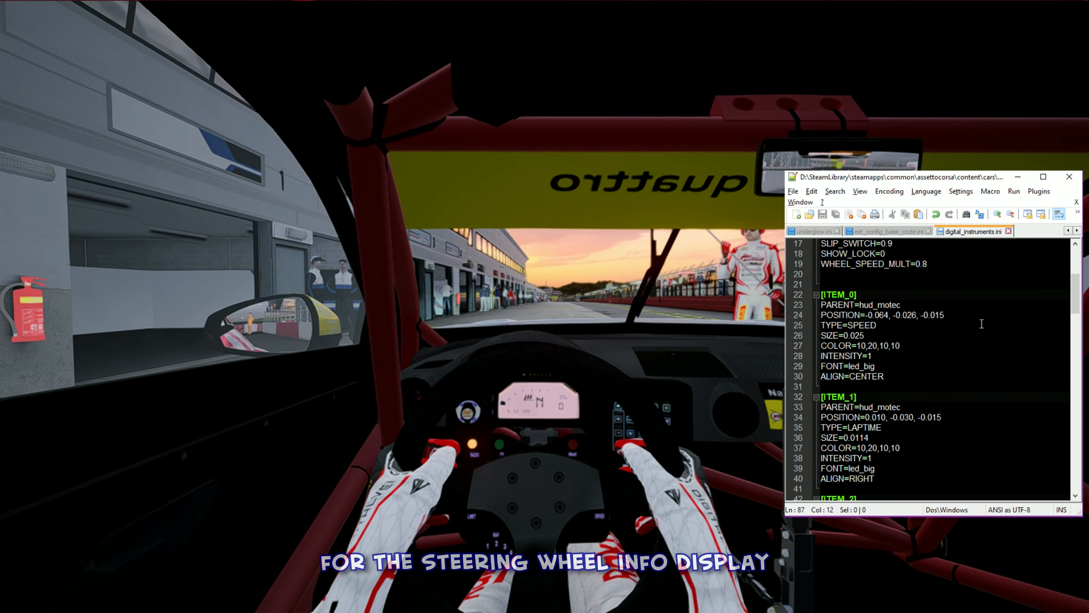
scroll(981, 323, down, 5)
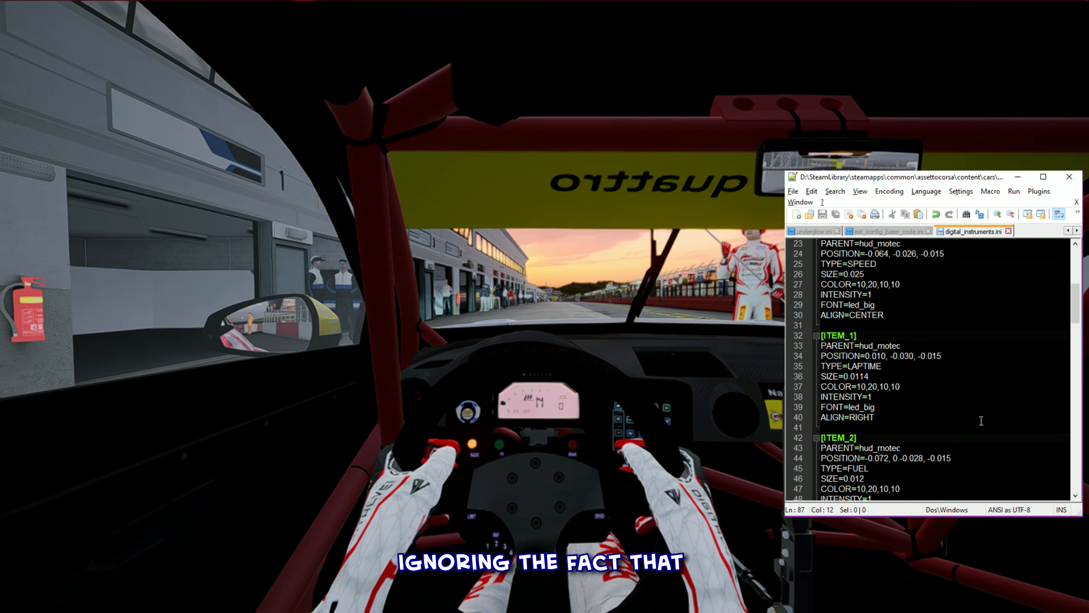
scroll(981, 420, down, 2)
scroll(983, 409, up, 3)
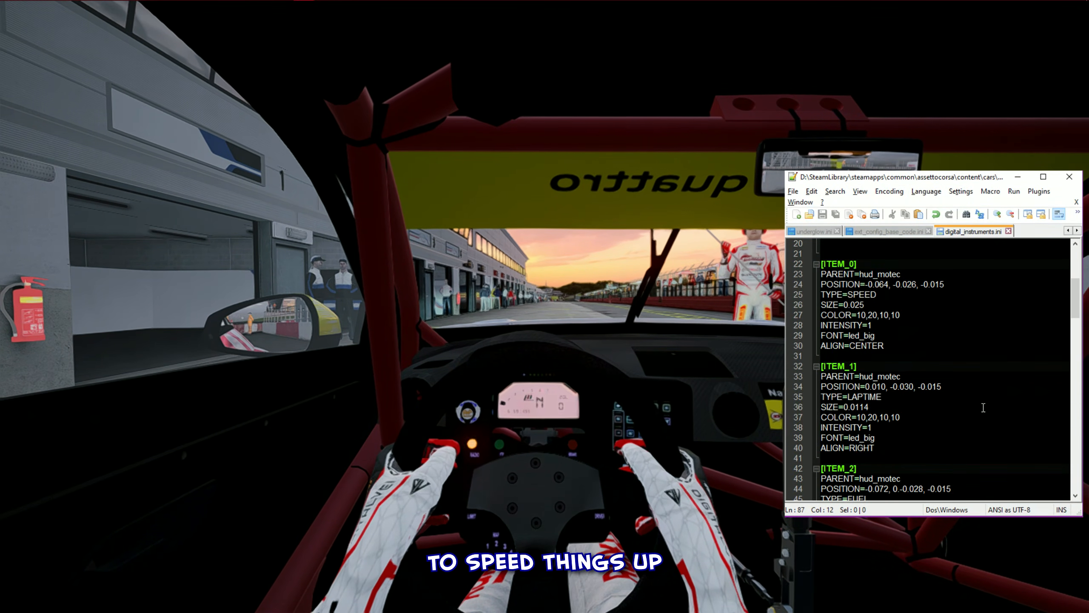
scroll(983, 407, up, 6)
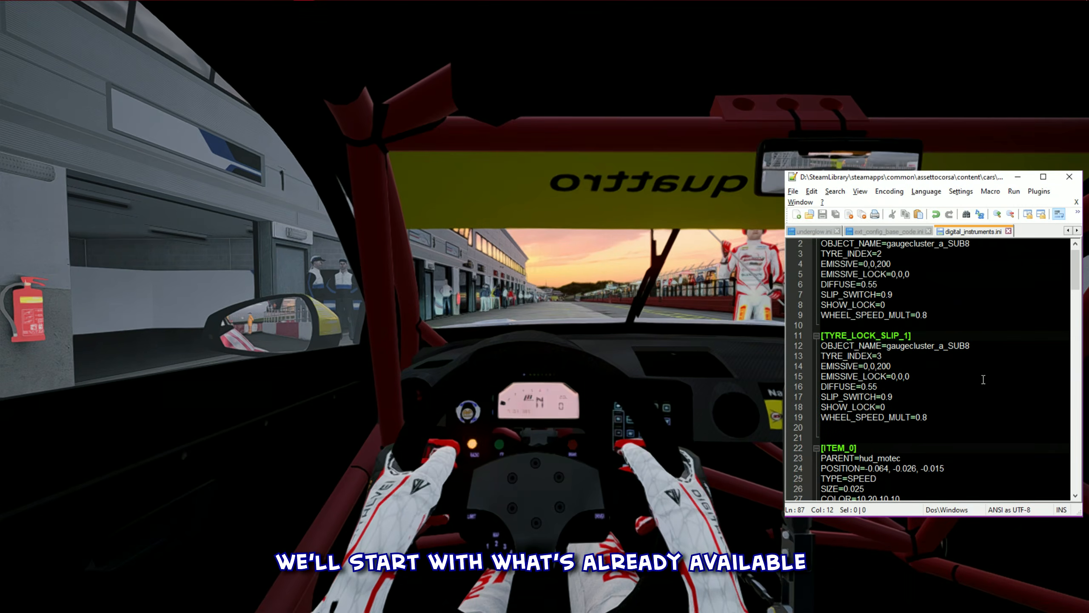
scroll(983, 378, down, 9)
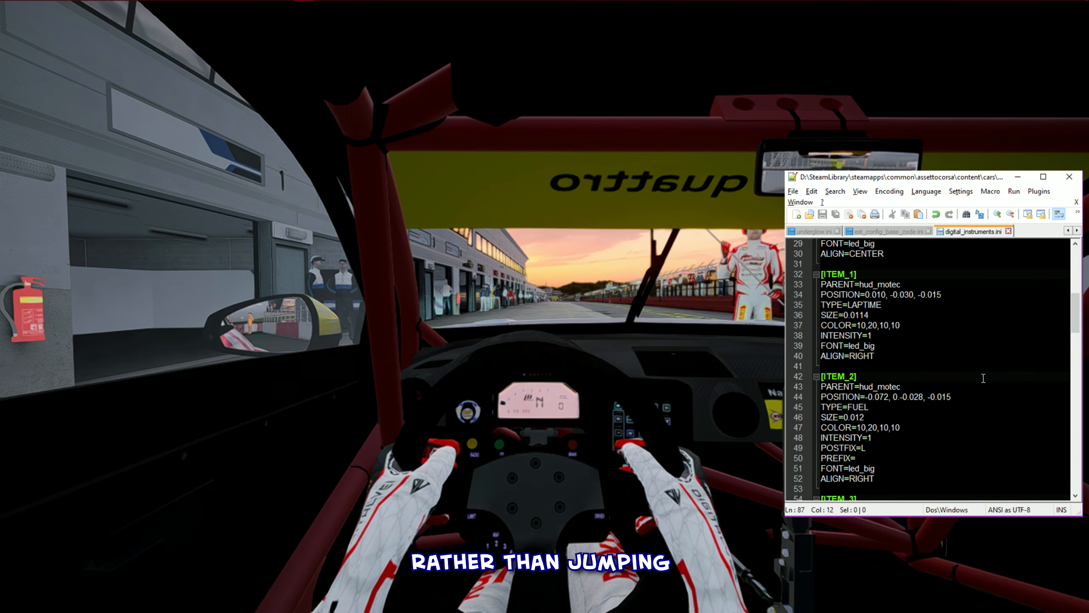
scroll(983, 378, up, 2)
scroll(984, 378, up, 1)
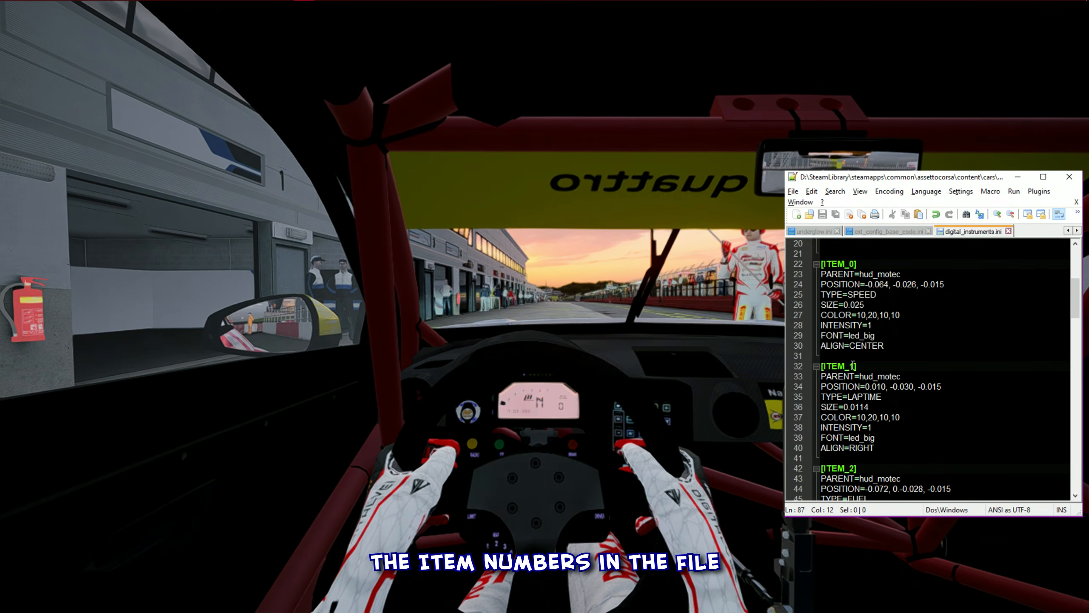
Step: Check how the digital instrument sections are numbered, from ITEM_0 through the last one in the file
click(848, 468)
scroll(854, 455, down, 5)
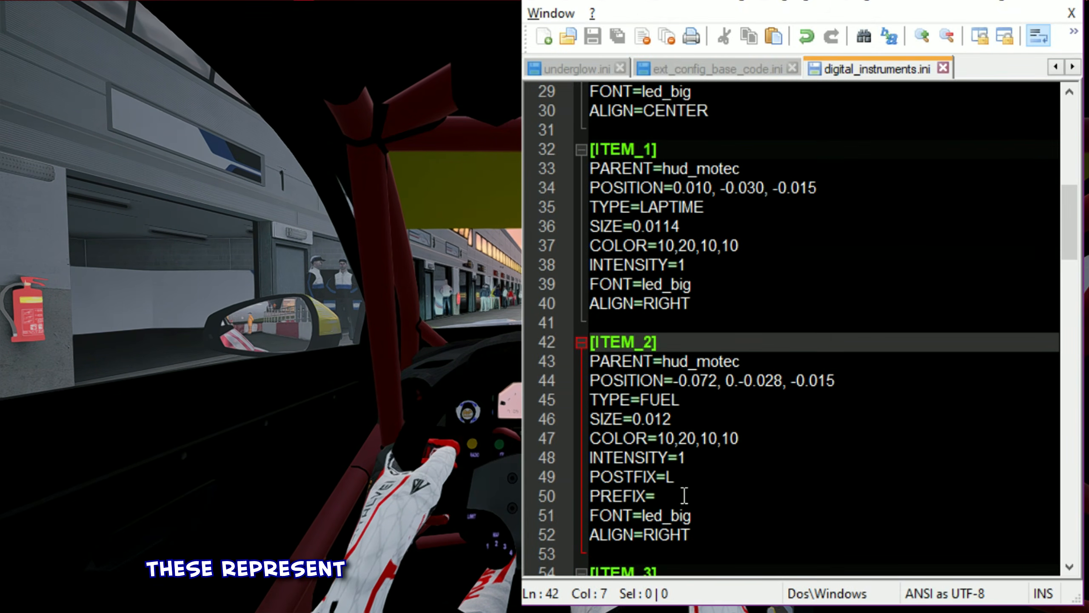
click(720, 446)
scroll(770, 413, up, 7)
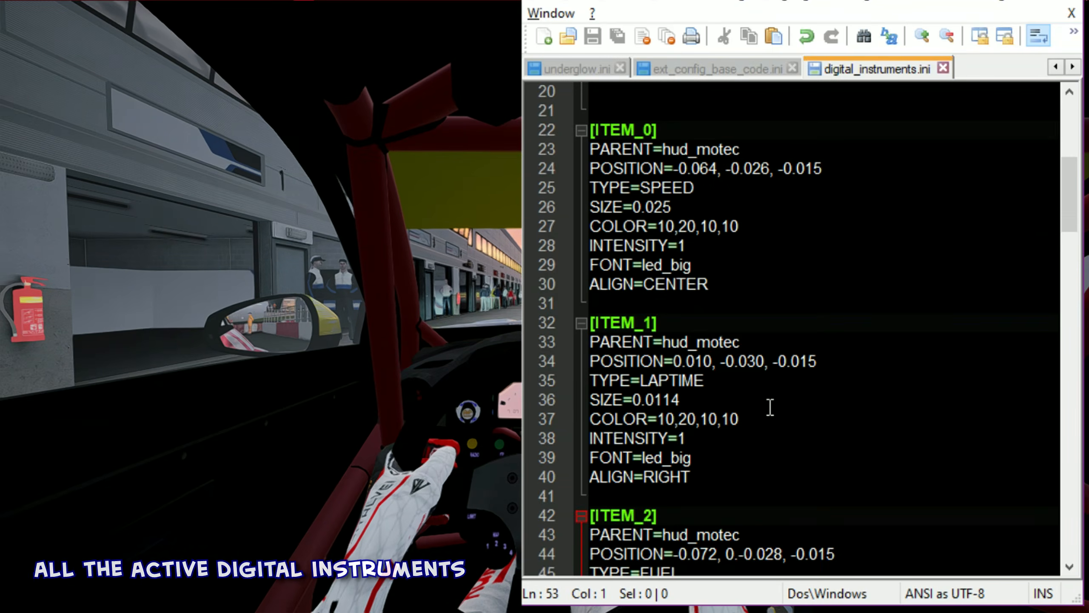
click(649, 244)
scroll(684, 321, down, 8)
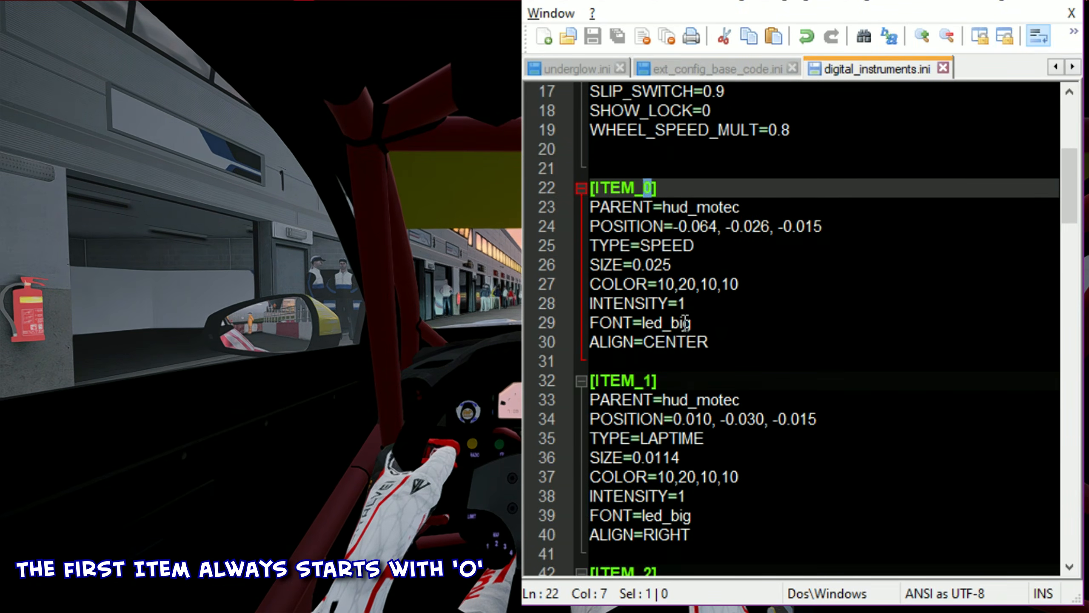
drag(651, 403, 643, 403)
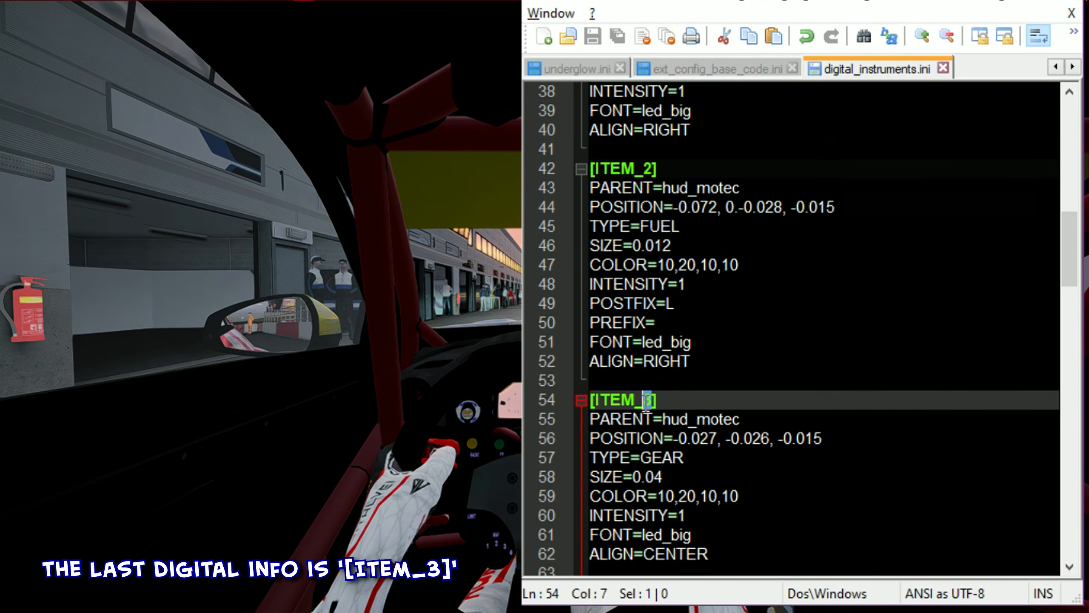
Step: Duplicate the ITEM_3 gear section directly below the original and renumber the copy as ITEM_4
scroll(696, 395, down, 2)
drag(620, 270, 784, 462)
key(ctrl+c)
click(633, 456)
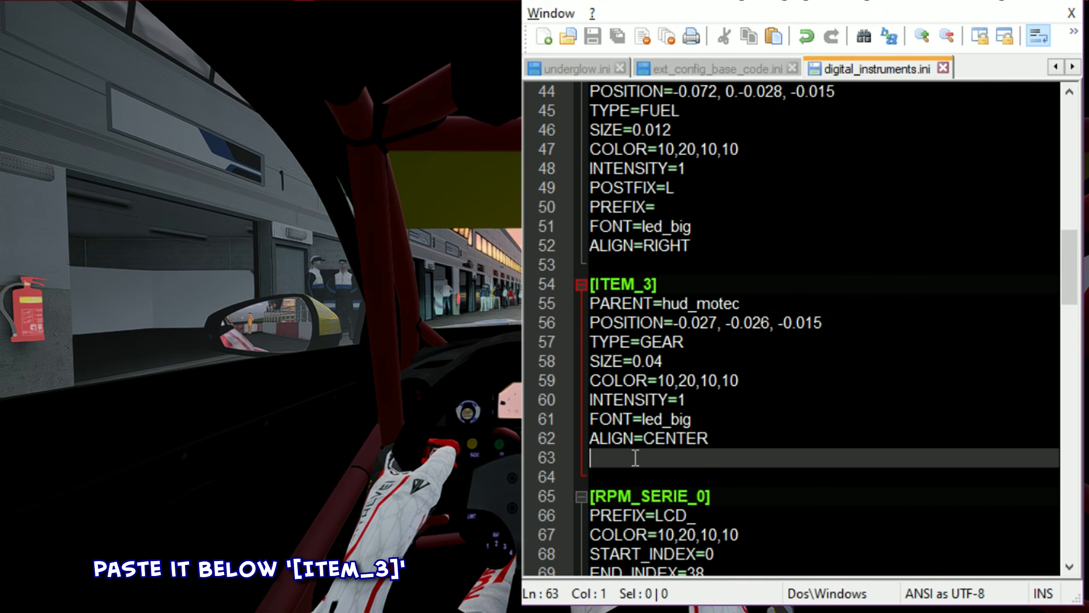
key(ctrl+v)
click(744, 381)
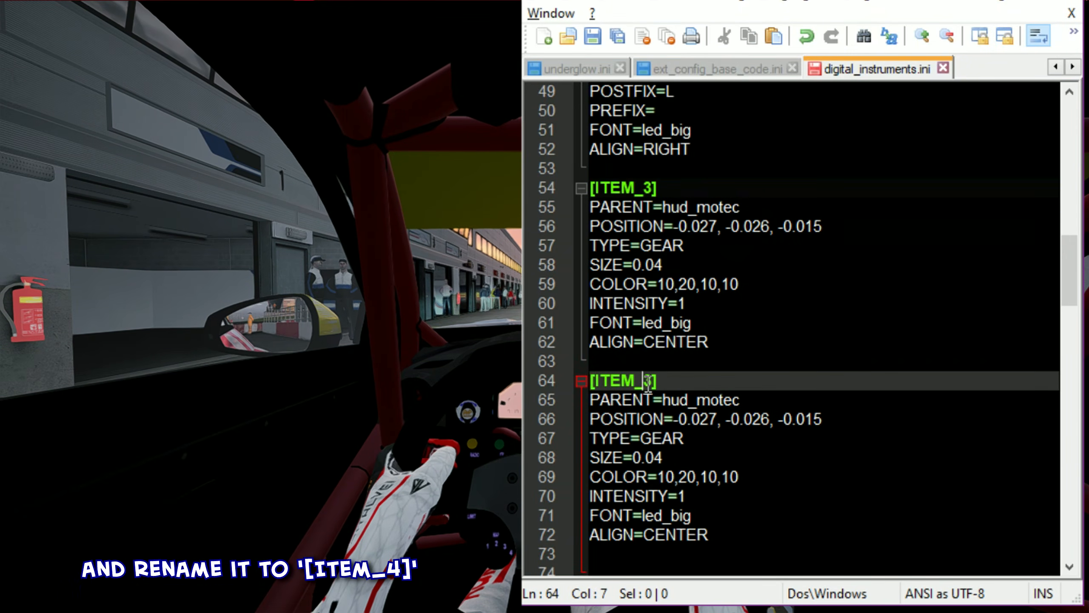
text(4)
Step: Set ITEM_4's PARENT to STEER_HR and its COLOR to 0,255,0,255, and save the file
drag(745, 399, 715, 392)
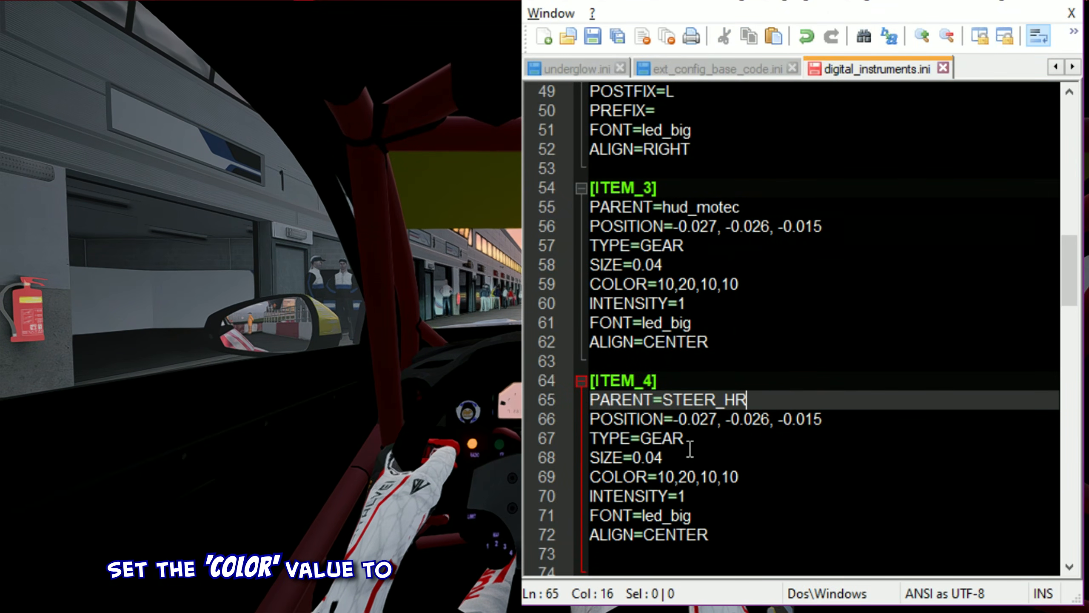
drag(764, 468, 658, 476)
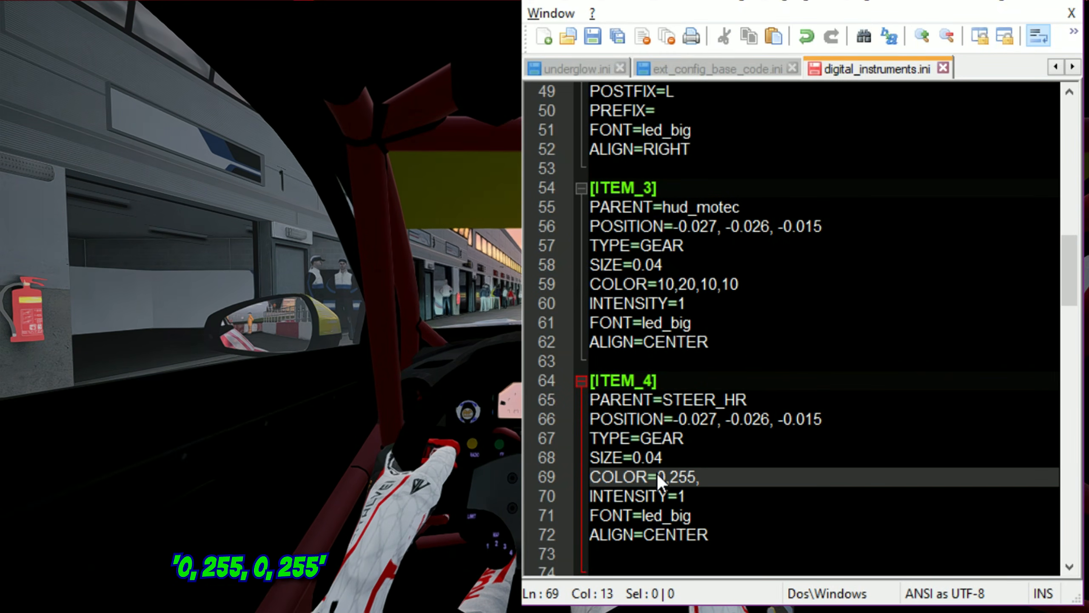
text(0,255,0,255)
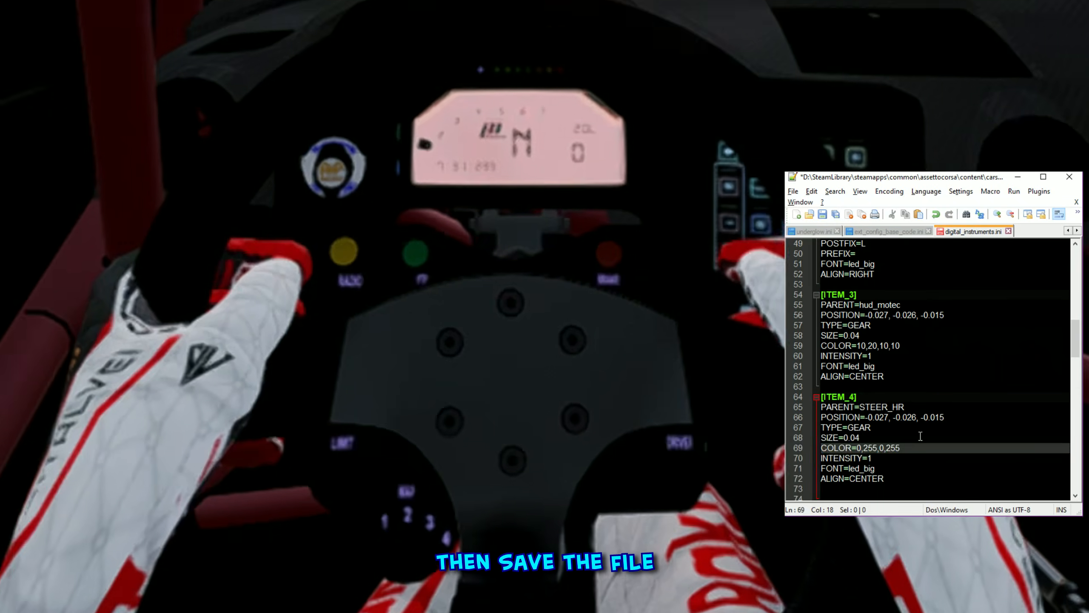
key(ctrl+s)
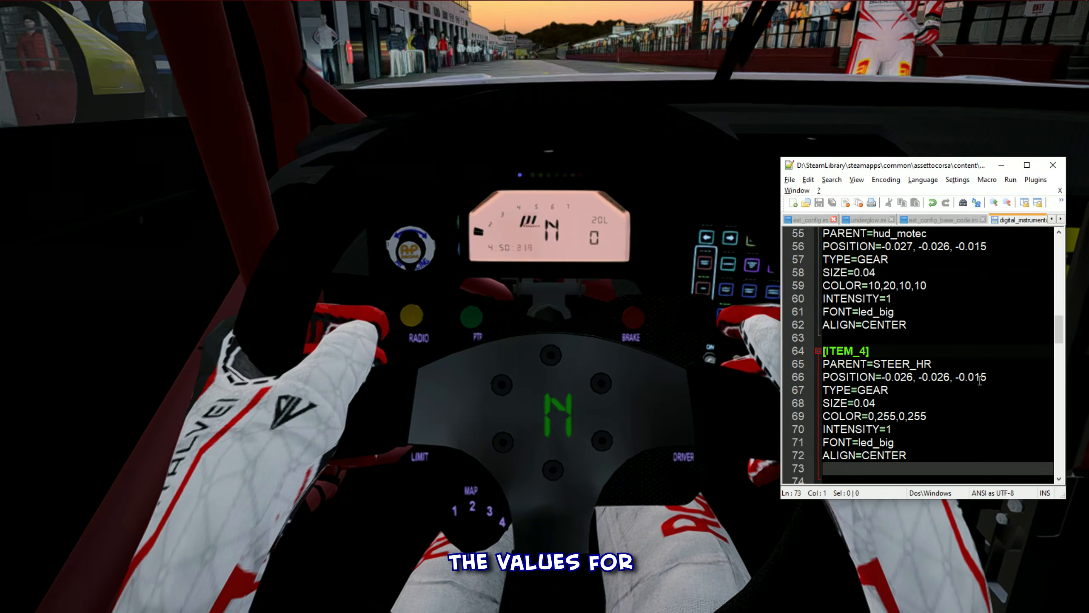
Step: Set the X value of ITEM_4's POSITION to -0.029 and save the file
click(922, 364)
drag(884, 377, 968, 377)
click(906, 377)
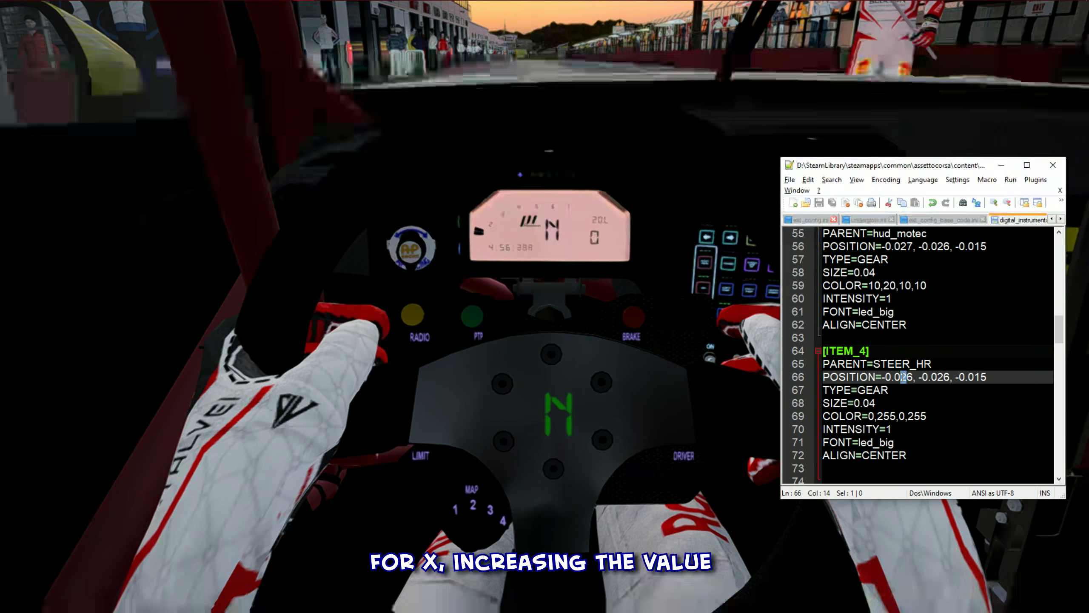
click(912, 377)
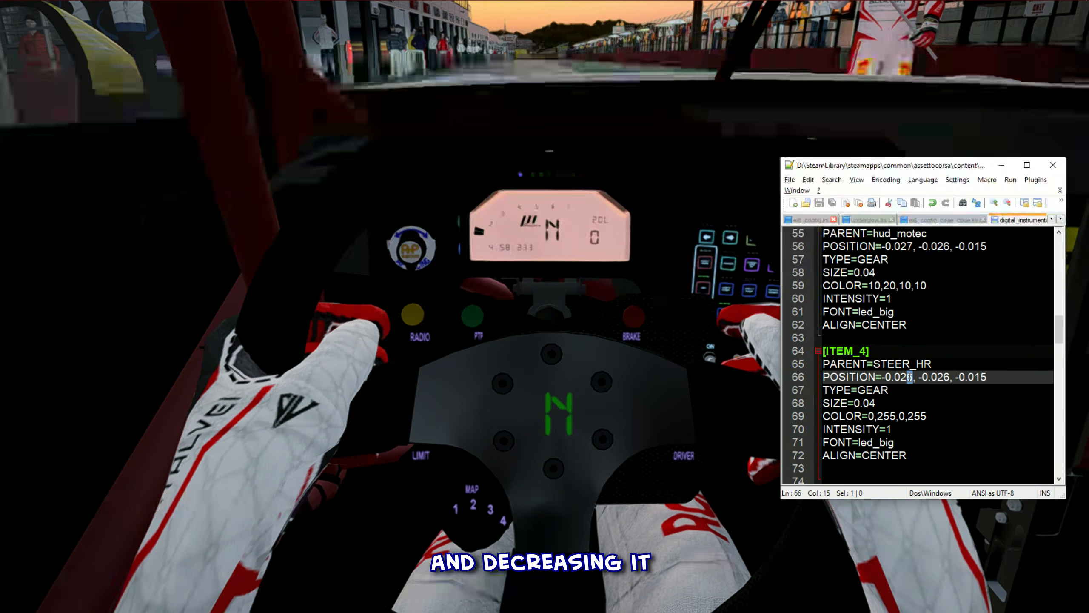
key(BackSpace)
text(9)
key(ctrl+s)
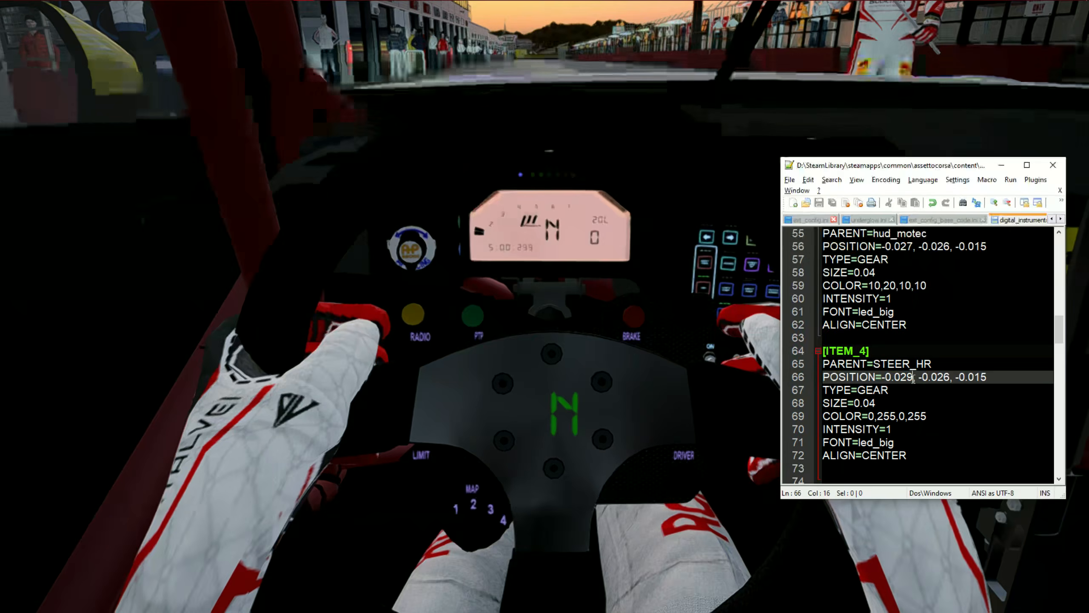
Step: Try a Y value of -0.016 in ITEM_4's POSITION and restore it to -0.026
click(945, 378)
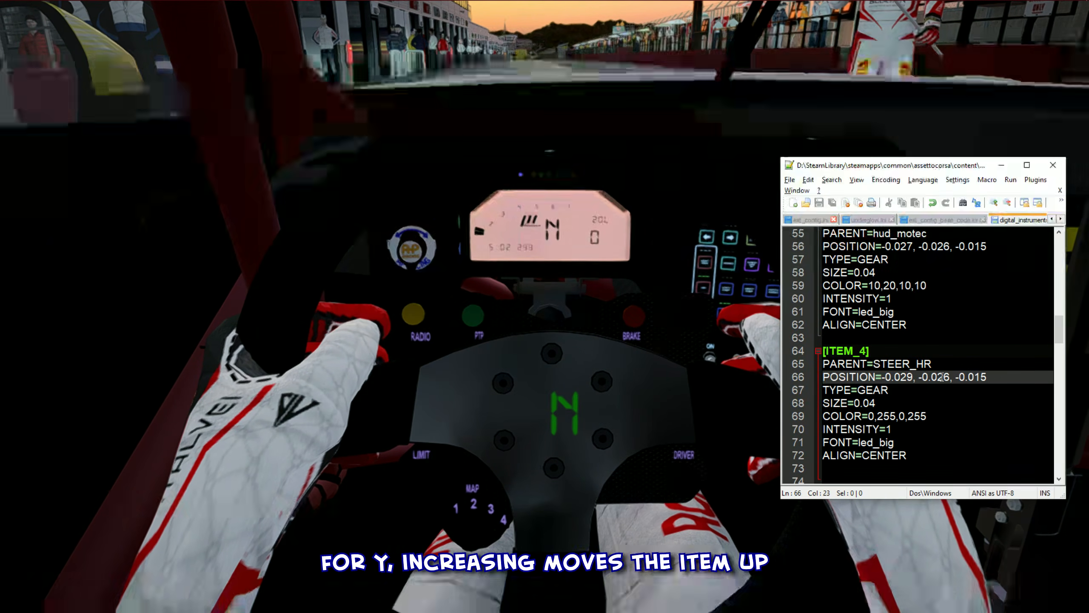
key(shift+Left)
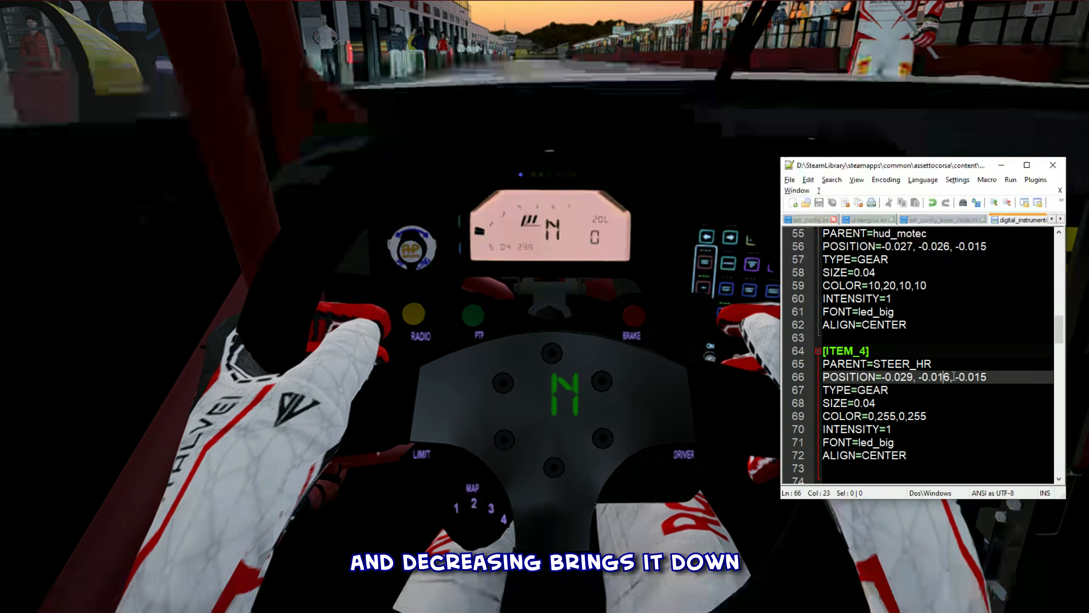
key(ctrl+s)
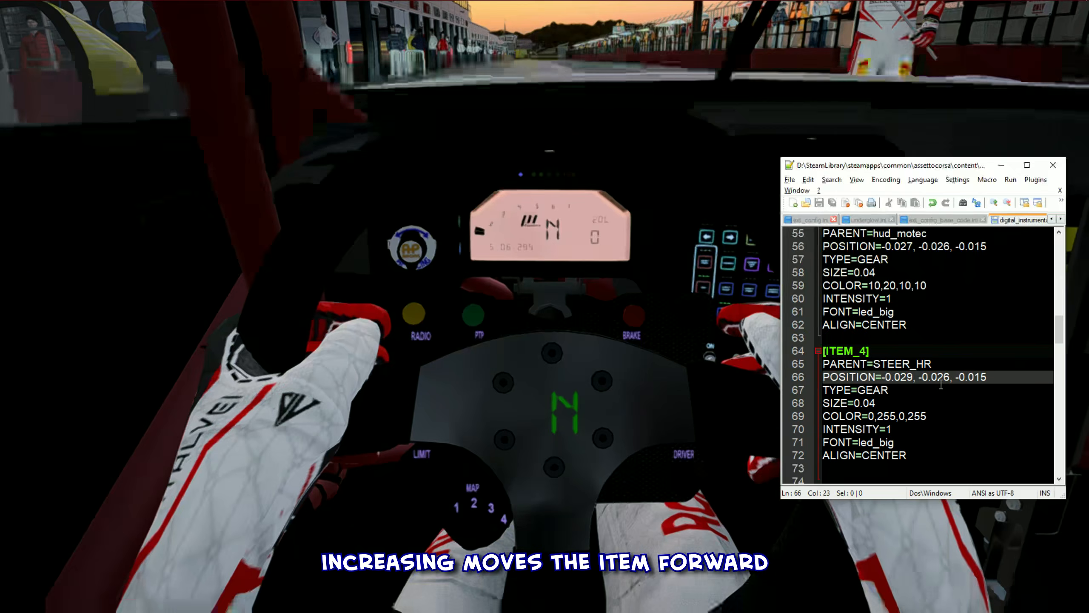
Step: Set the Z value of ITEM_4's POSITION to -0.012 and save the file
click(979, 376)
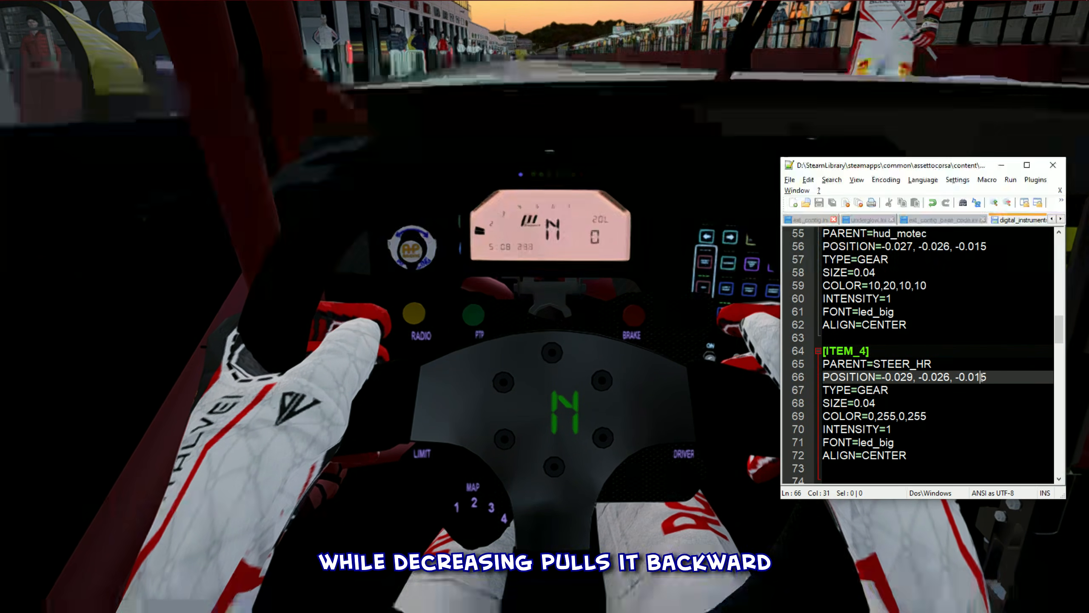
key(ctrl+s)
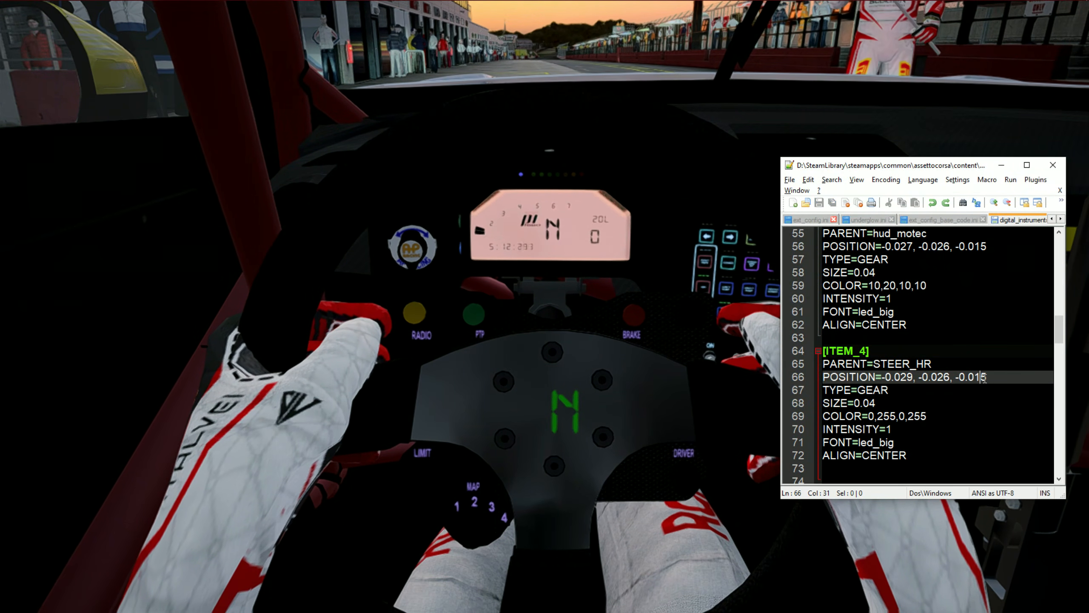
text(2)
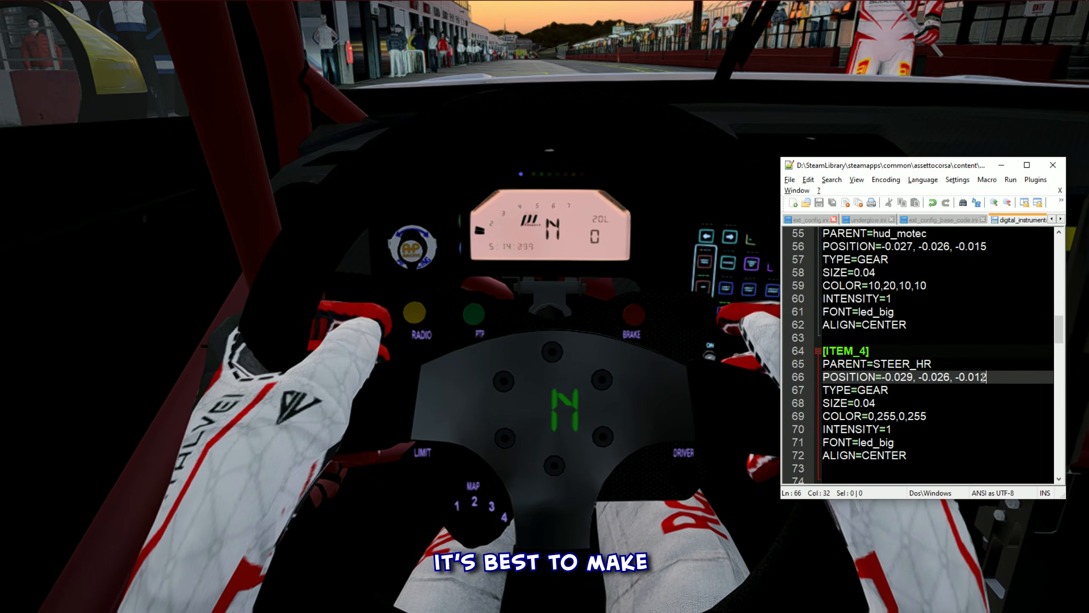
Step: Try a SIZE of 0.014 for ITEM_4 and settle on 0.034, saving the file after each change
key(Down)
scroll(869, 365, down, 1)
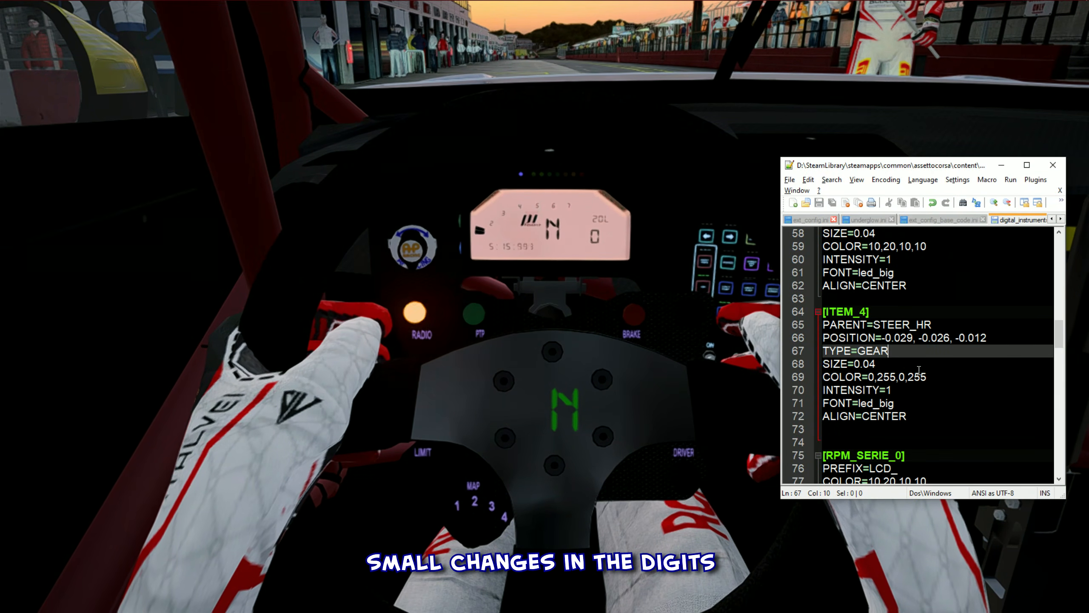
click(872, 364)
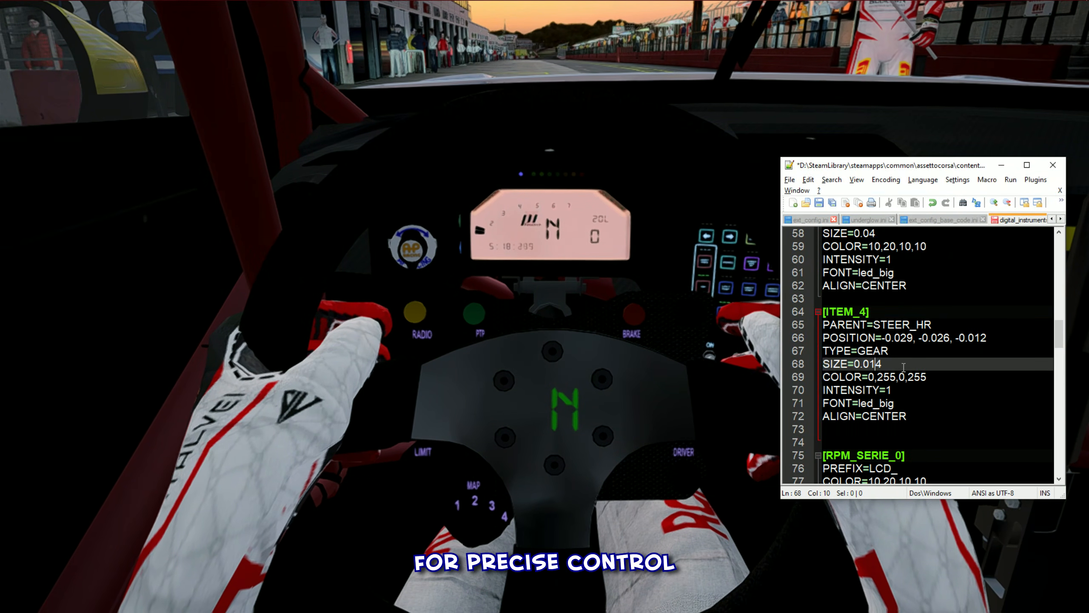
text(1)
key(ctrl+s)
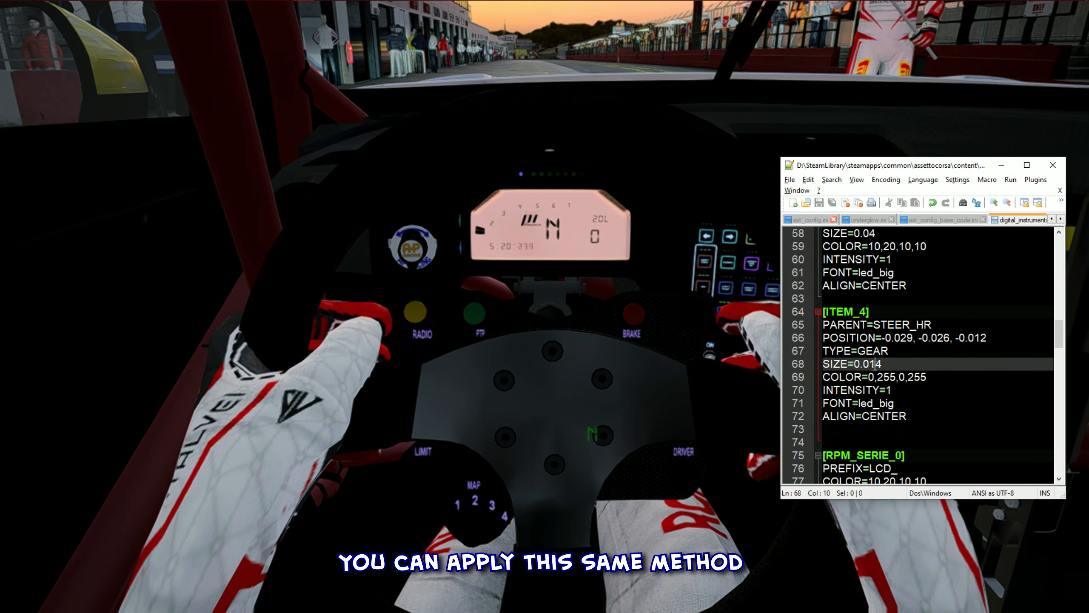
key(shift+Left)
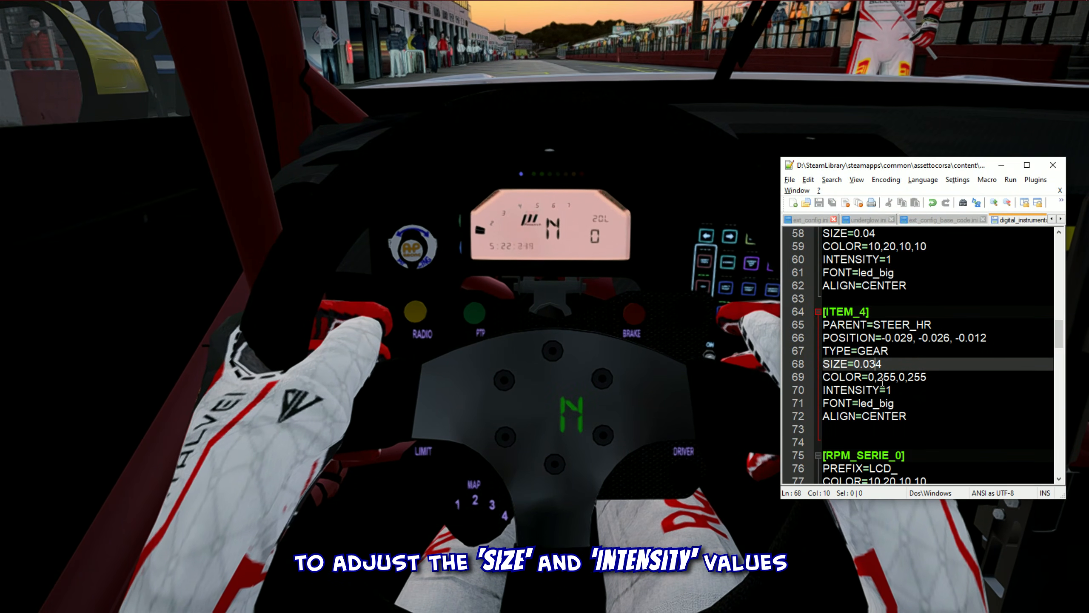
Step: Set ITEM_4's INTENSITY to 3
click(889, 389)
key(shift+Left)
text(3)
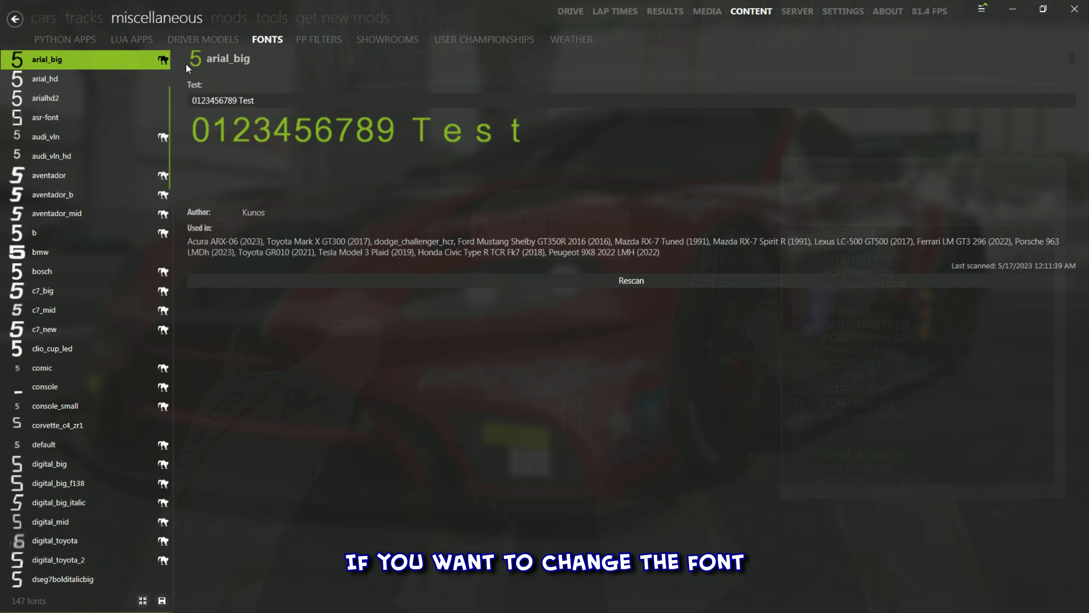
Step: Browse the installed fonts in Content Manager and preview candidates for the digital display, such as ginetta_2017_numbers and klartext
scroll(60, 192, down, 1)
scroll(63, 192, down, 4)
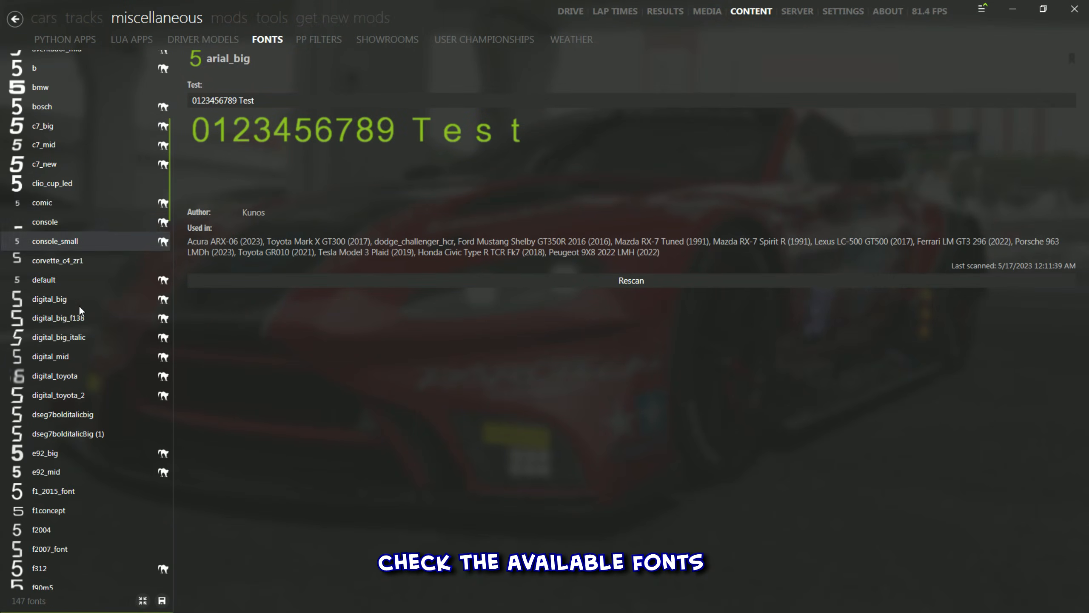
scroll(78, 311, down, 5)
scroll(81, 238, down, 4)
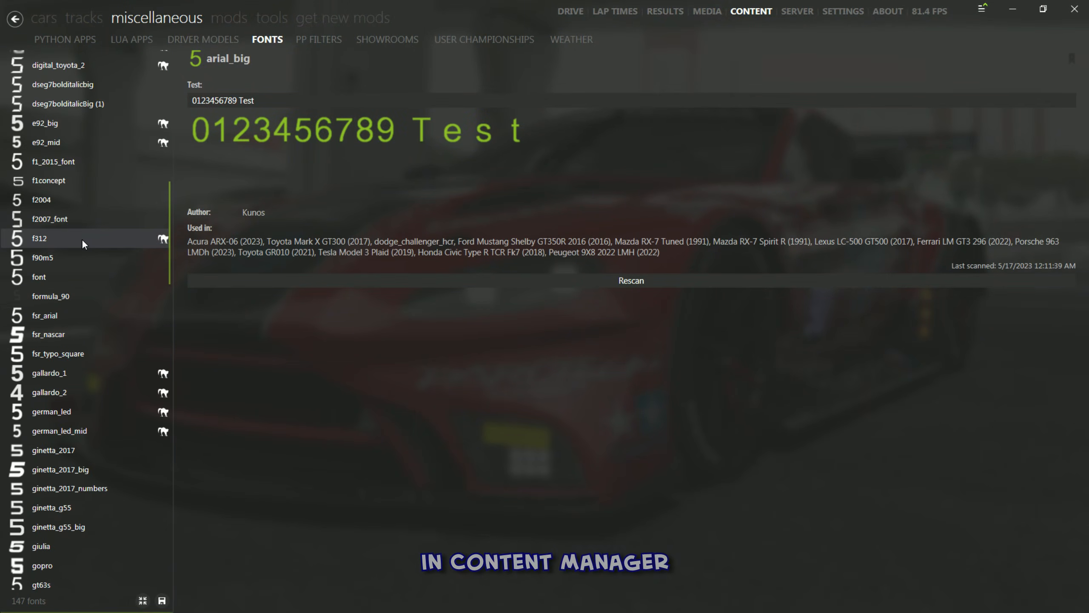
click(88, 343)
scroll(87, 361, down, 4)
click(89, 360)
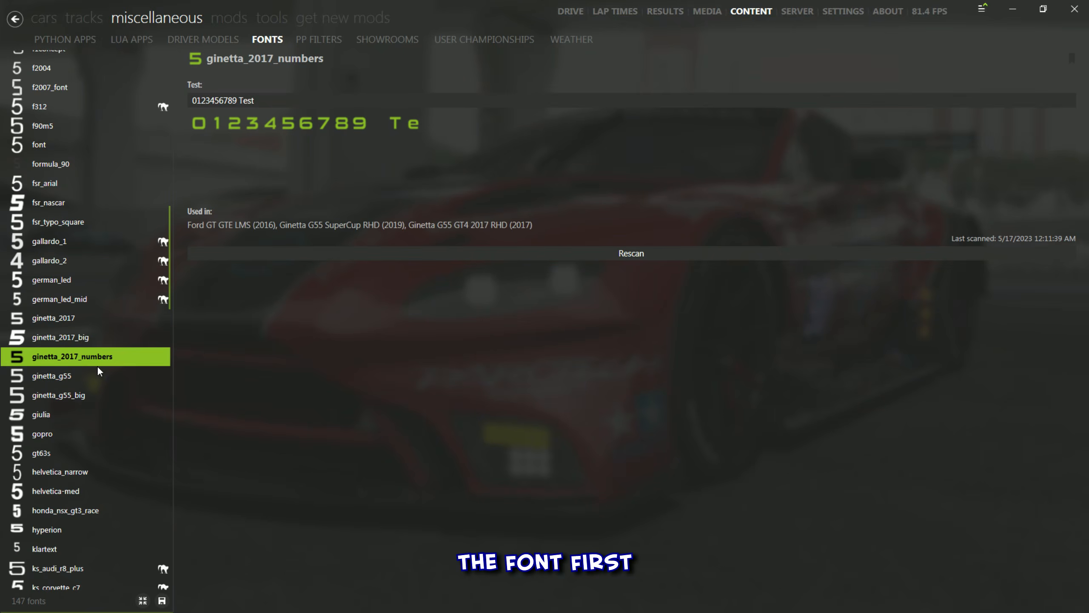
click(86, 395)
scroll(107, 390, down, 7)
click(110, 387)
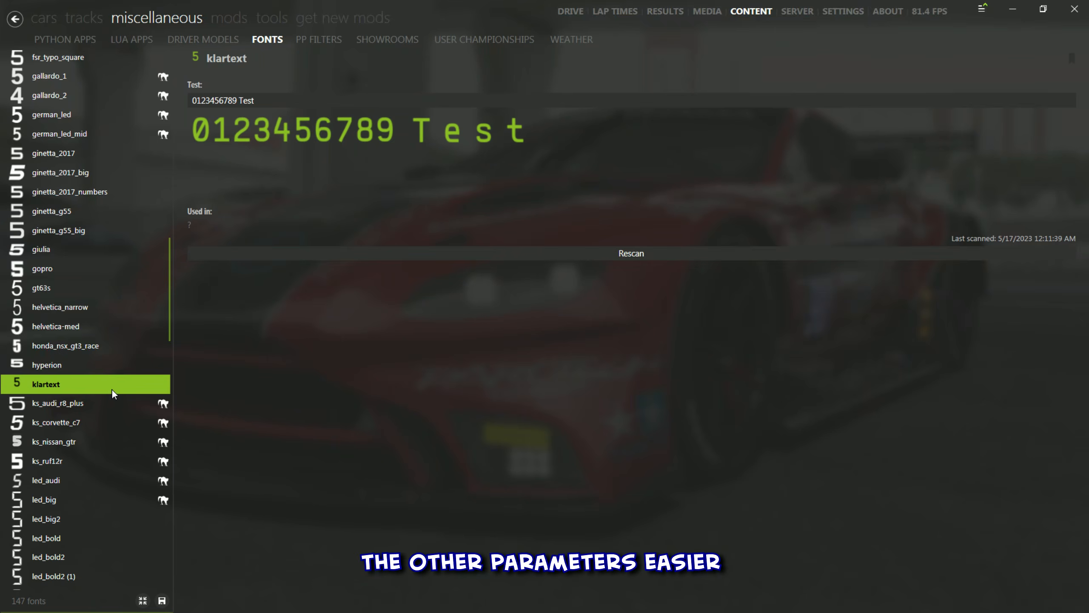
Step: Preview more of the installed fonts in Content Manager, such as ks_corvette_c7
click(95, 420)
scroll(99, 418, down, 4)
click(93, 421)
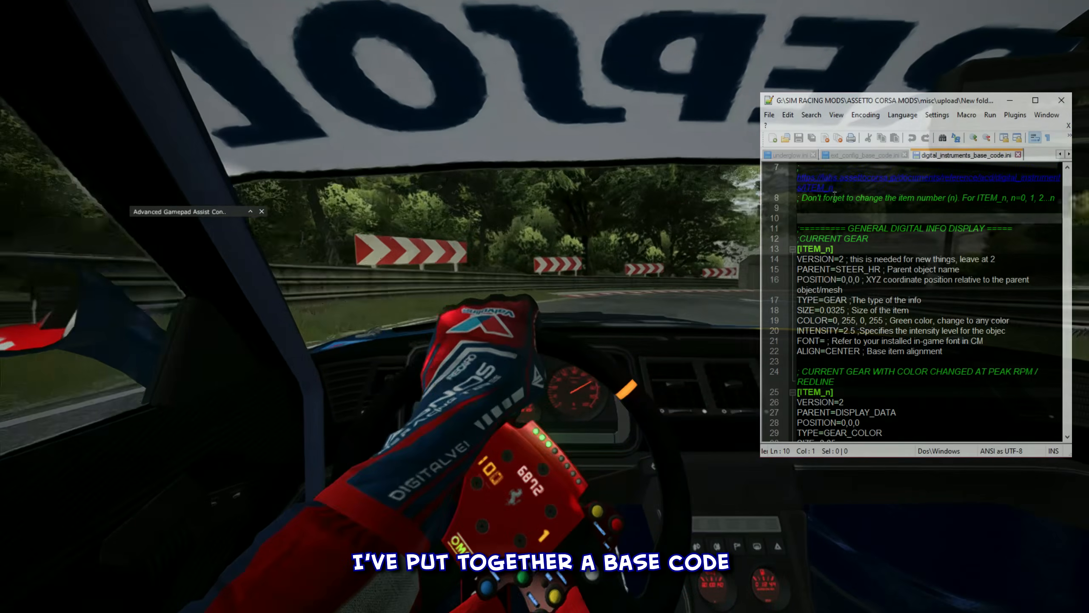
Step: Examine the current gear, gear color and speed display entries and their comments in digital_instruments_base_code.ini
scroll(929, 263, down, 4)
scroll(929, 264, up, 4)
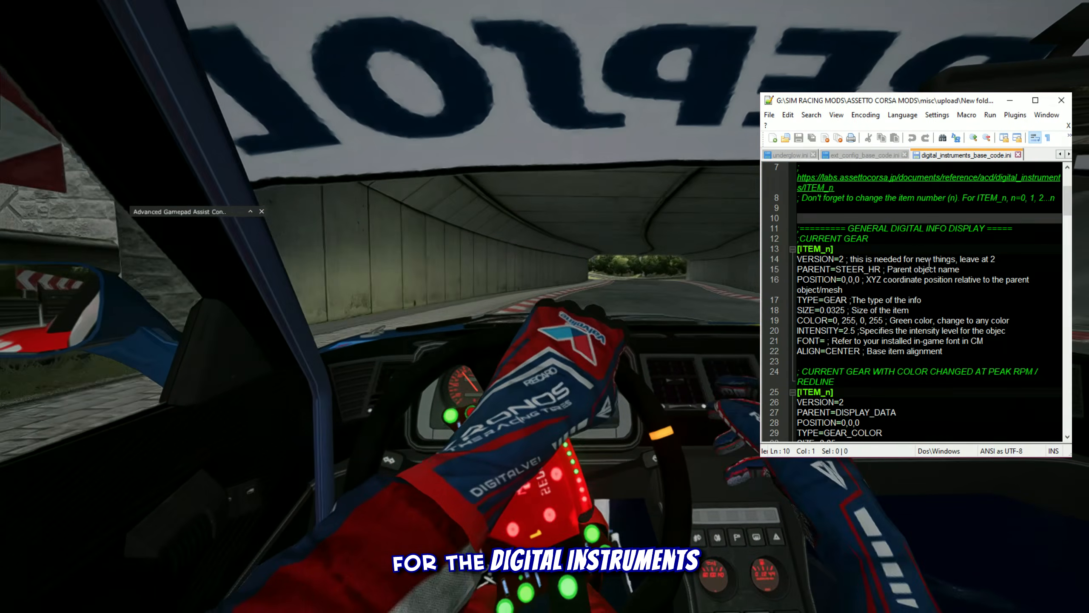
scroll(929, 263, up, 2)
scroll(1000, 278, down, 4)
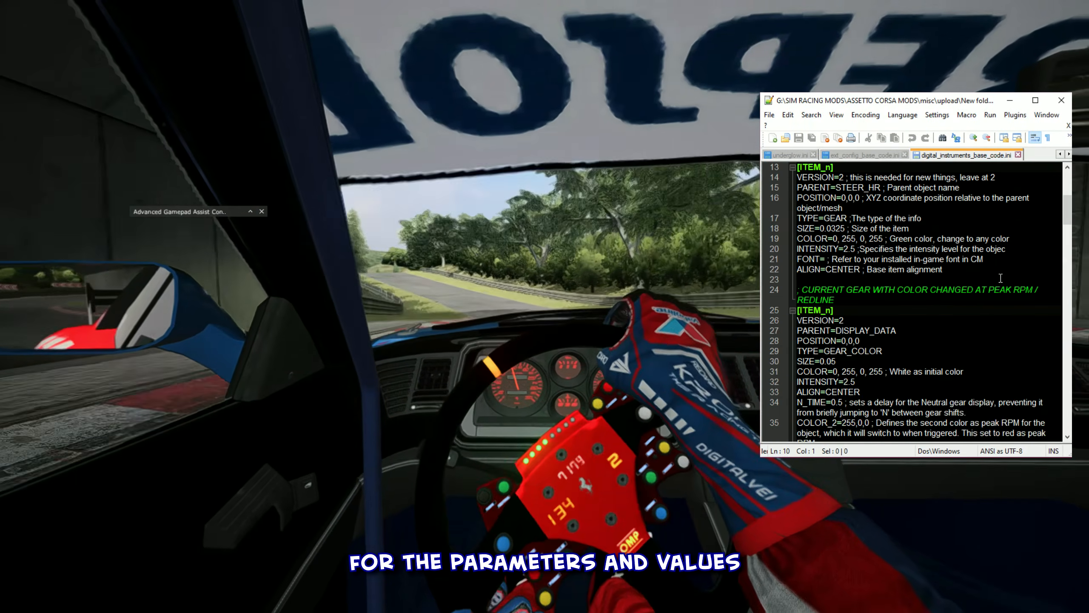
scroll(1000, 278, down, 5)
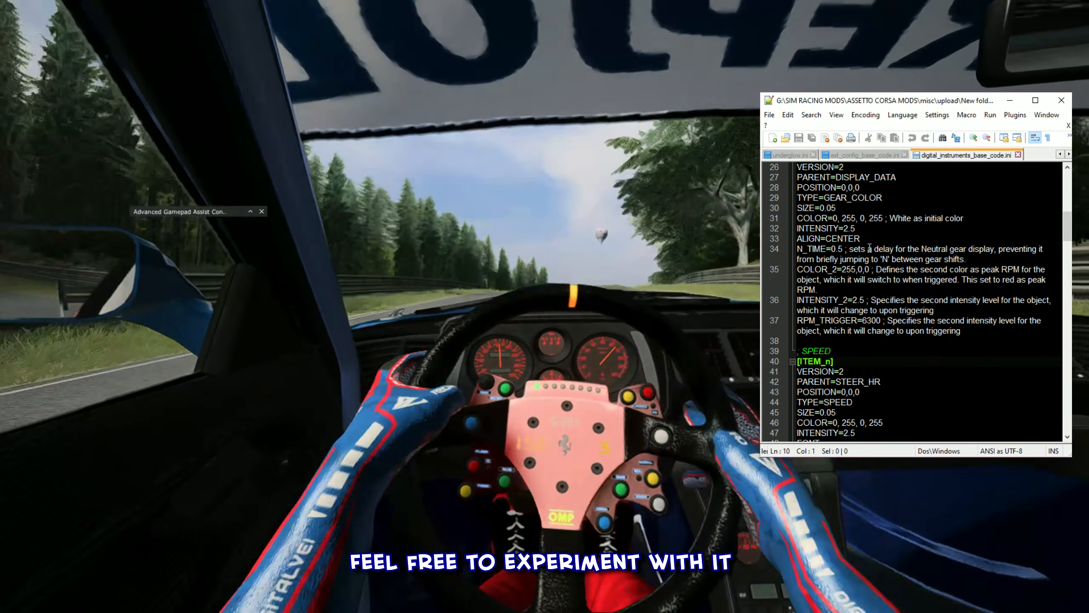
drag(841, 218, 935, 311)
click(936, 310)
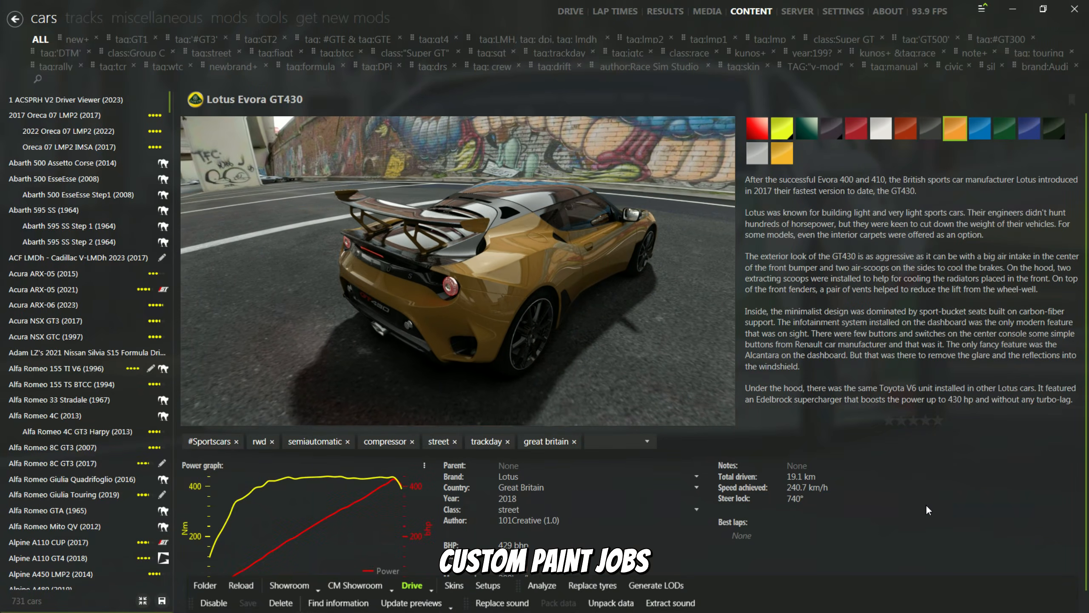
Step: Open the folder of the Lotus Evora GT430's Chrome Orange skin and copy the custom paint presets from ext_config_base_code.ini
right_click(956, 123)
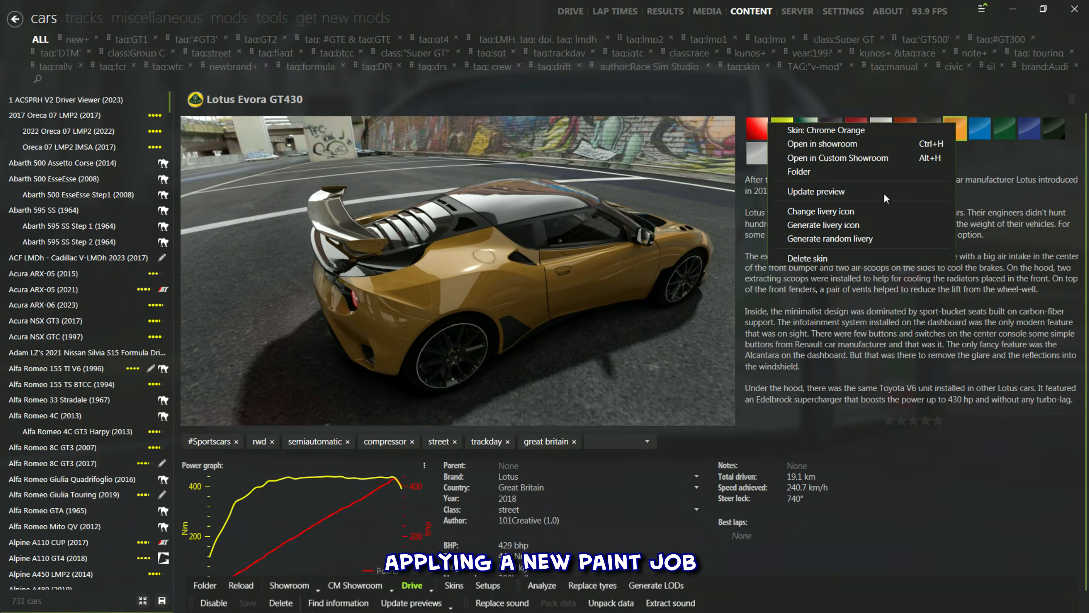
click(880, 170)
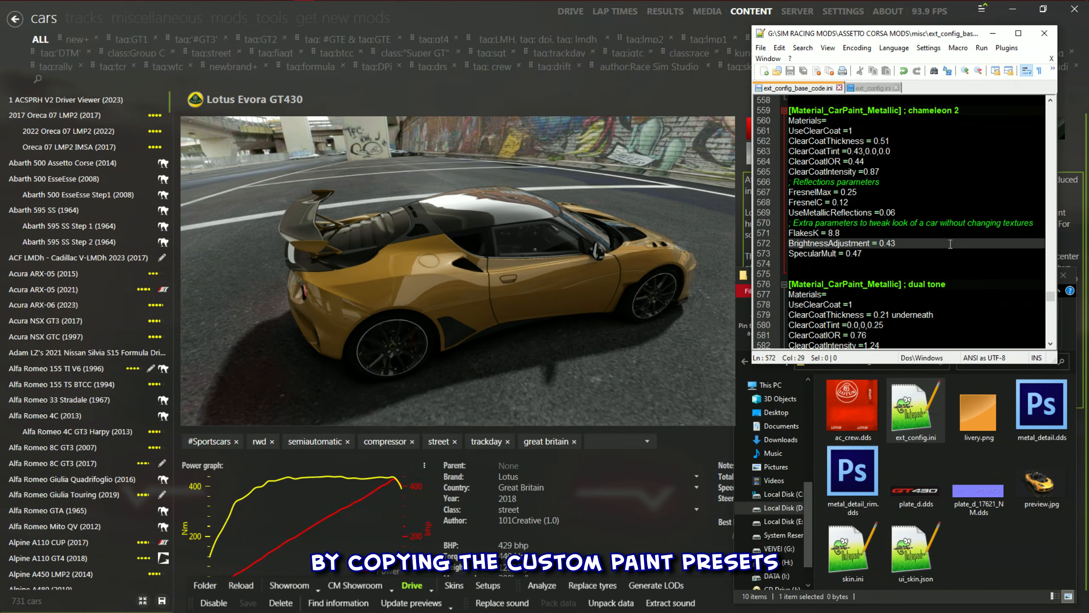
scroll(771, 203, up, 20)
drag(771, 203, 1022, 266)
right_click(827, 179)
click(839, 200)
Step: Paste the custom paint presets into the skin's ext_config.ini and delete the surplus characters after them
click(871, 161)
click(873, 88)
key(ctrl+v)
key(BackSpace)
key(BackSpace)
scroll(941, 252, up, 3)
scroll(941, 252, up, 20)
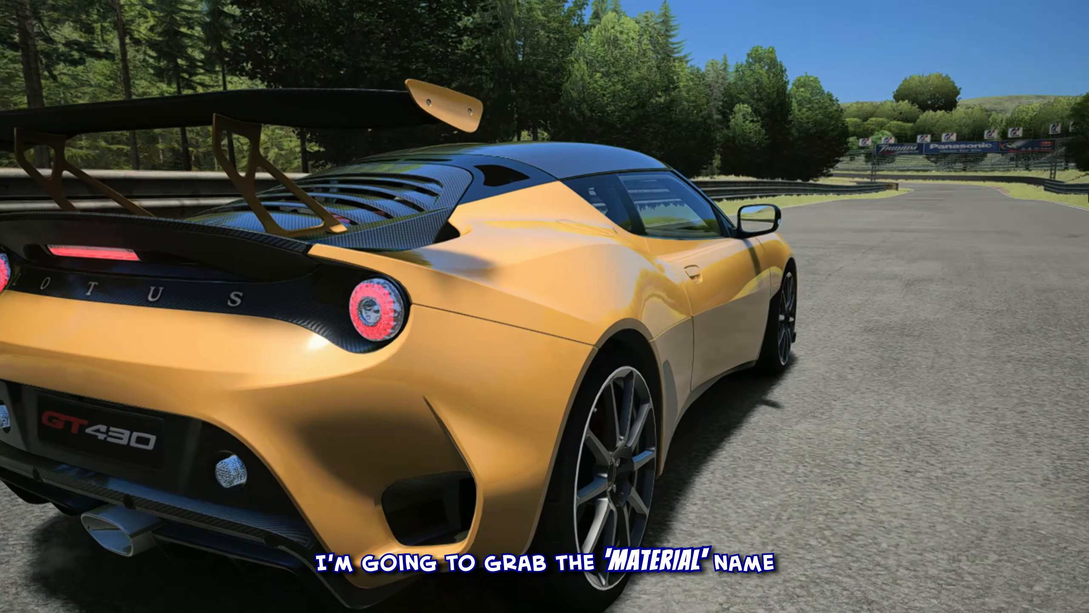
Step: Inspect the Lotus's body paint in-game with the Objects Inspector and copy its material name
mouse_move(1067, 126)
click(1077, 44)
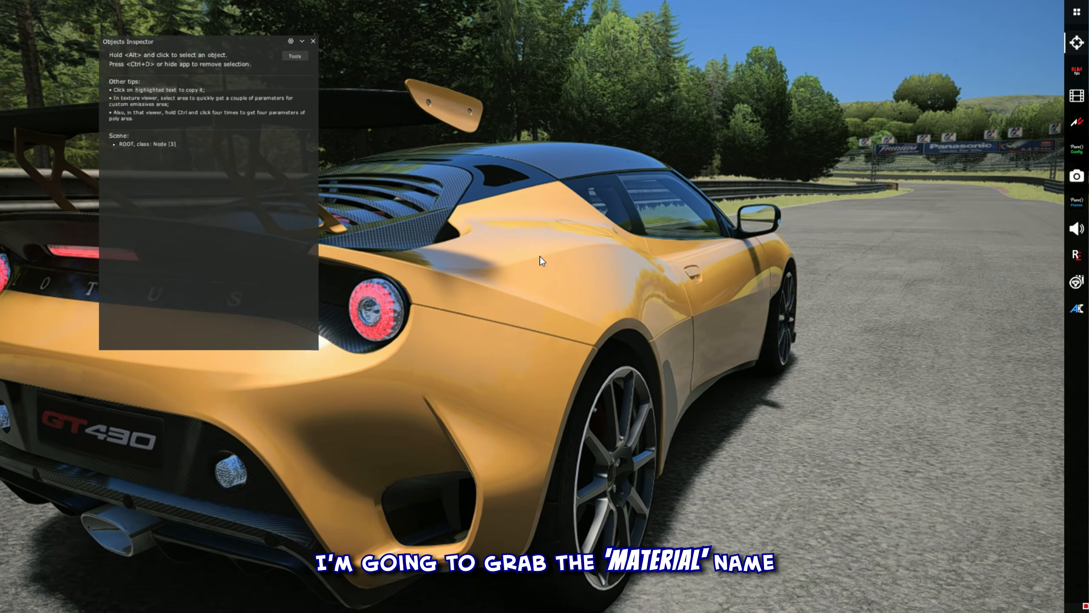
click(519, 297)
click(175, 67)
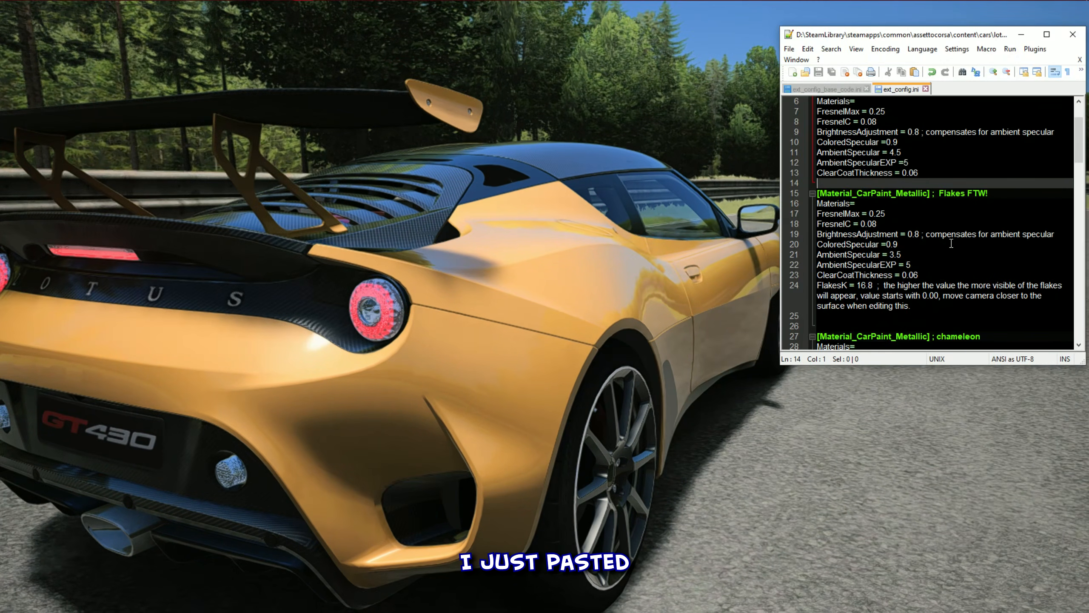
Step: Assign Material #4687 to the basic metallic paint preset in ext_config.ini and save the file
scroll(950, 243, up, 2)
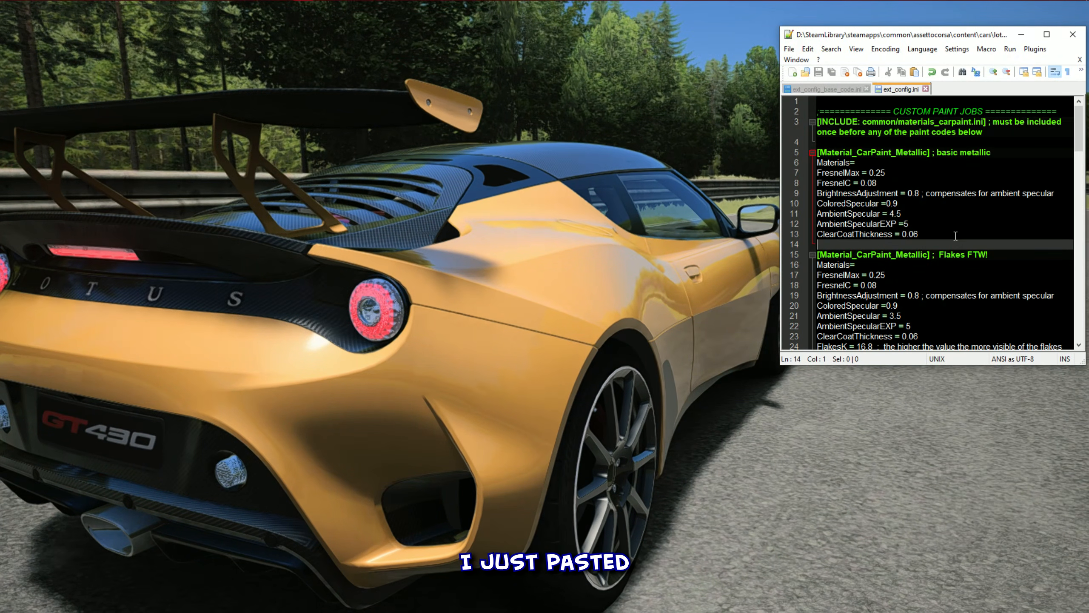
click(898, 164)
key(ctrl+v)
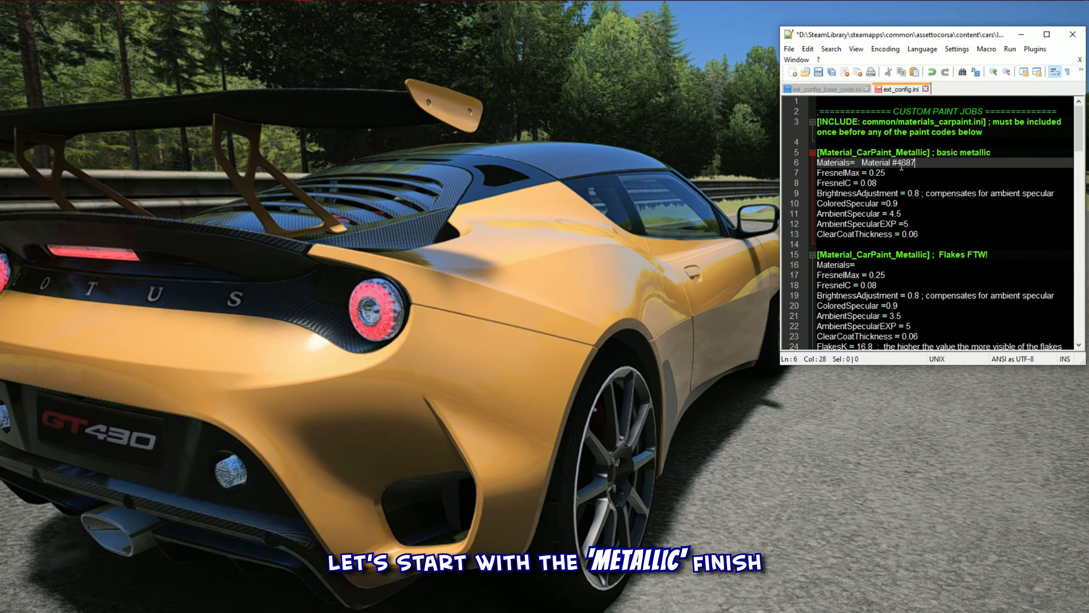
key(ctrl+s)
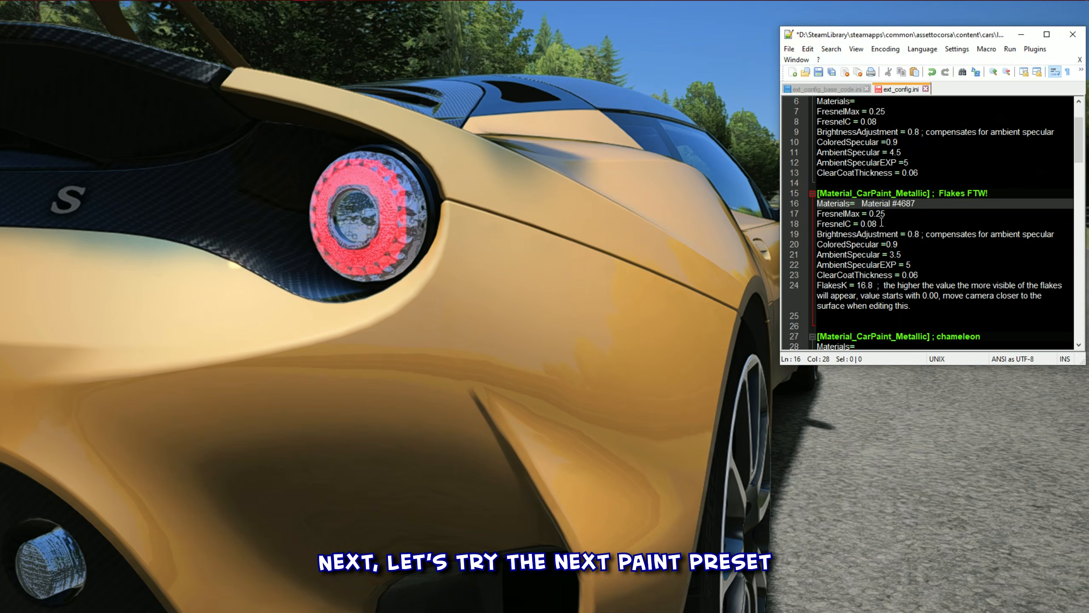
Step: Apply the Flakes FTW preset to Material #4687, save, and set its FlakesK to 3.5
key(ctrl+s)
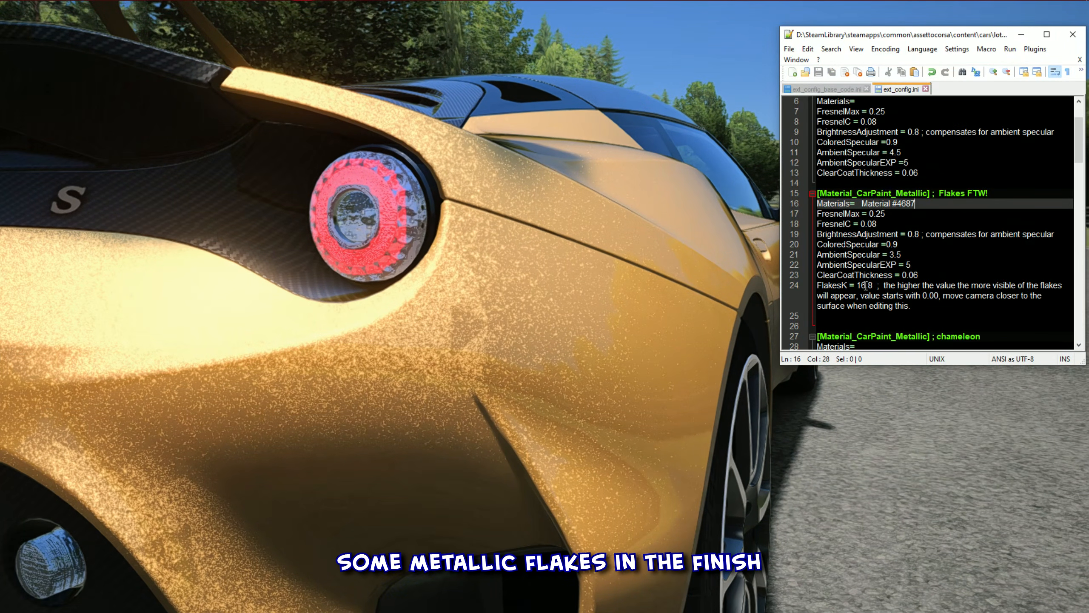
drag(872, 286, 857, 280)
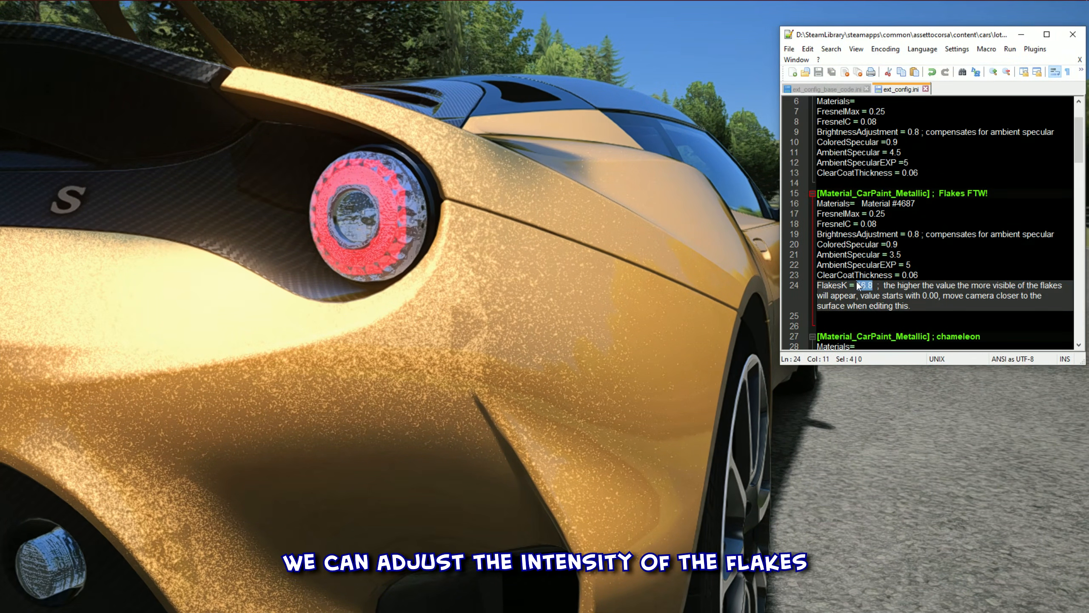
text(0.5)
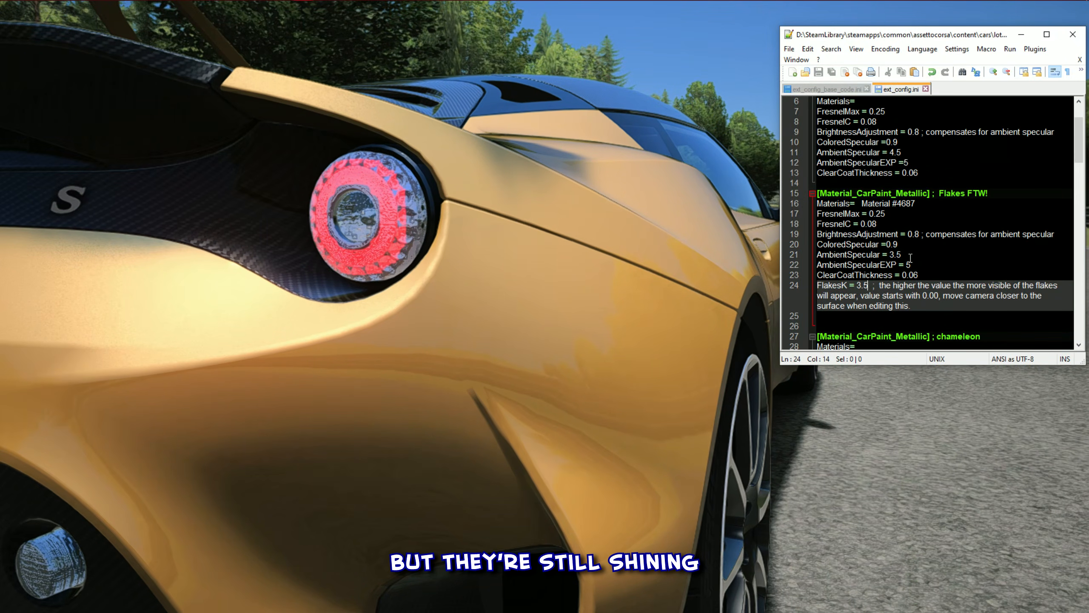
Step: Move Material #4687 from the Flakes FTW preset to the chameleon preset and save the file
scroll(910, 257, down, 1)
click(921, 173)
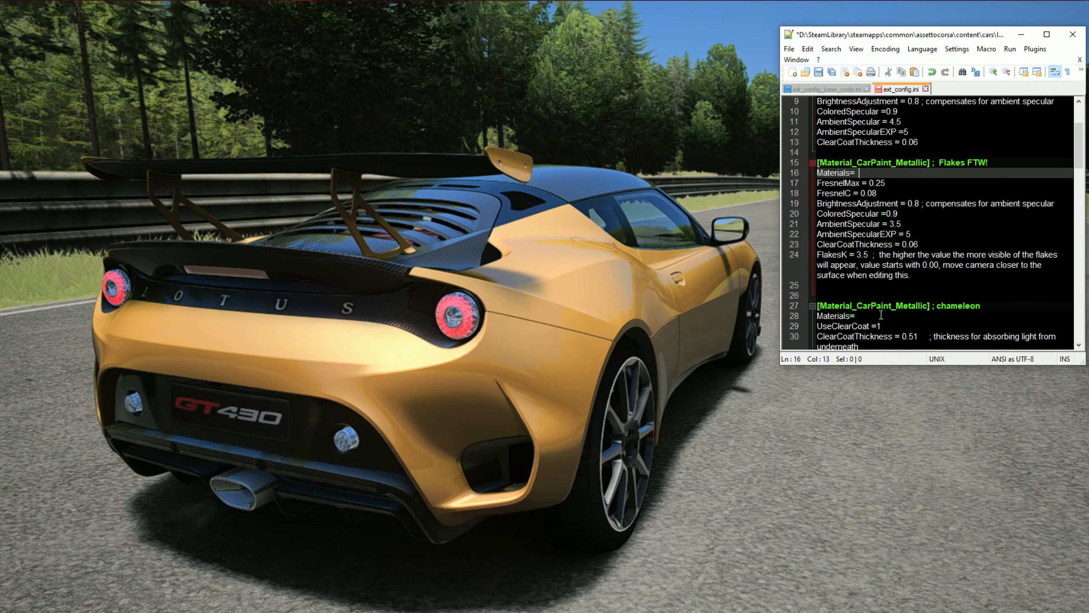
key(ctrl+s)
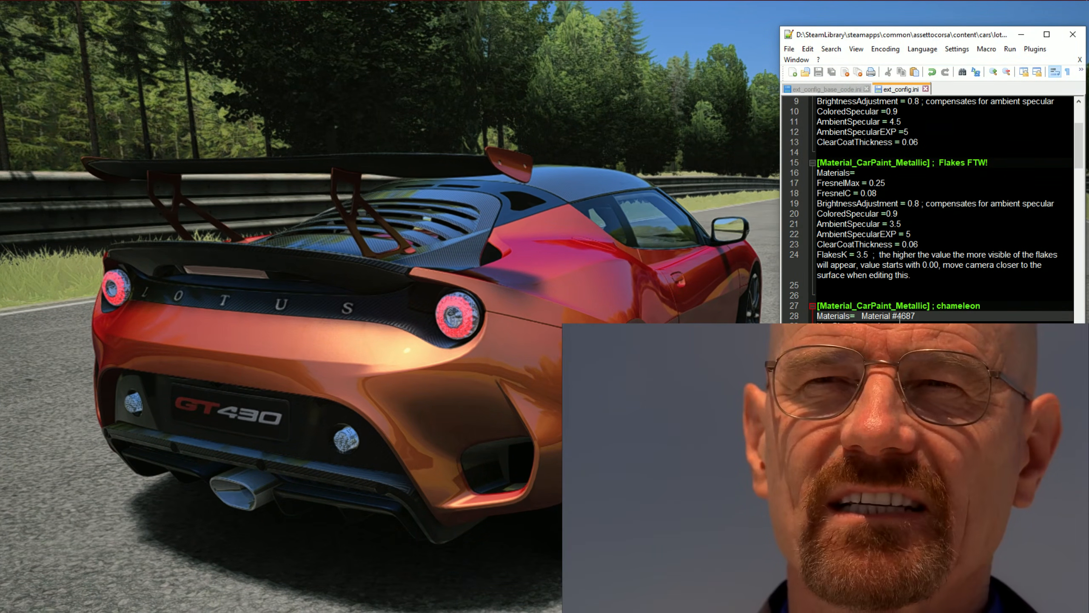
Step: Try 0.18 as the first ClearCoatTint value of the chameleon preset, undo it and save the file
scroll(909, 303, down, 2)
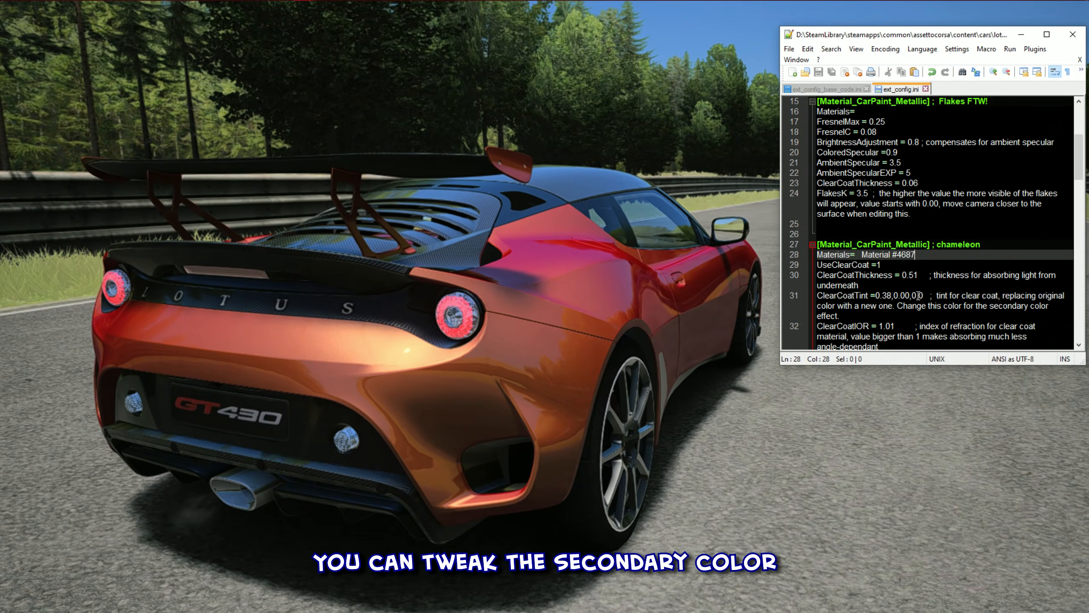
drag(889, 295, 884, 295)
text(1)
key(ctrl+s)
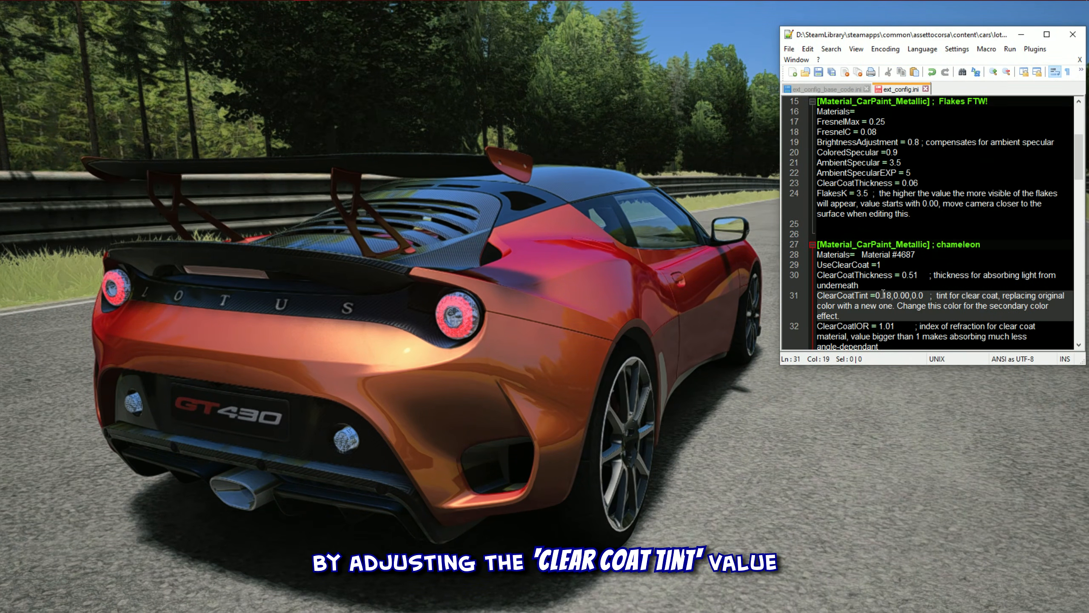
key(ctrl+z)
key(ctrl+s)
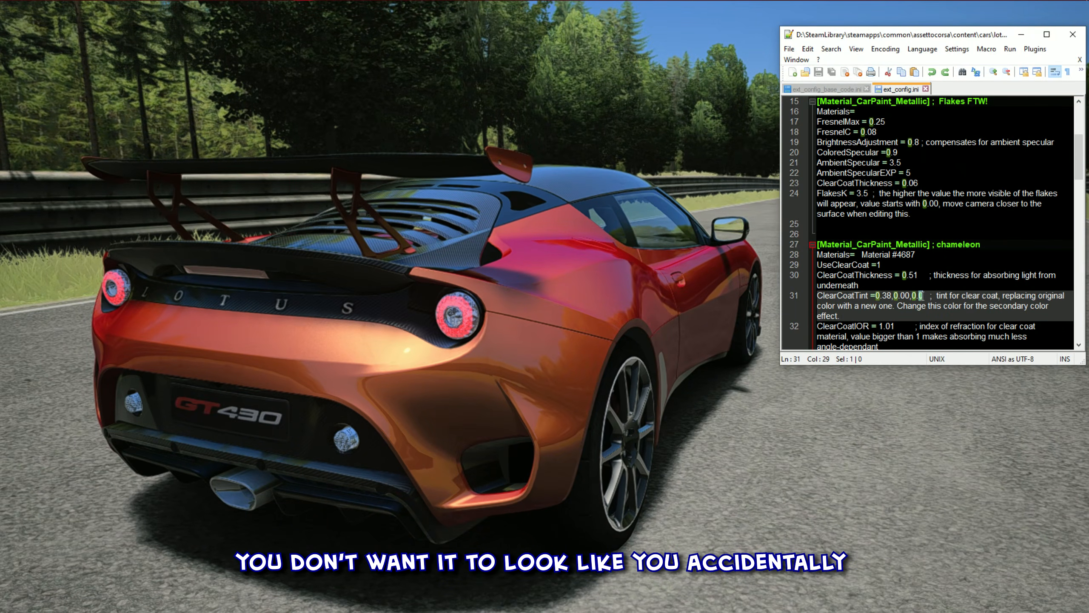
Step: Set the third ClearCoatTint value of the chameleon preset to 0.2 and check the paint on the car
text(22)
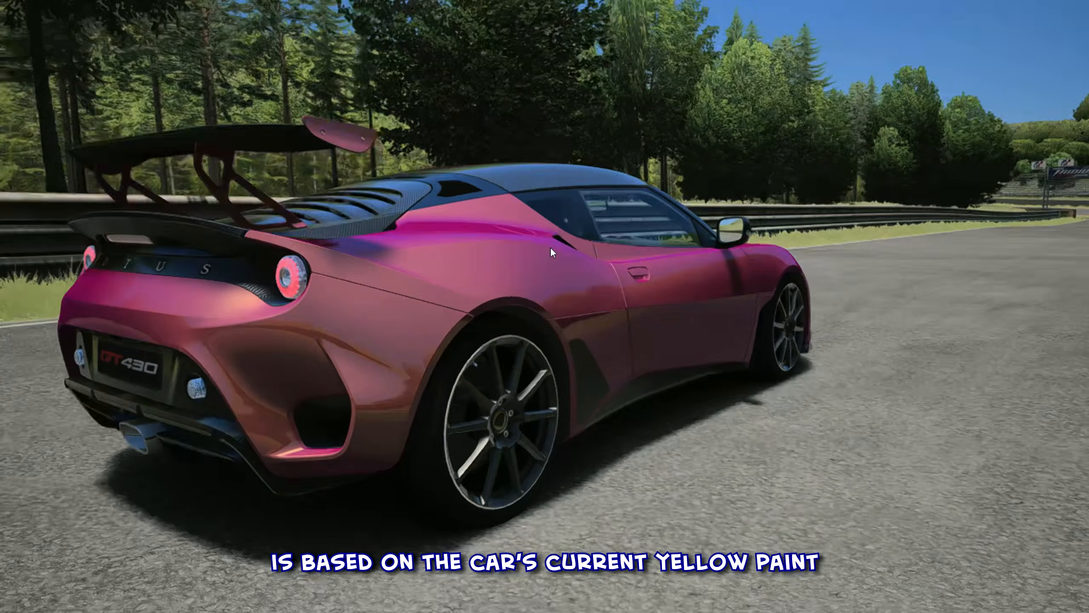
drag(551, 247, 653, 259)
key(alt+Tab)
Step: Set the first ClearCoatTint value of the chameleon preset to 0.18
scroll(908, 249, down, 4)
drag(876, 287, 868, 288)
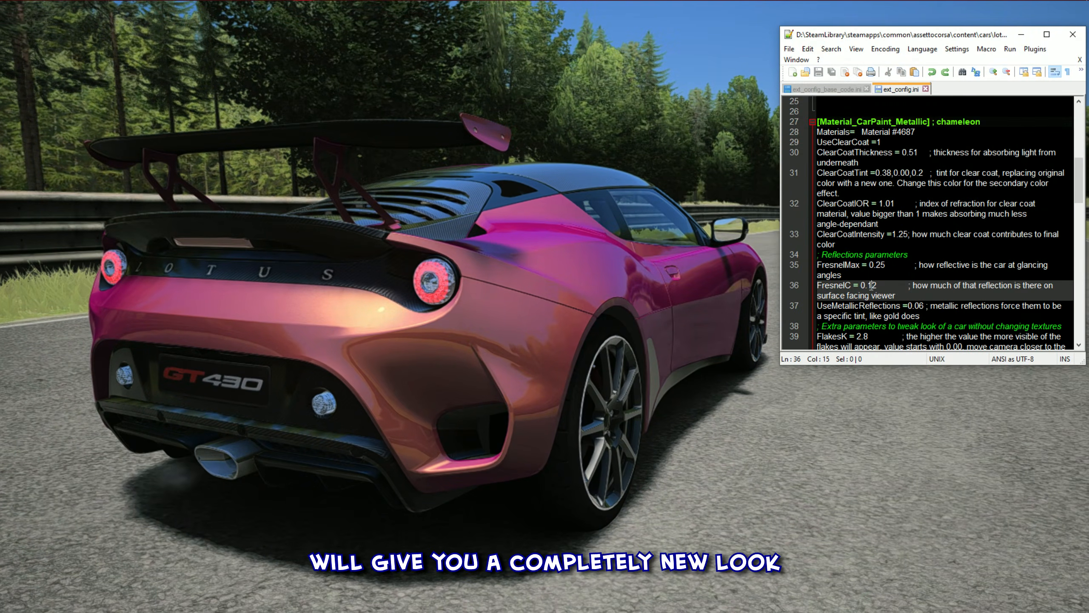
scroll(875, 274, up, 1)
drag(887, 205, 883, 206)
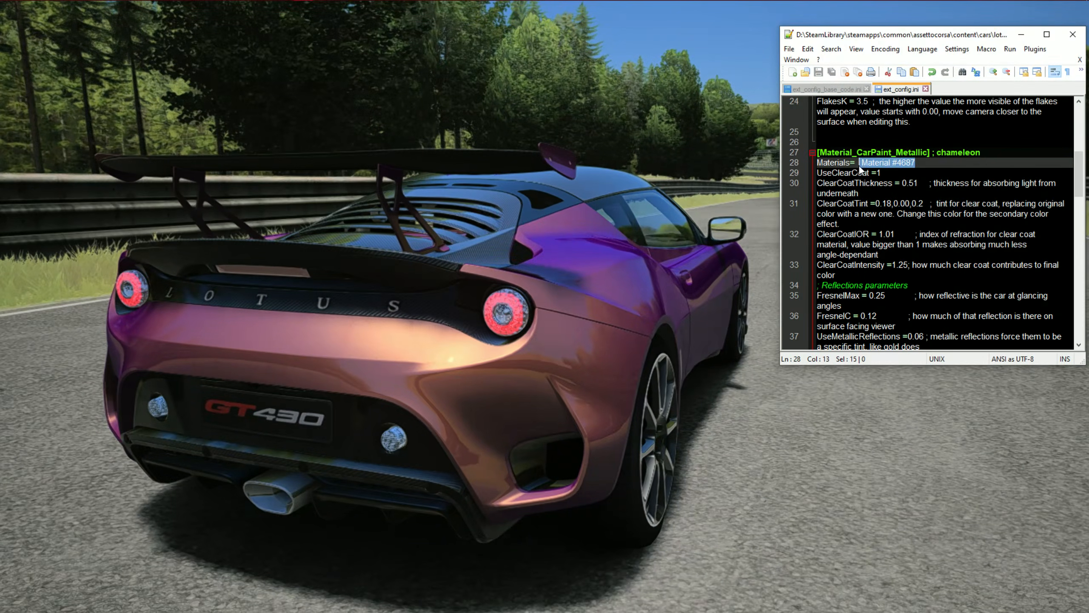
scroll(875, 232, down, 4)
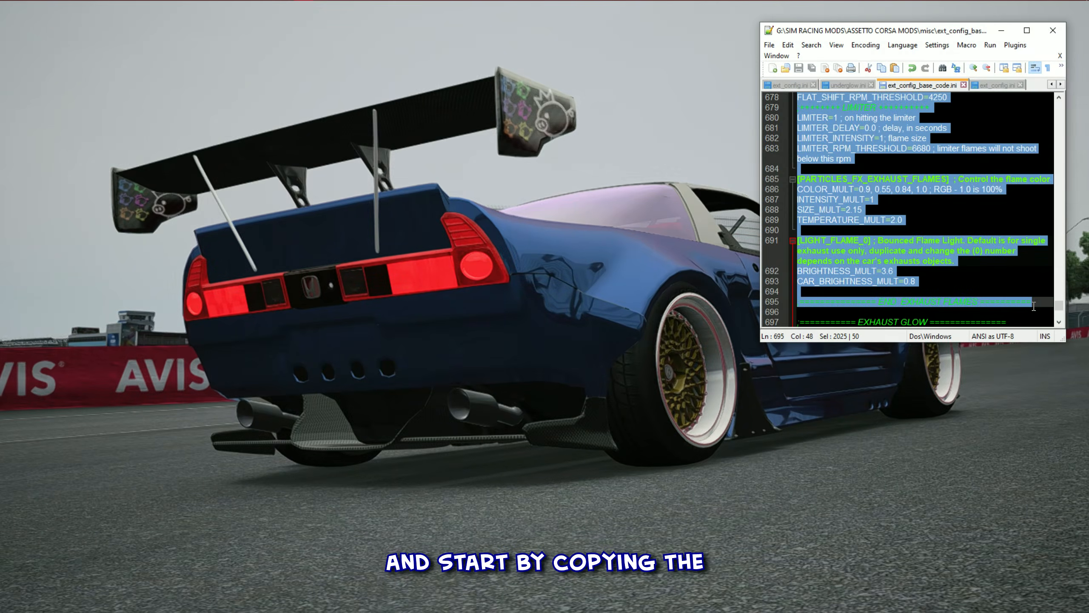
Step: Paste the exhaust flames code from ext_config_base_code.ini at the end of the Honda's ext_config.ini
click(994, 85)
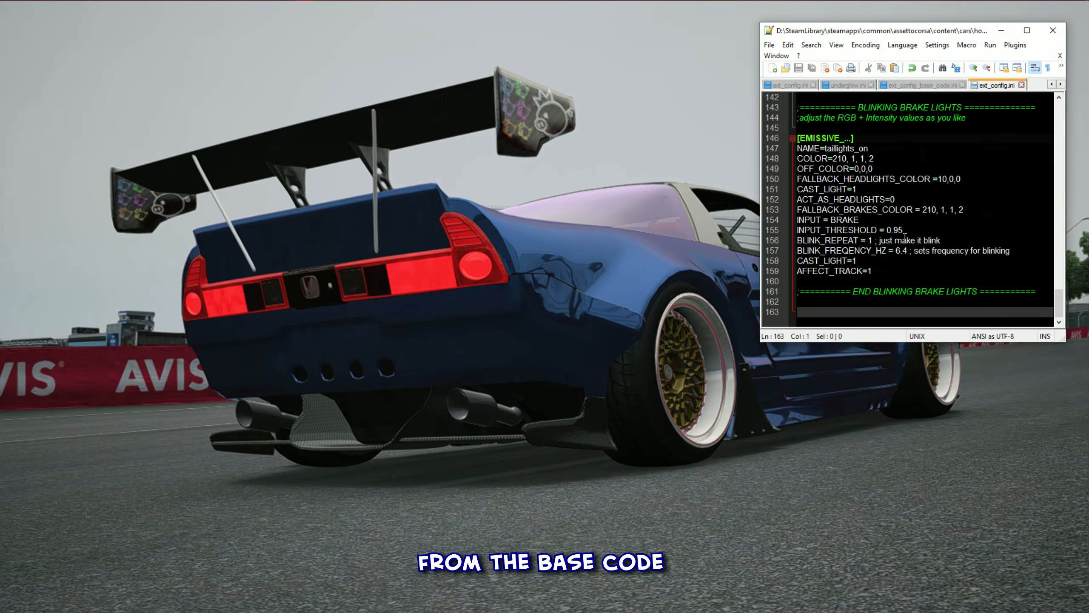
key(ctrl+v)
scroll(951, 283, down, 1)
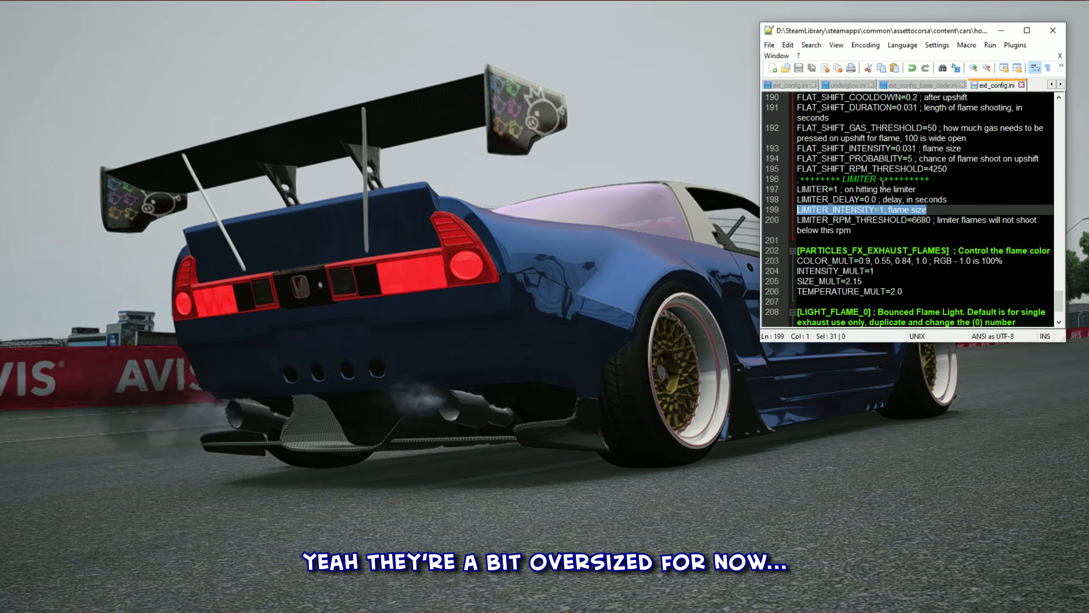
Step: Review the DISCHARGE parameters of the exhaust flames code, such as charge time, delay, duration, probability and intensity
scroll(880, 203, up, 1)
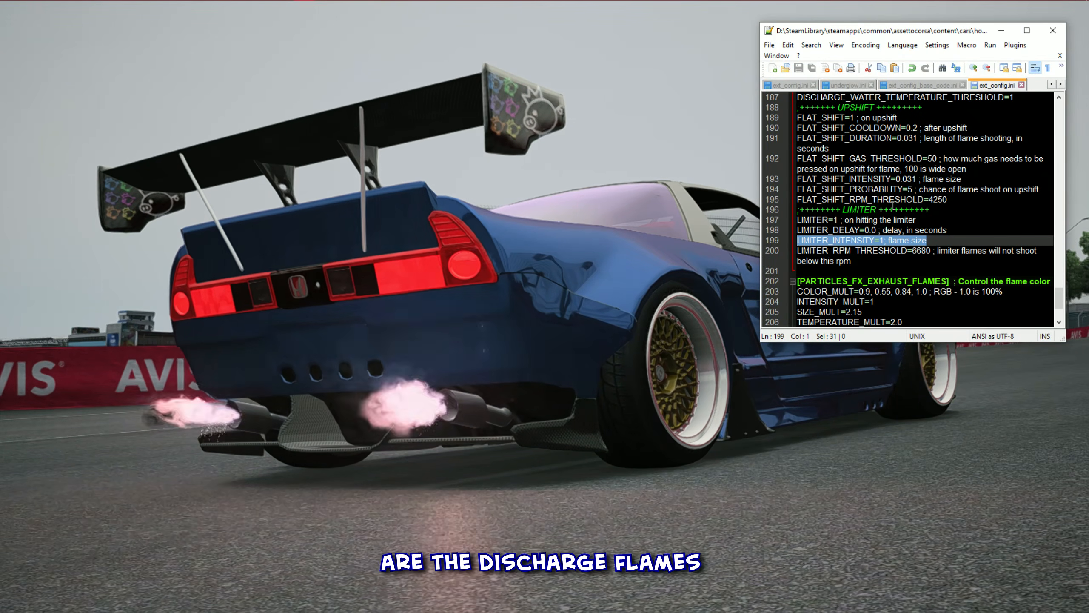
scroll(892, 205, up, 2)
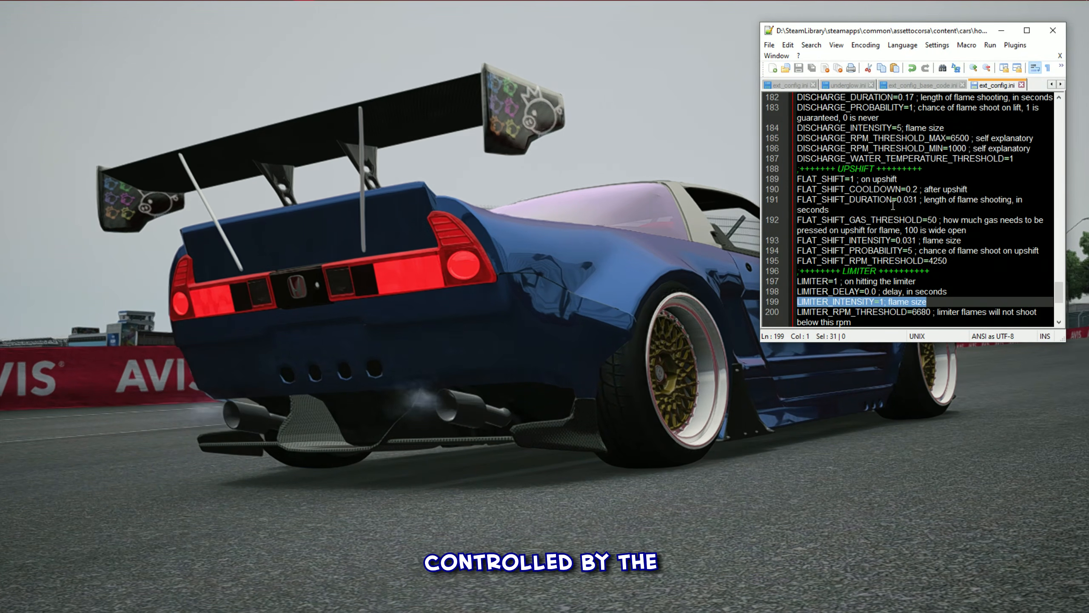
scroll(838, 131, up, 1)
drag(886, 144, 922, 170)
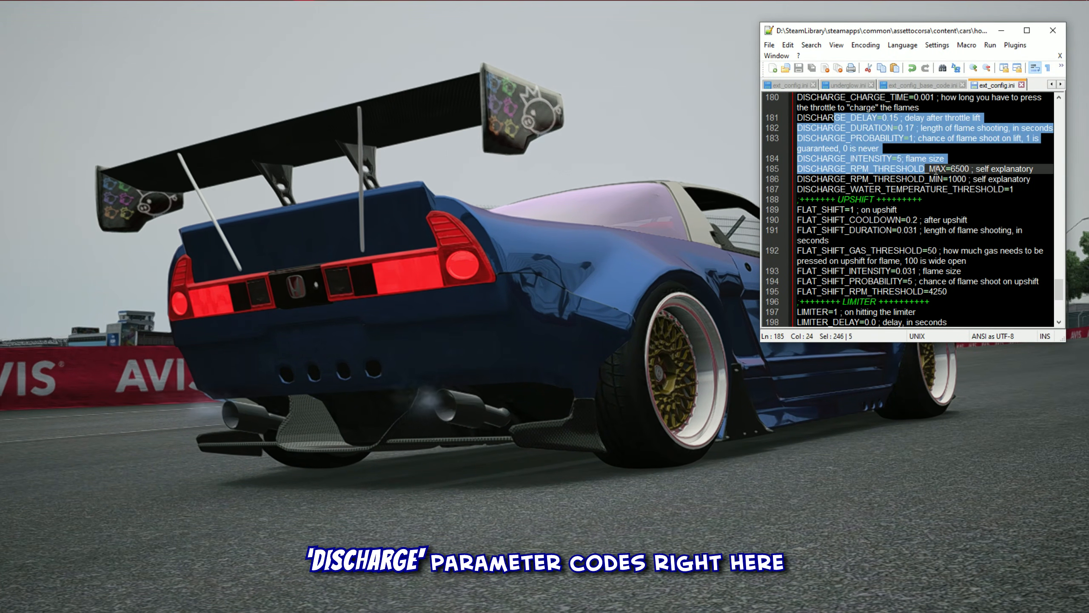
scroll(935, 169, up, 2)
drag(861, 149, 903, 190)
scroll(953, 221, down, 2)
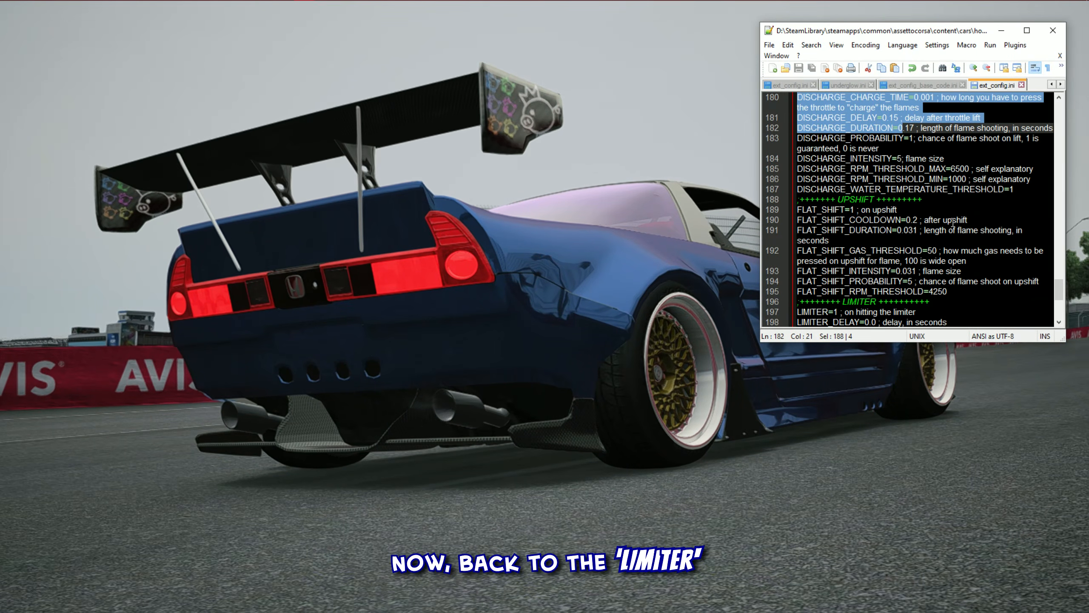
Step: Set LIMITER_INTENSITY to 0.01 and save the file
scroll(935, 234, down, 5)
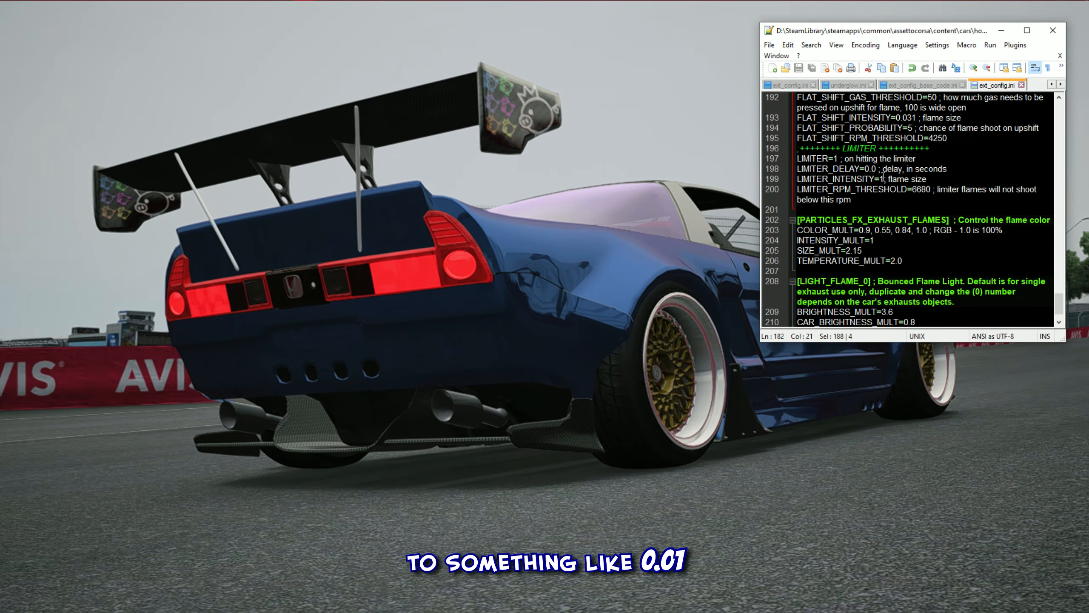
text(0.00)
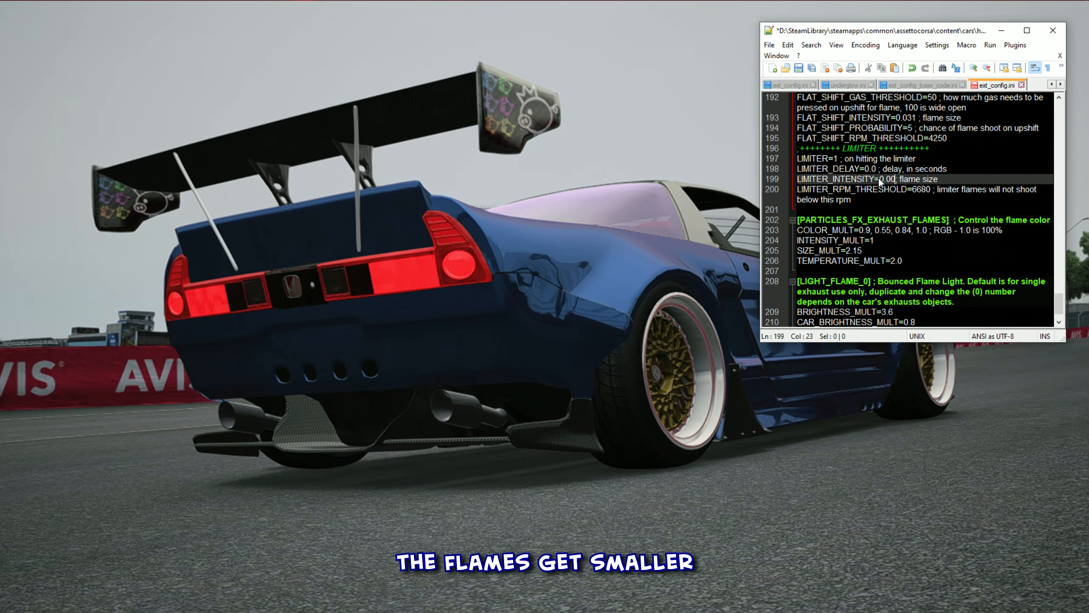
key(BackSpace)
text(1)
key(ctrl+s)
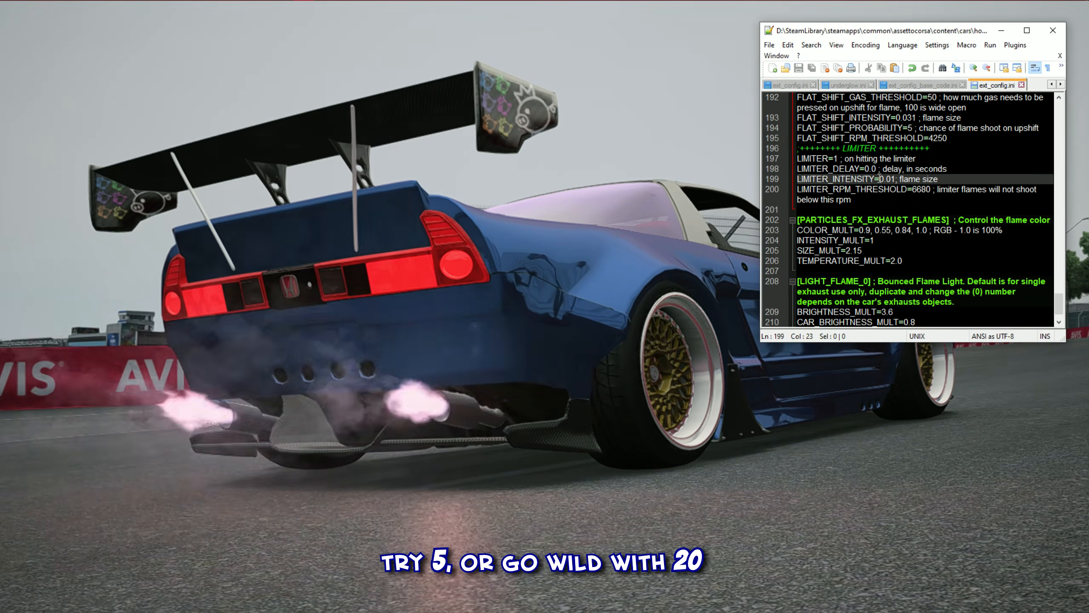
Step: Try a LIMITER_INTENSITY of 5 for the exhaust flames and restore it to 0.01
drag(896, 179, 879, 178)
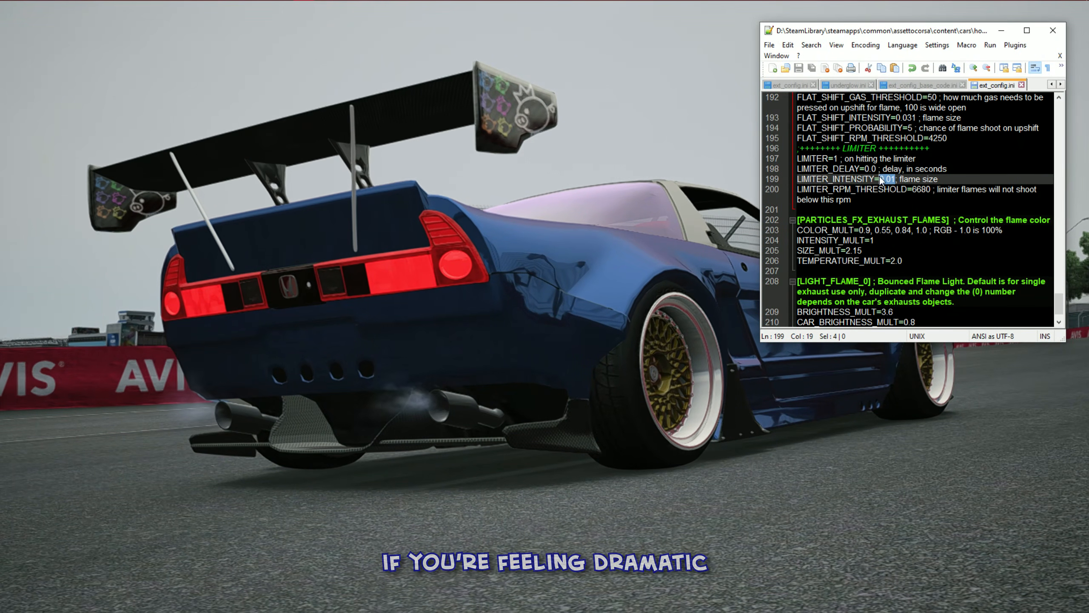
text(5)
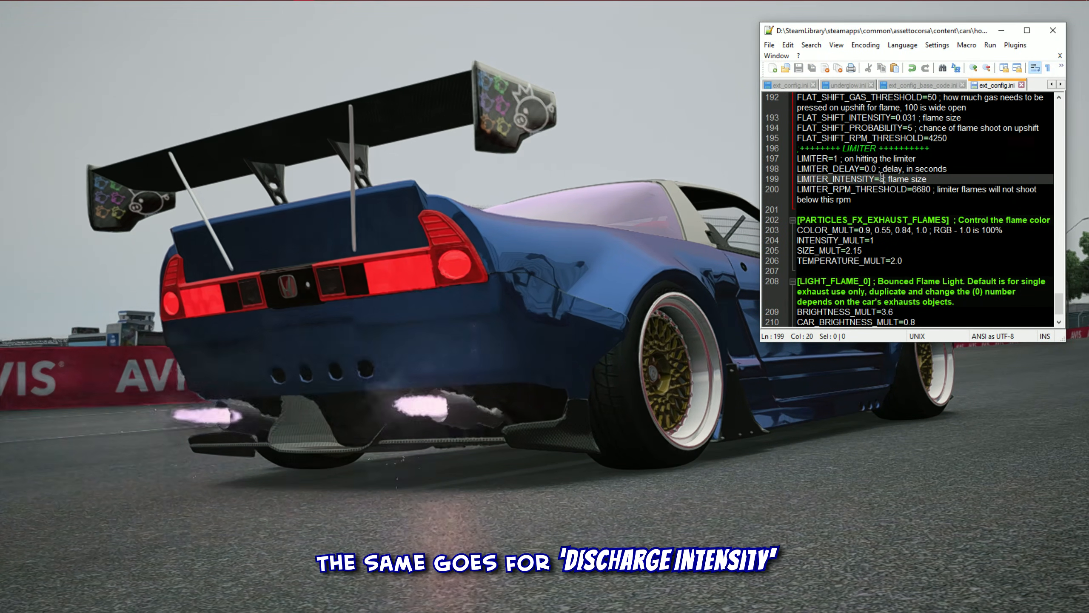
key(BackSpace)
text(01)
Step: Find the DISCHARGE_DURATION setting in the DISCHARGE section and examine its flame length value
scroll(880, 176, up, 2)
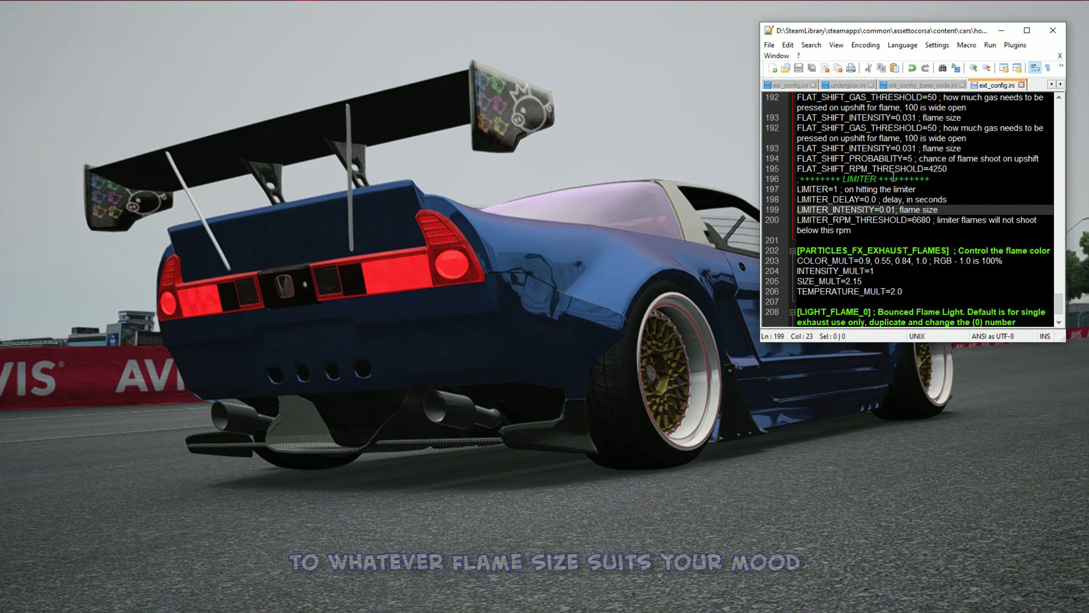
scroll(886, 198, up, 2)
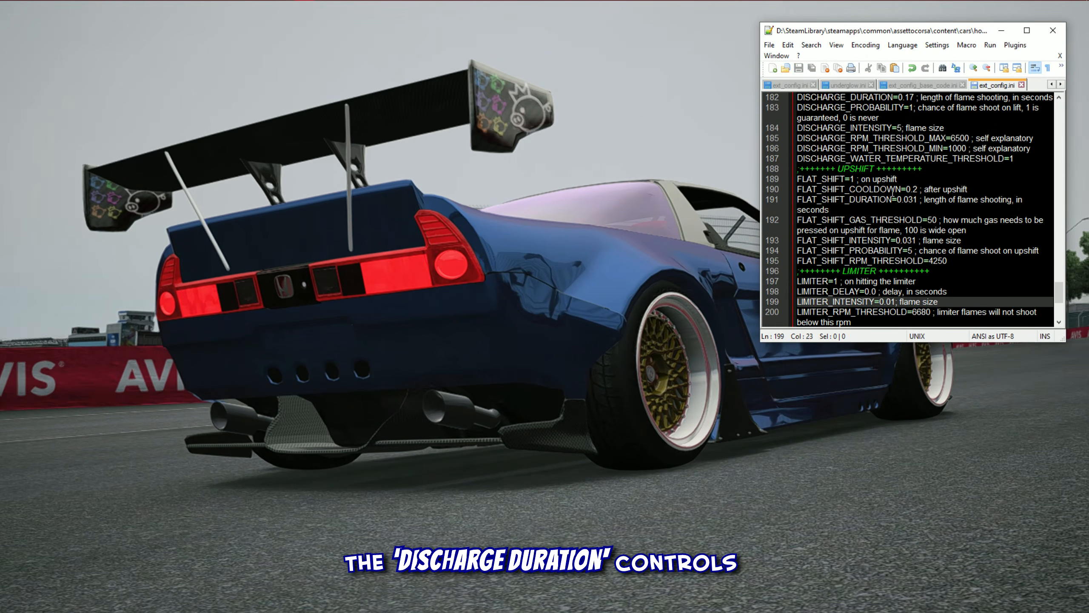
scroll(892, 194, up, 2)
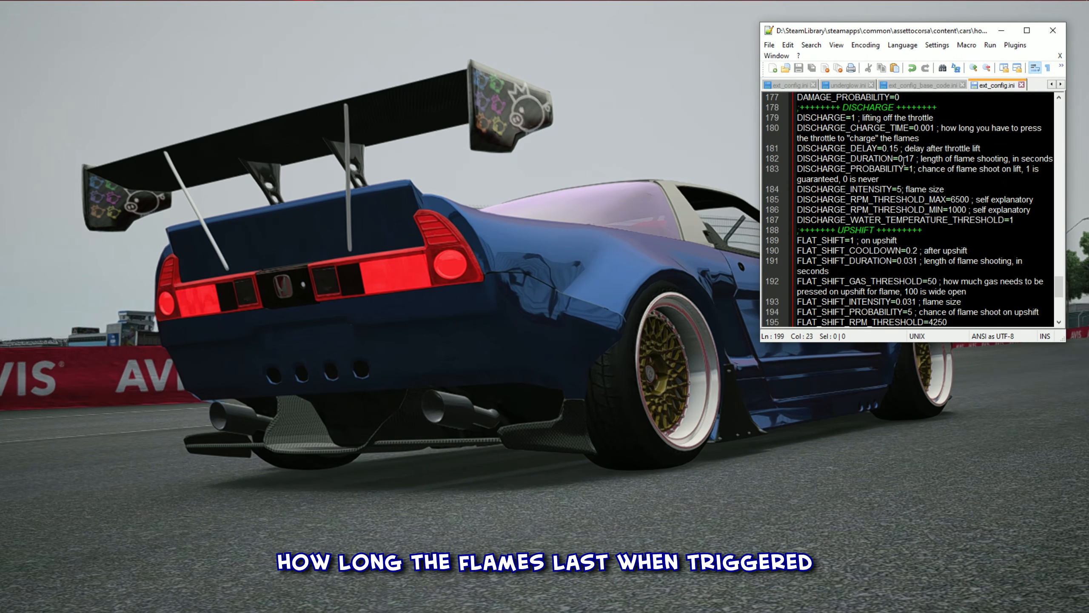
key(Right)
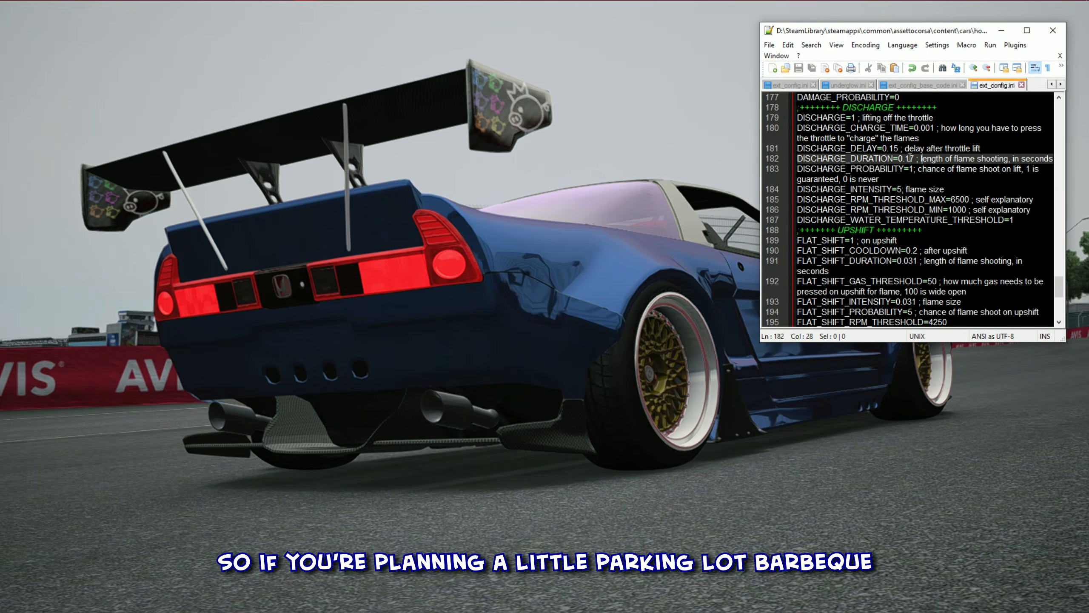
double_click(900, 158)
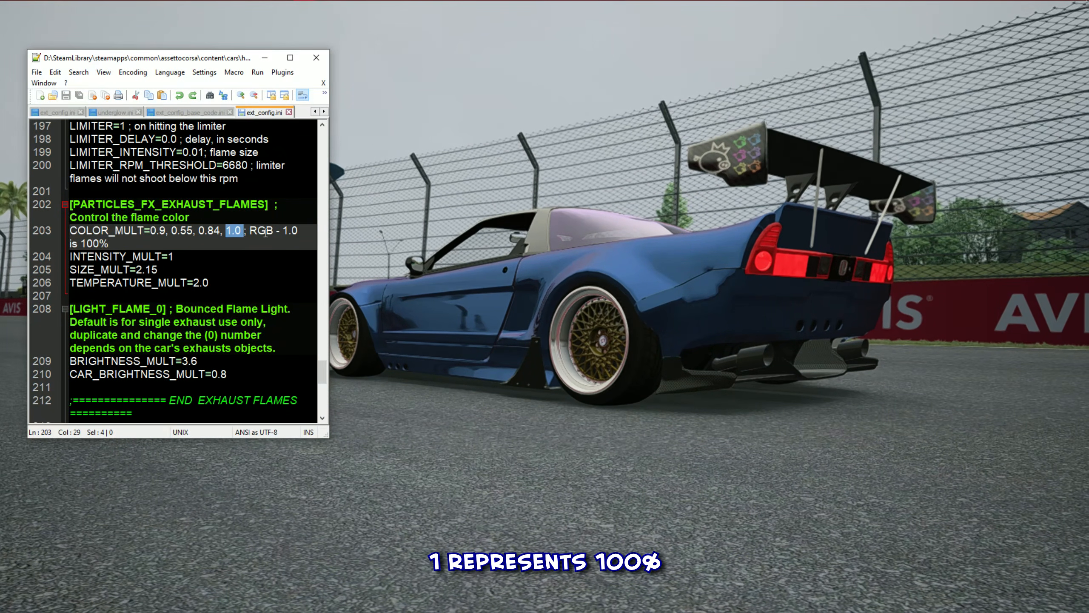
Step: Review the COLOR_MULT values under PARTICLES_FX_EXHAUST_FLAMES and set TEMPERATURE_MULT to 2
click(173, 254)
click(146, 239)
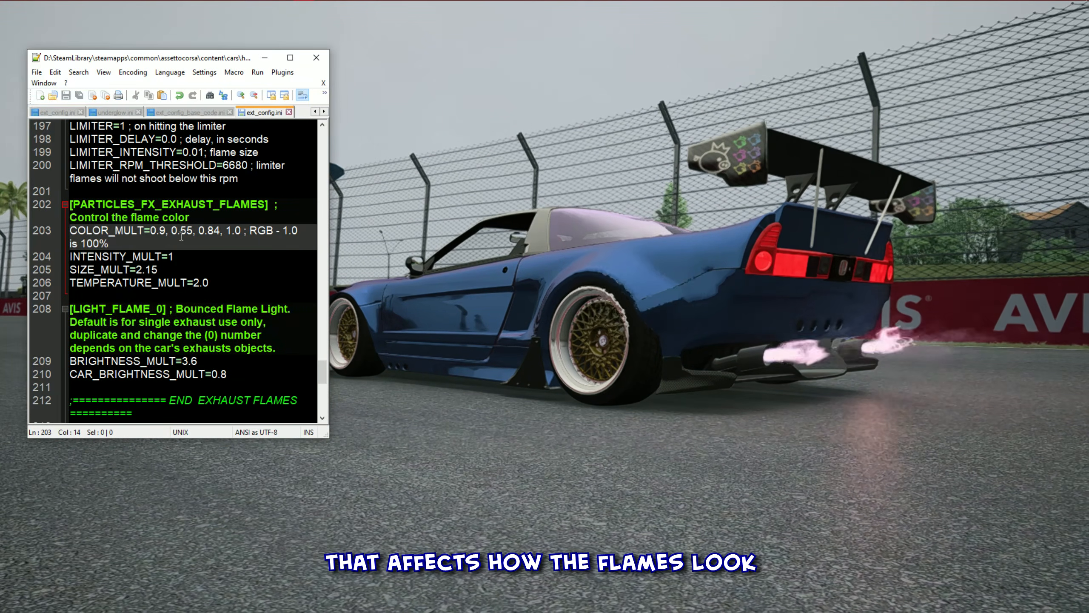
drag(210, 282, 189, 283)
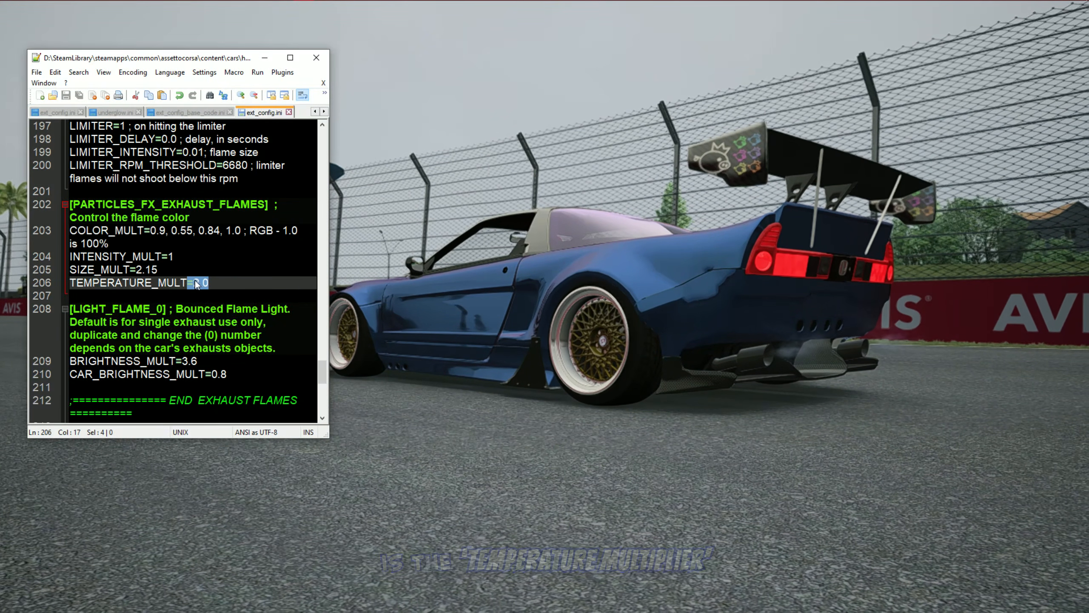
click(237, 283)
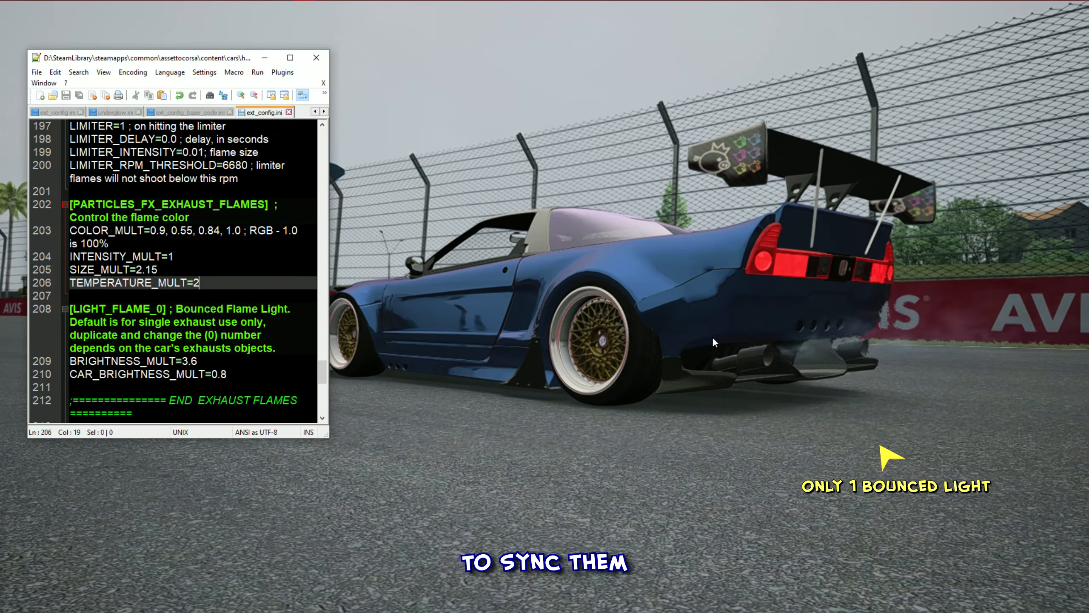
Step: Duplicate the [LIGHT_FLAME_0] section with its brightness values directly below the original and select the copy's index number
scroll(188, 313, down, 2)
scroll(191, 318, up, 2)
drag(231, 374, 70, 309)
click(136, 281)
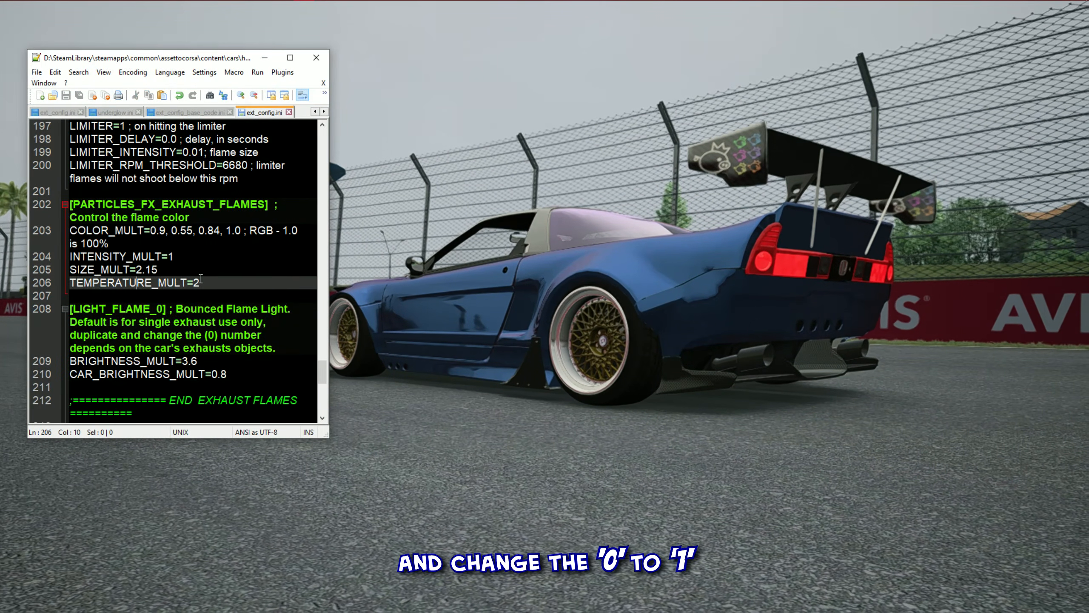
drag(231, 377, 70, 309)
key(ctrl+c)
click(232, 374)
key(Return)
key(Return)
key(ctrl+v)
scroll(232, 357, down, 1)
drag(162, 309, 159, 309)
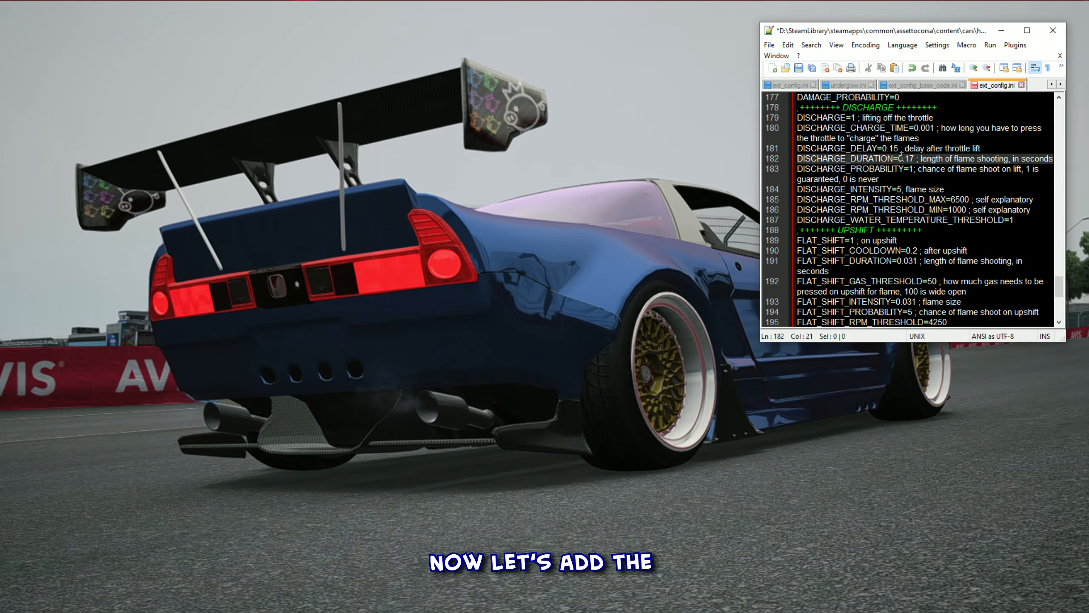
Step: Copy the exhaust glow and shaking exhaust code from ext_config_base_code.ini and paste it at the end of the Honda's ext_config.ini
scroll(897, 178, down, 7)
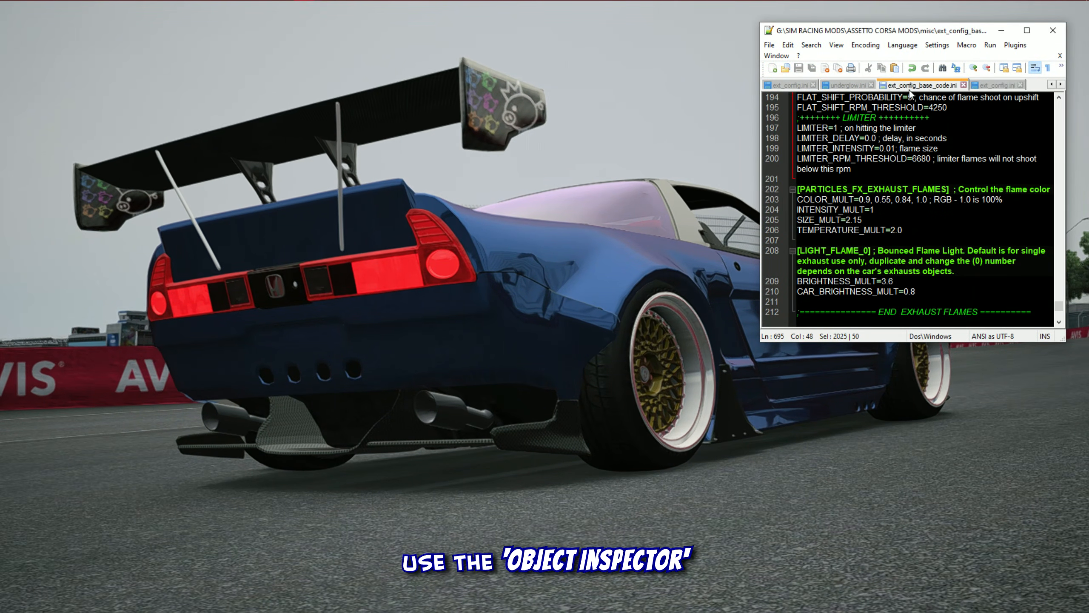
scroll(904, 195, down, 5)
click(839, 162)
drag(839, 161, 922, 282)
scroll(866, 210, down, 4)
key(ctrl+c)
click(996, 85)
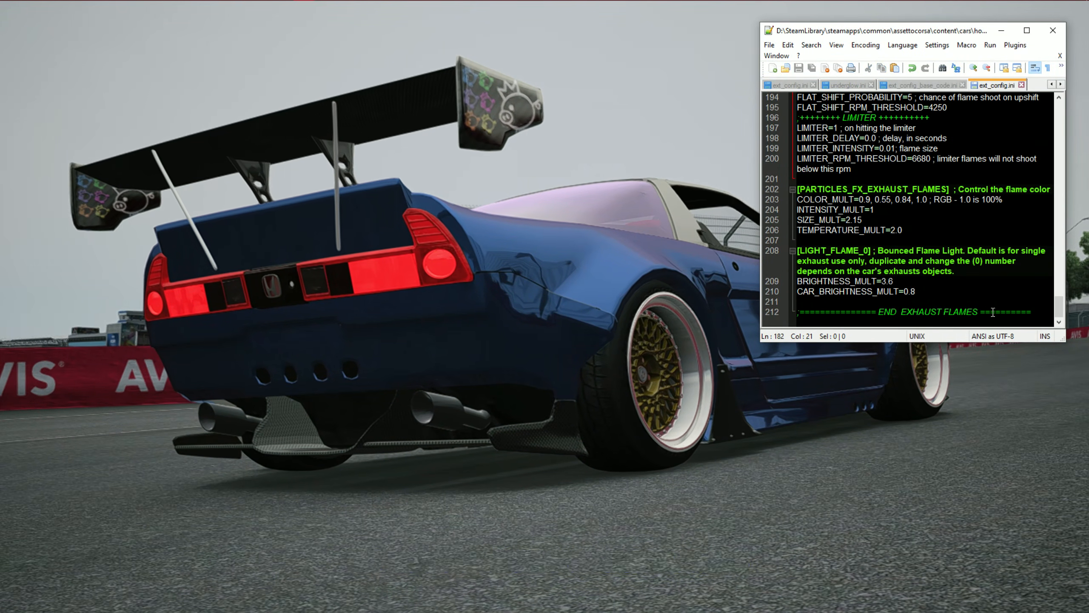
click(1043, 316)
key(ctrl+v)
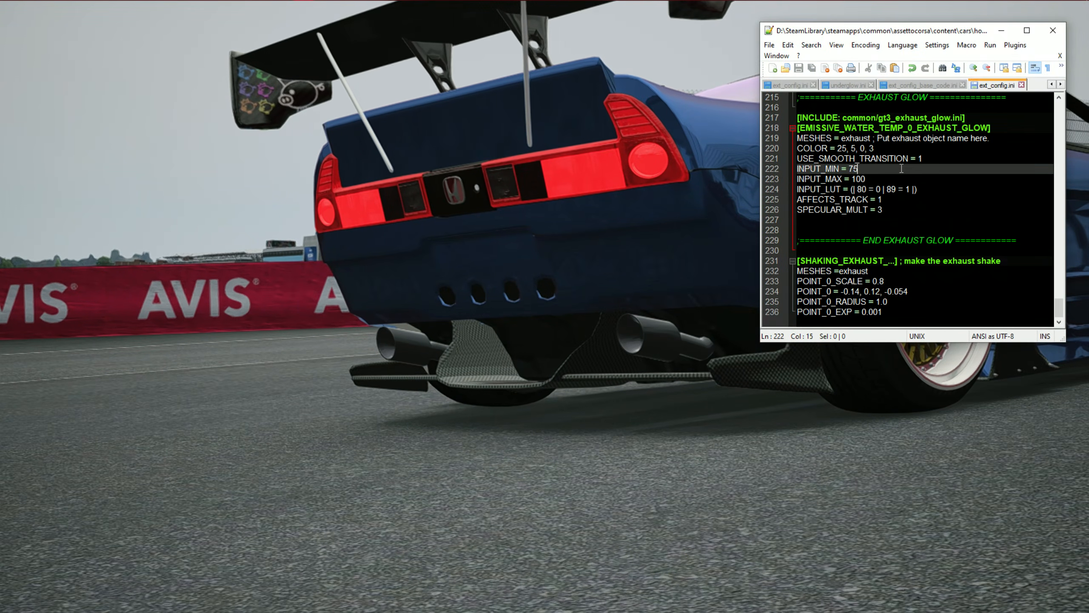
Step: Try the exhaust glow with INPUT_MIN at 50, and set INPUT_MIN and the first INPUT_LUT temperature to 80
key(BackSpace)
key(BackSpace)
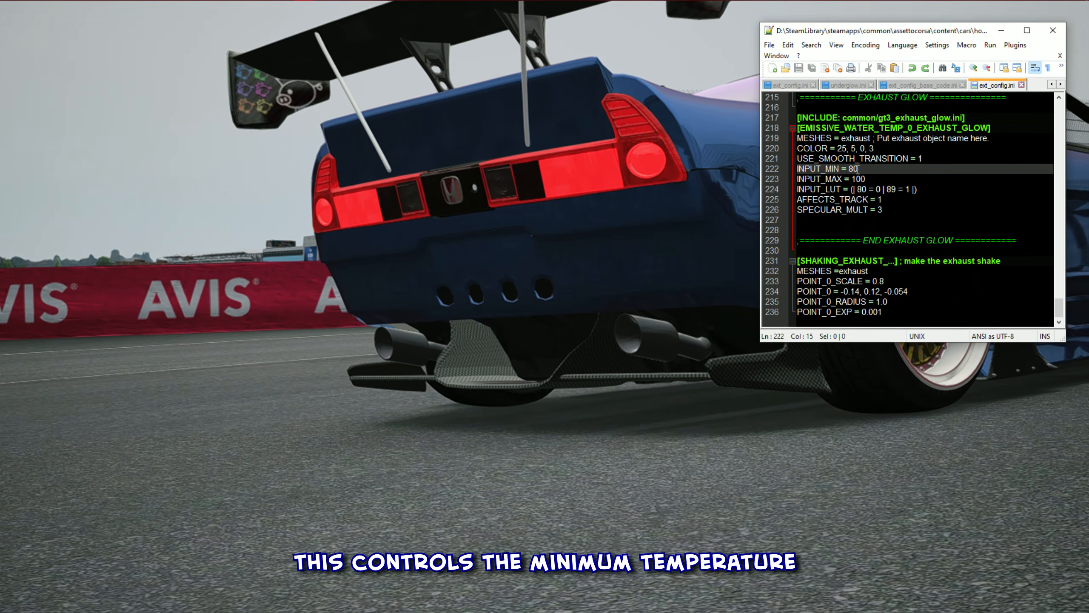
text(5)
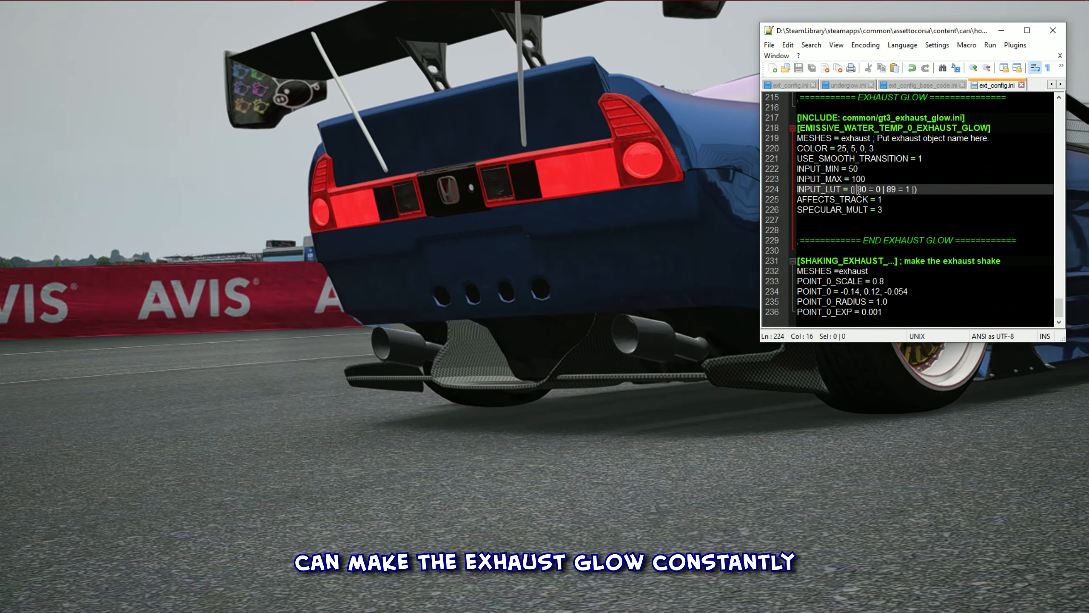
key(ctrl+s)
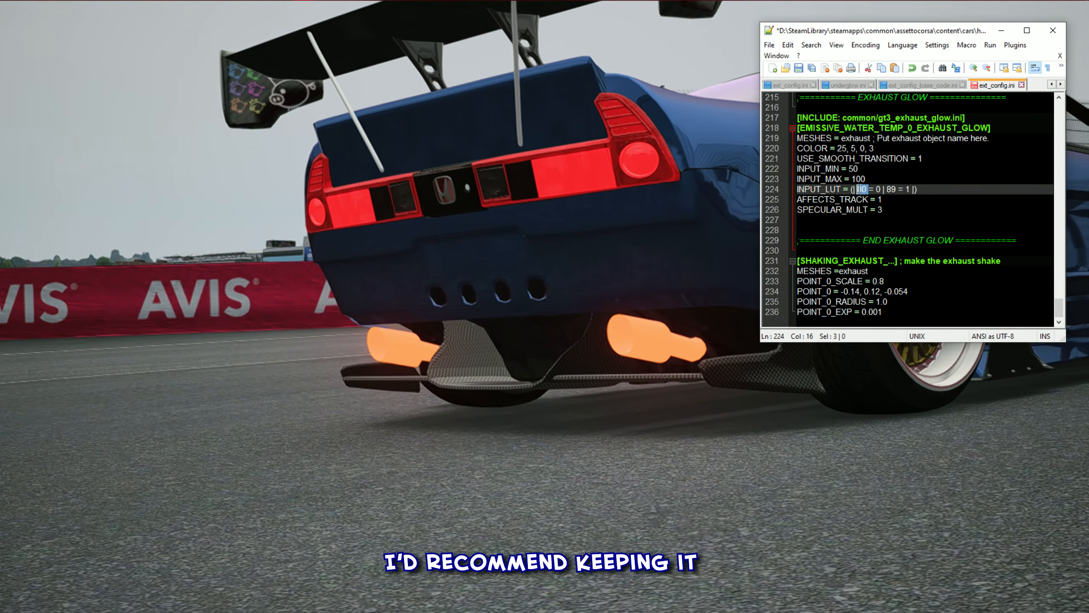
text(78)
double_click(855, 168)
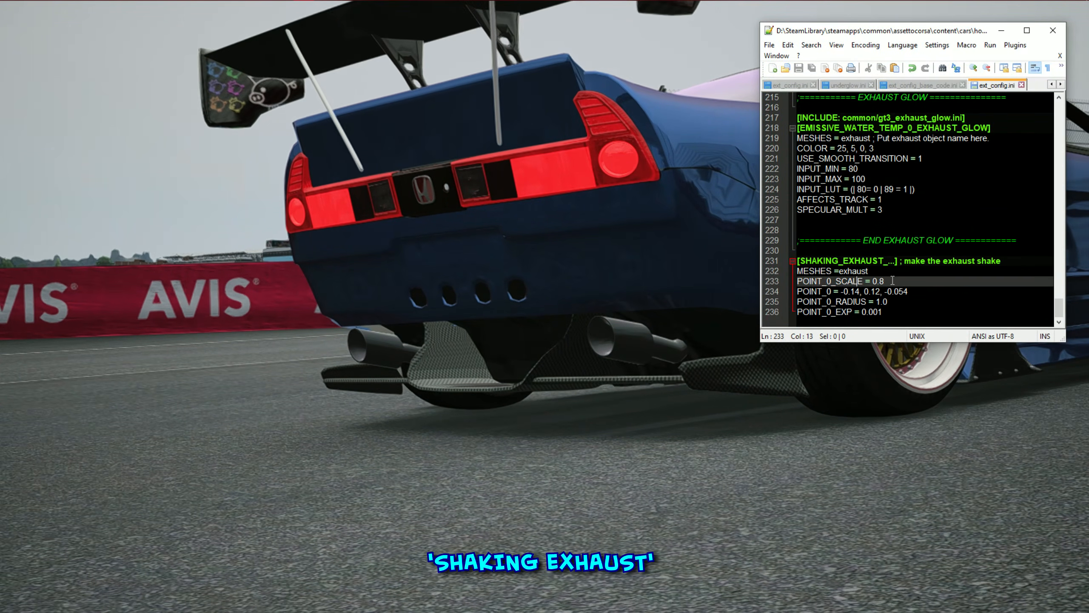
Step: Set POINT_0_SCALE in the SHAKING_EXHAUST section to 2.5
drag(884, 281, 806, 281)
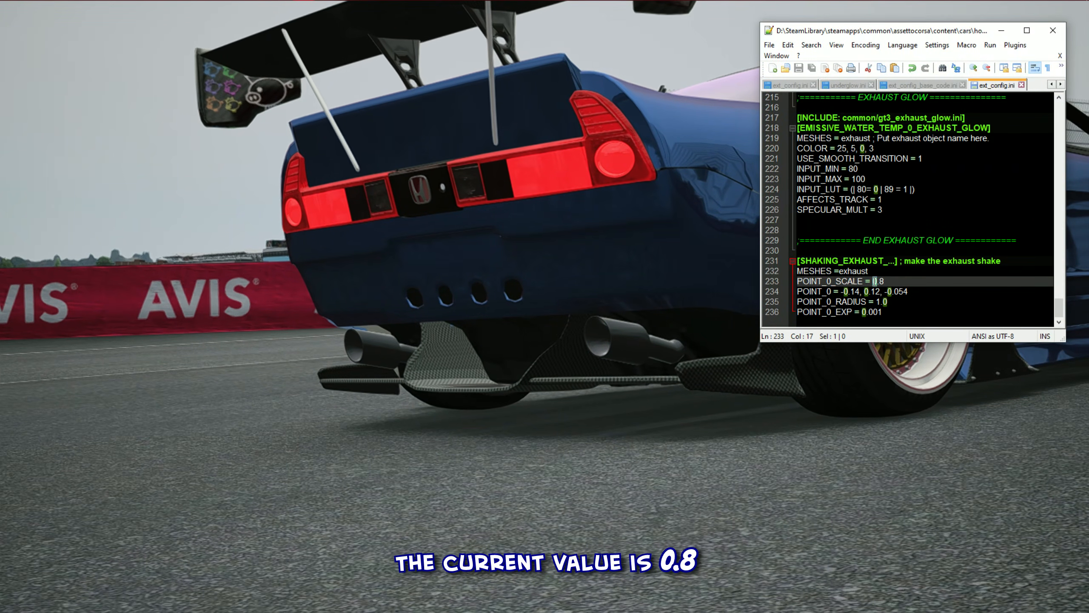
text(25)
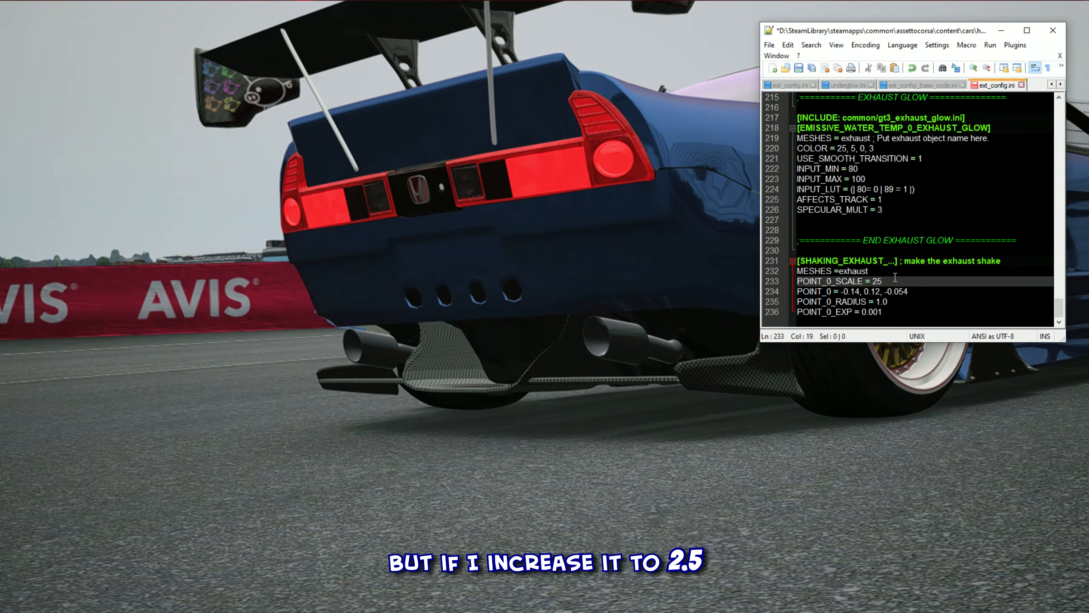
key(Left)
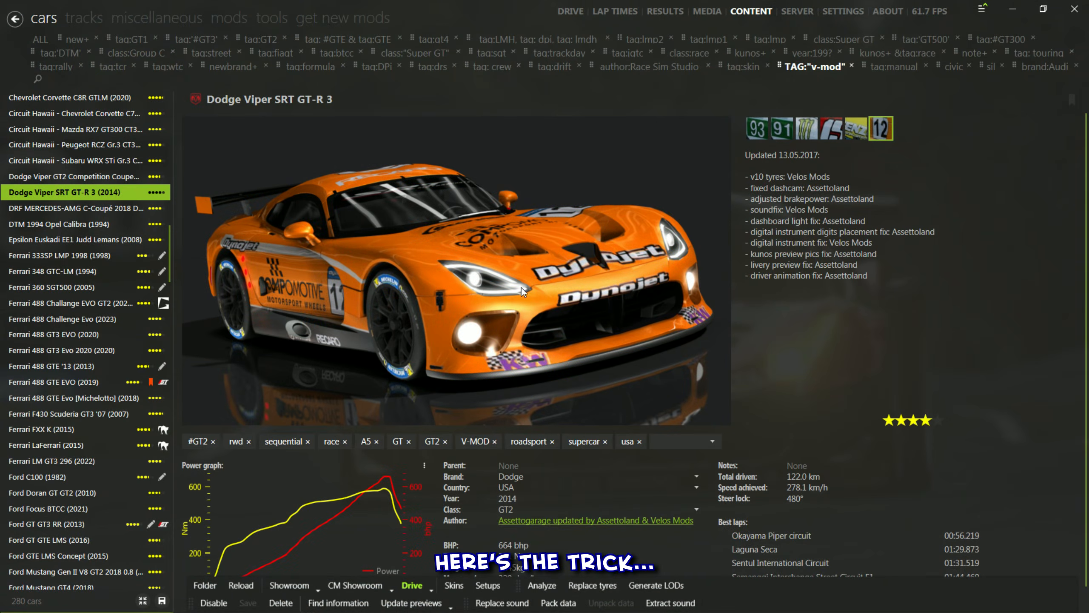
Step: In Content Manager, open the Dodge Viper SRT GT-R 3 in the CM Showroom and display the camera settings
click(343, 583)
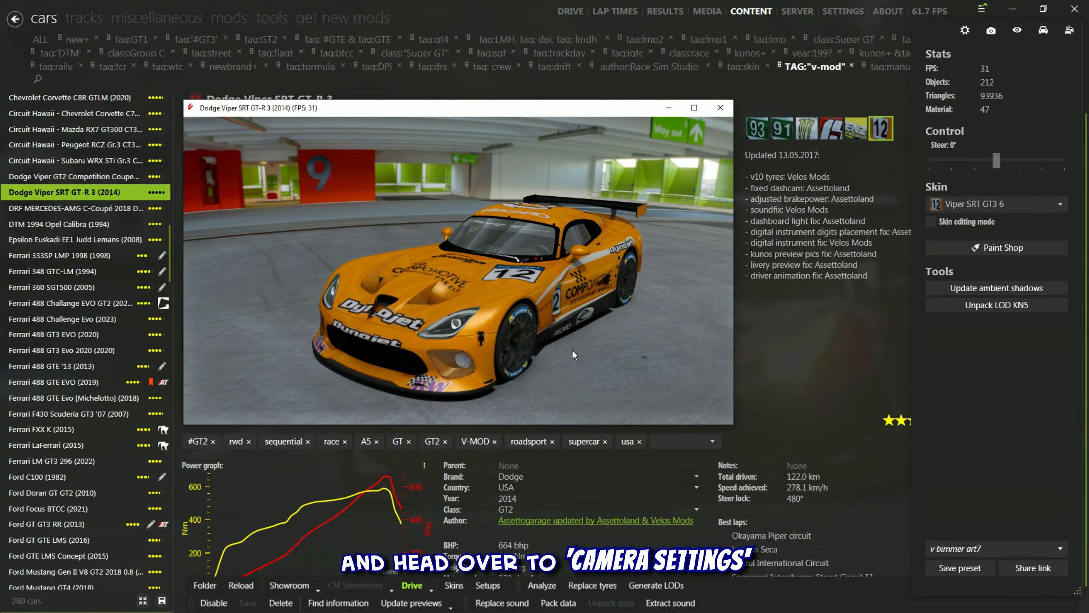
drag(478, 113, 482, 118)
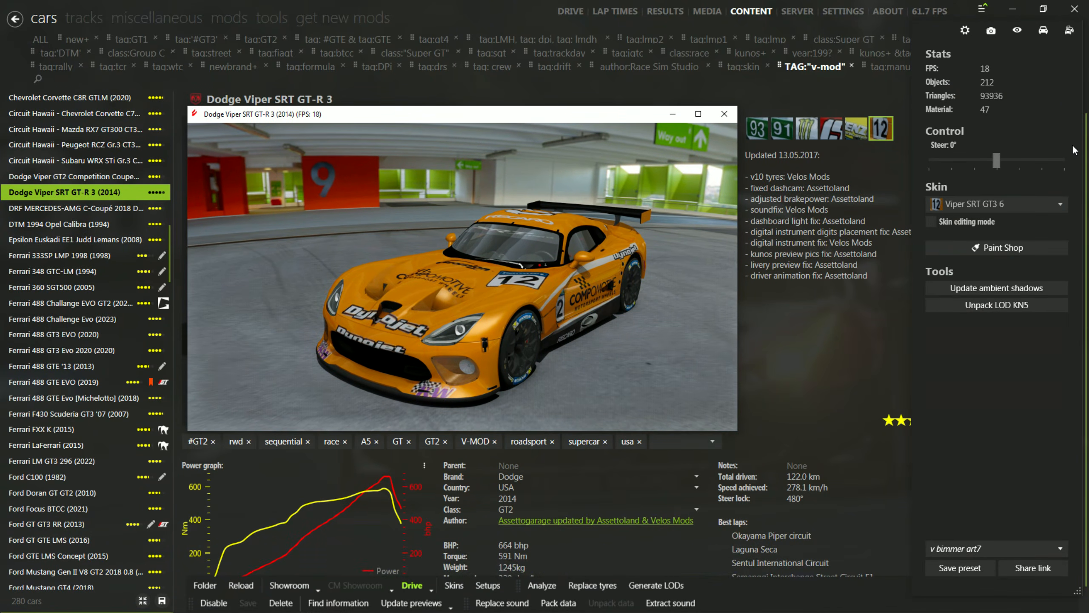
click(1023, 33)
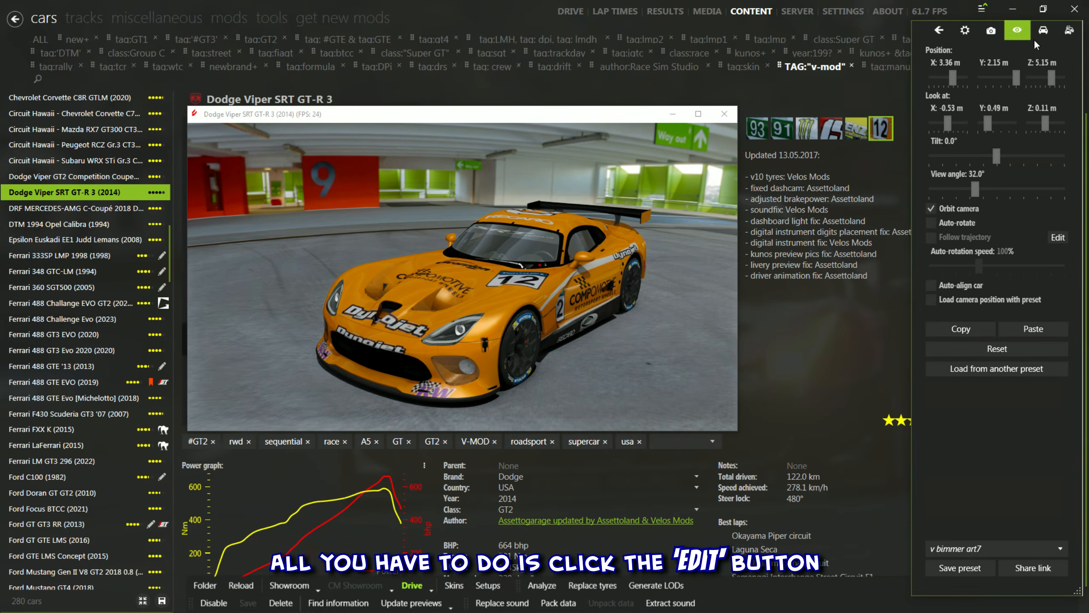
Step: Open and review the Viper's camera_trajectory.json, close the text editor, and enable Follow trajectory for the showroom camera
click(1057, 238)
drag(525, 186, 645, 194)
scroll(677, 277, down, 3)
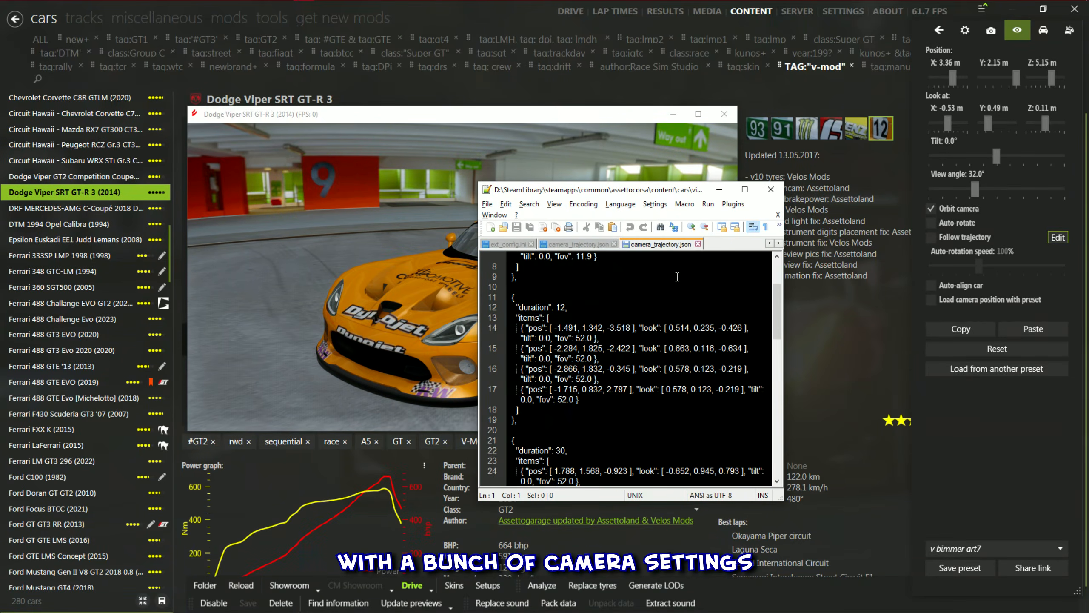
scroll(677, 277, down, 3)
click(697, 243)
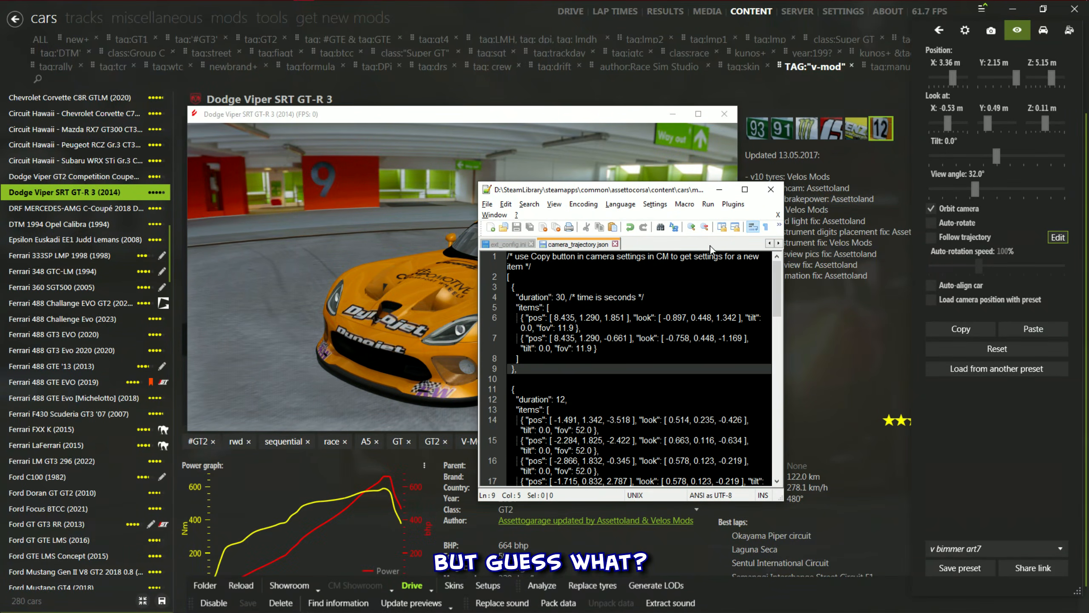
click(770, 189)
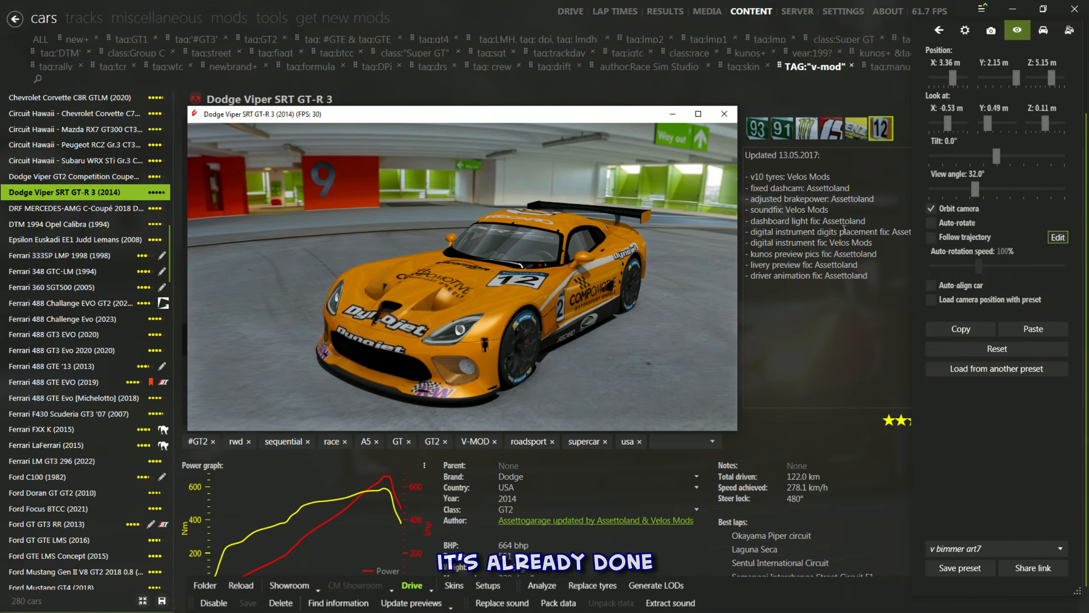
click(937, 236)
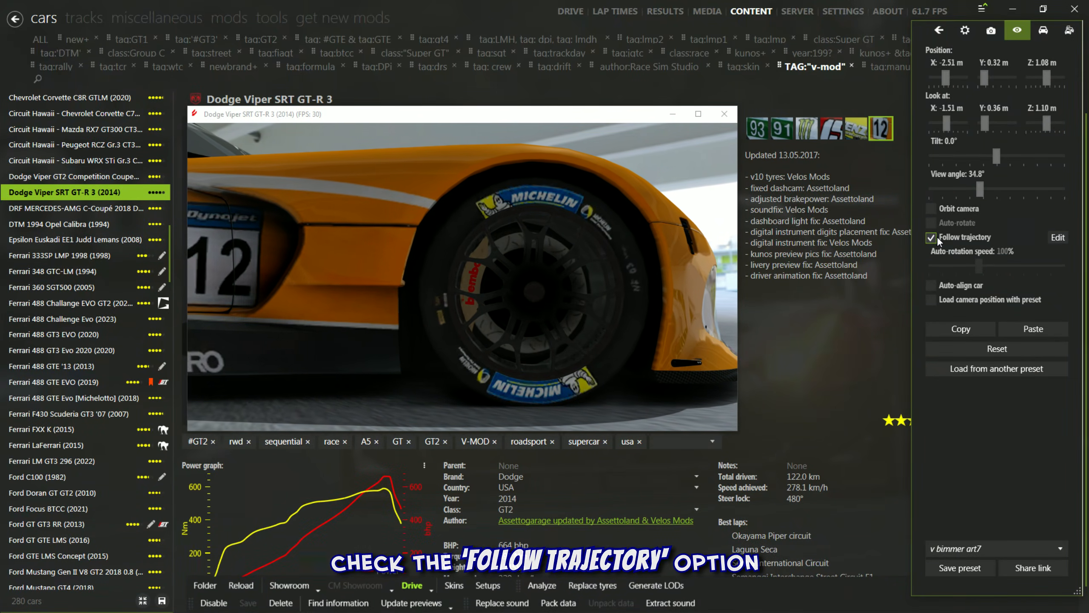